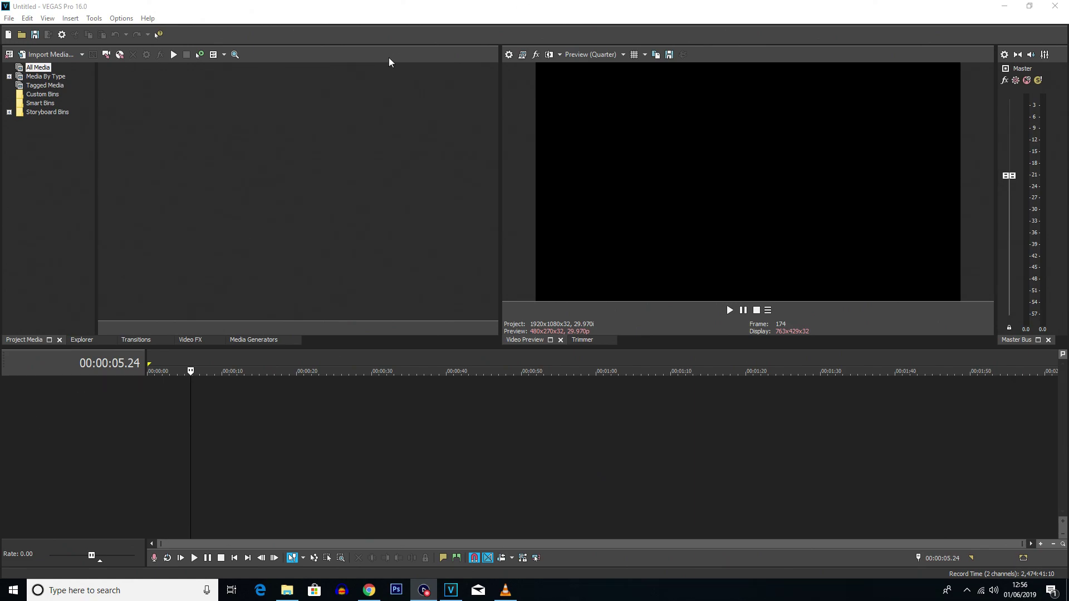
Step: Insert a video track in the empty timeline and add a text media event at the cursor
click(414, 4)
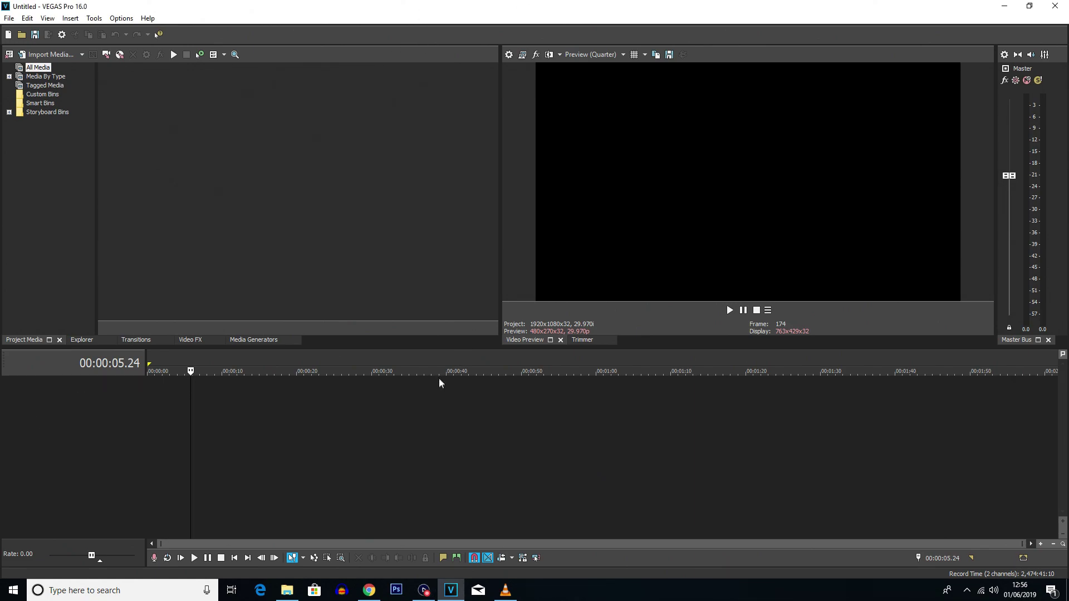
right_click(220, 416)
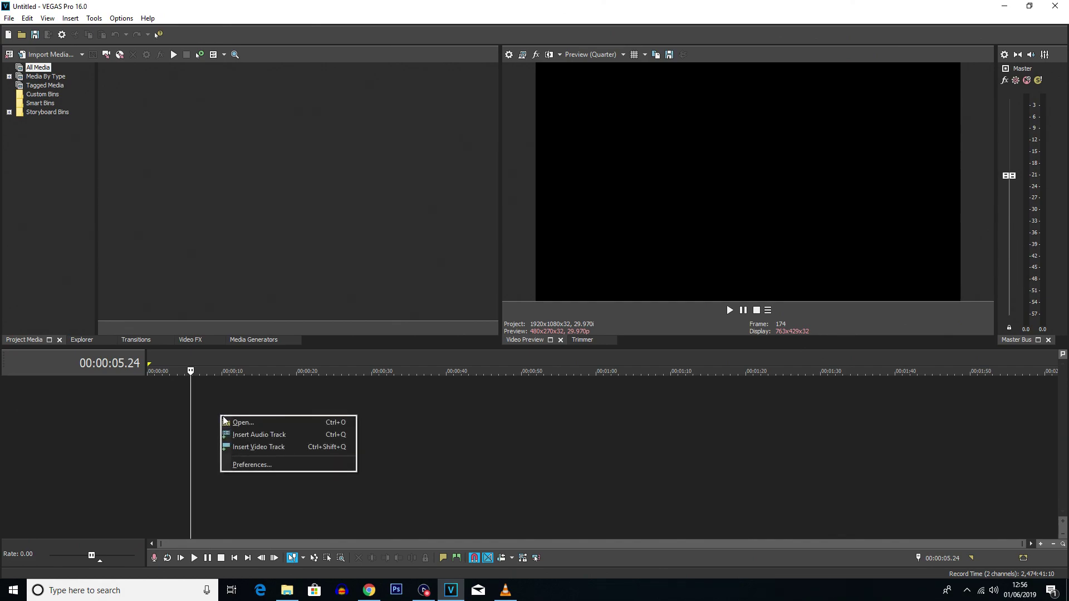
click(256, 447)
right_click(197, 397)
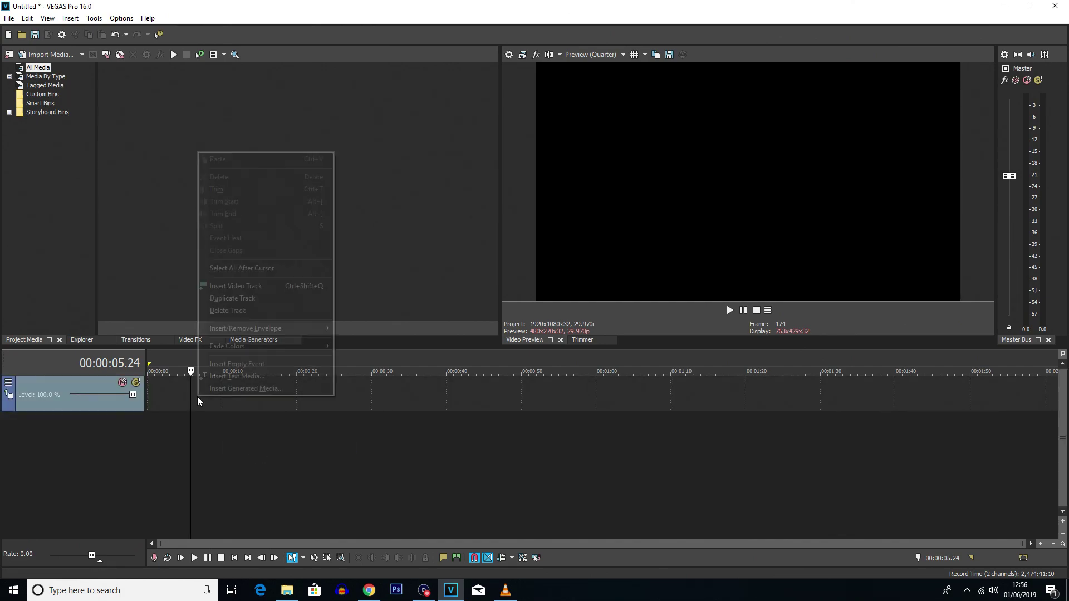
click(247, 377)
Step: Replace the sample text of the title with "RobertDoesTutorials"
drag(472, 70, 580, 27)
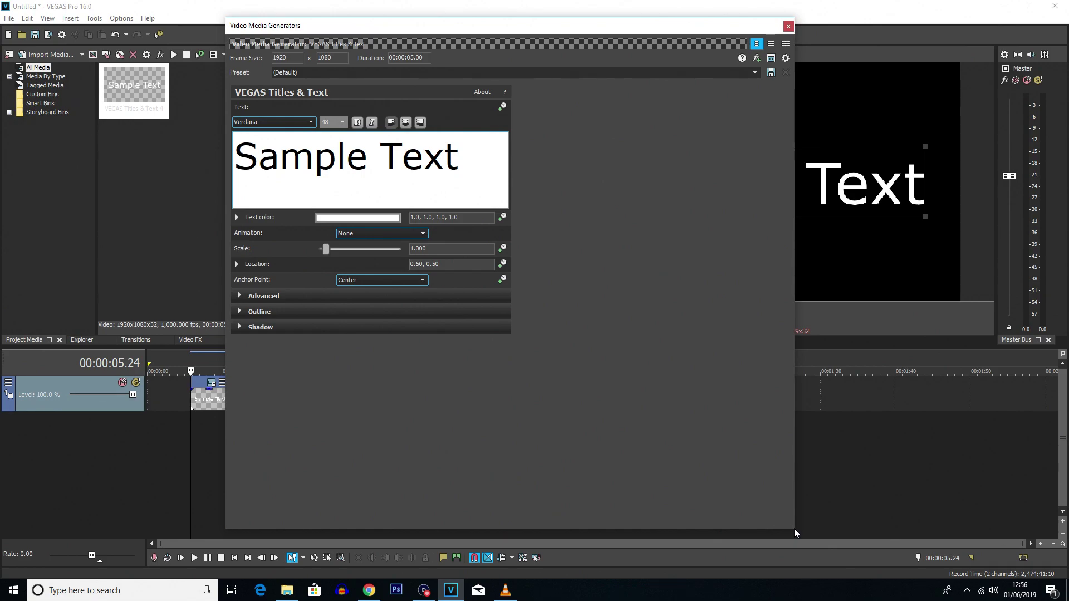
drag(790, 531, 793, 449)
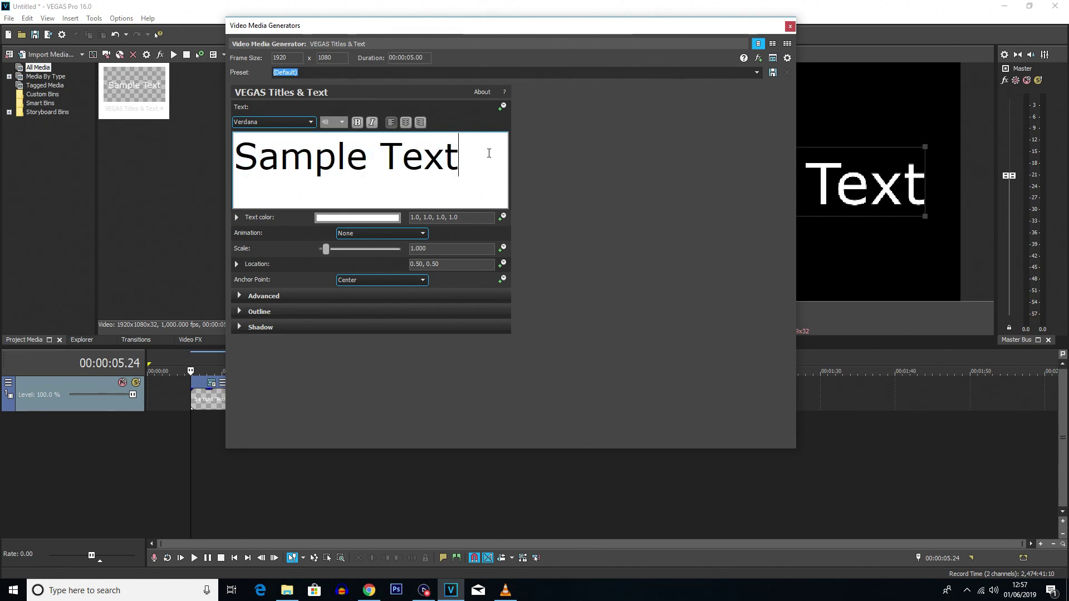
text(Robe)
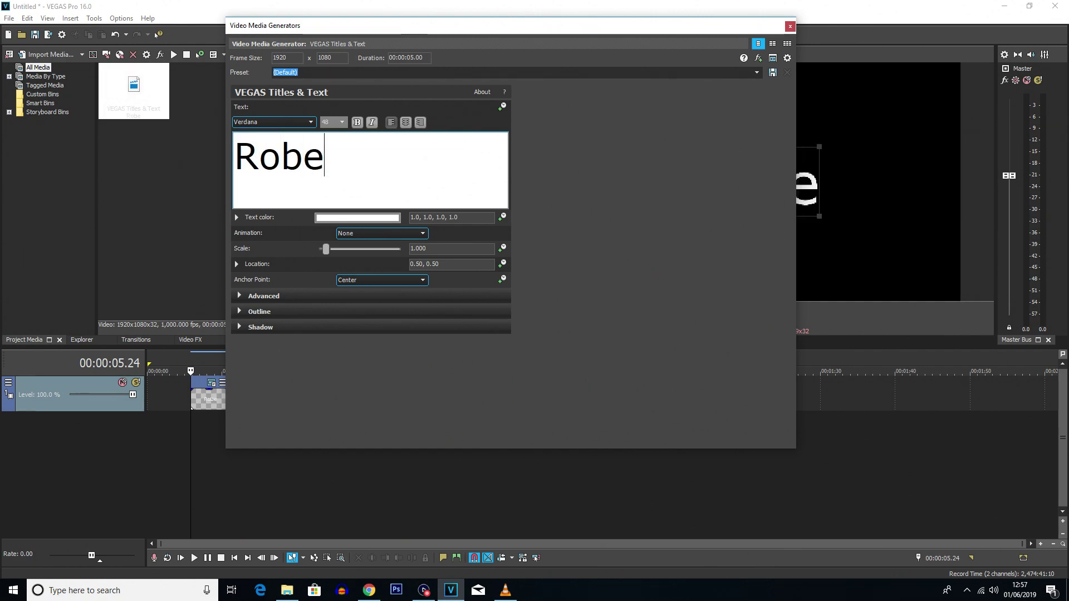
text(rtDoesTutoi)
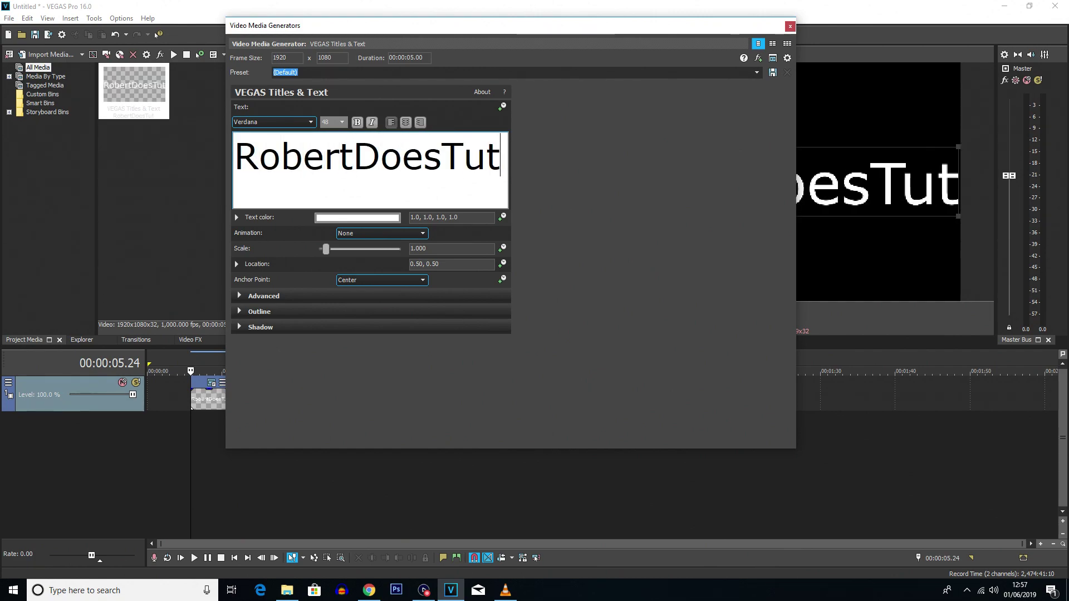
key(BackSpace)
text(rials)
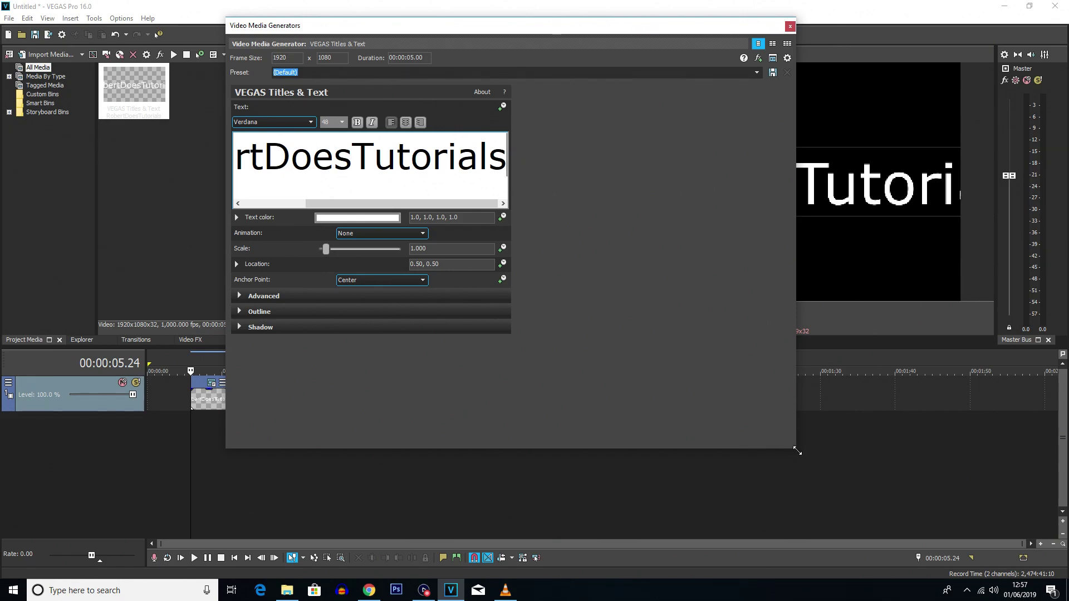
Step: Set the font size of the whole title text to 24, keeping the video preview uncovered
drag(795, 447, 661, 389)
drag(521, 25, 323, 23)
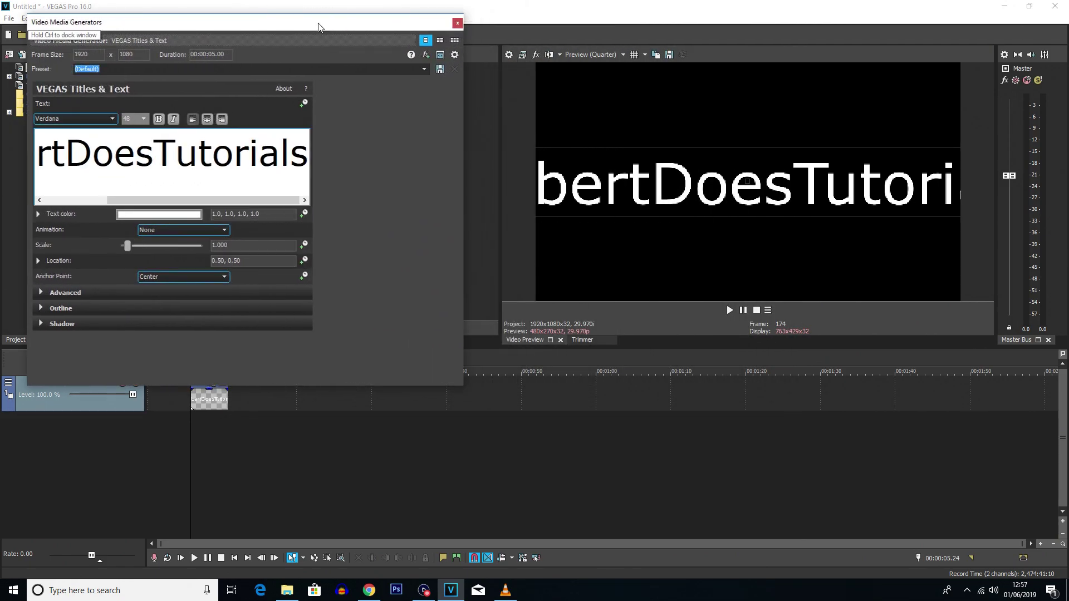
click(177, 137)
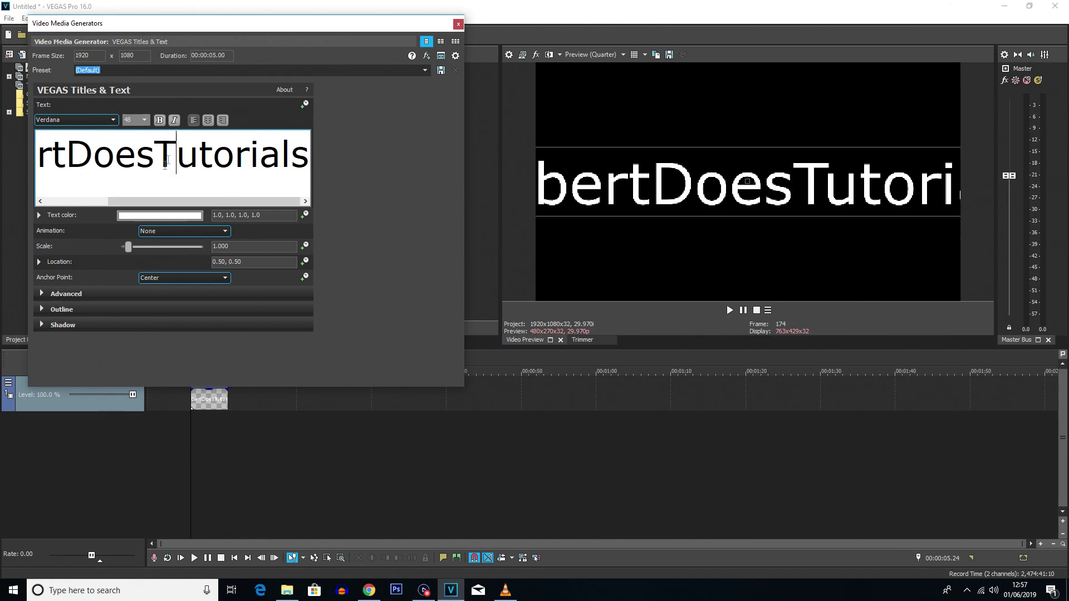
click(308, 151)
key(ctrl+a)
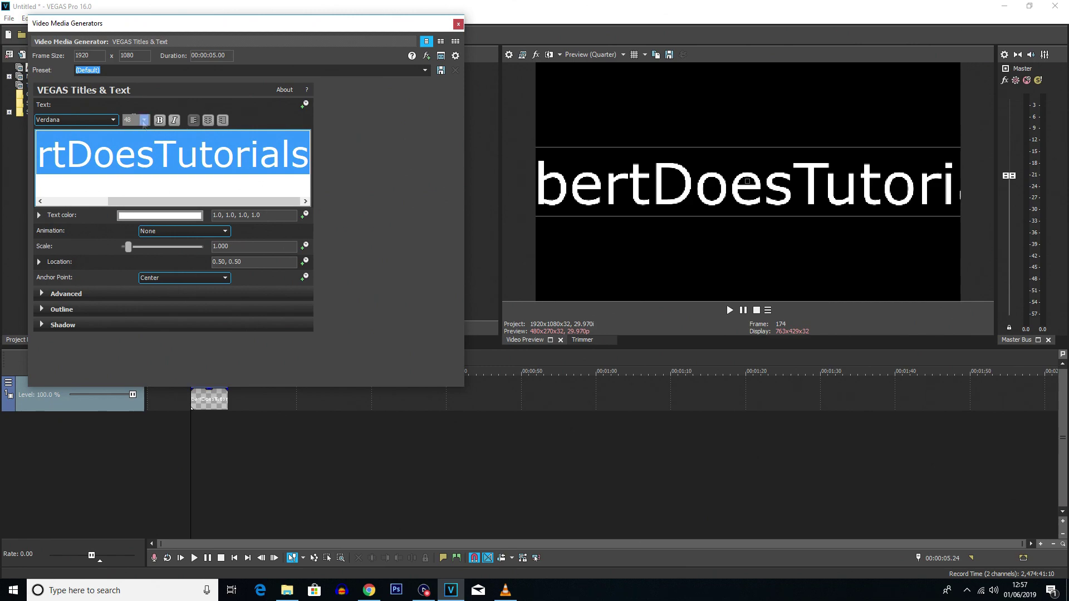
click(145, 120)
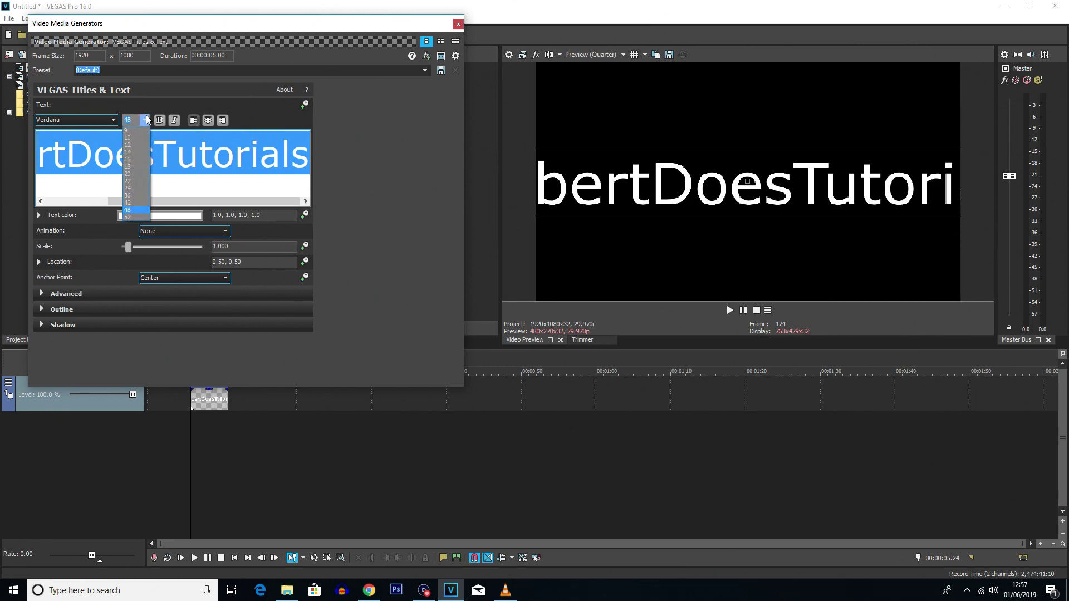
click(134, 188)
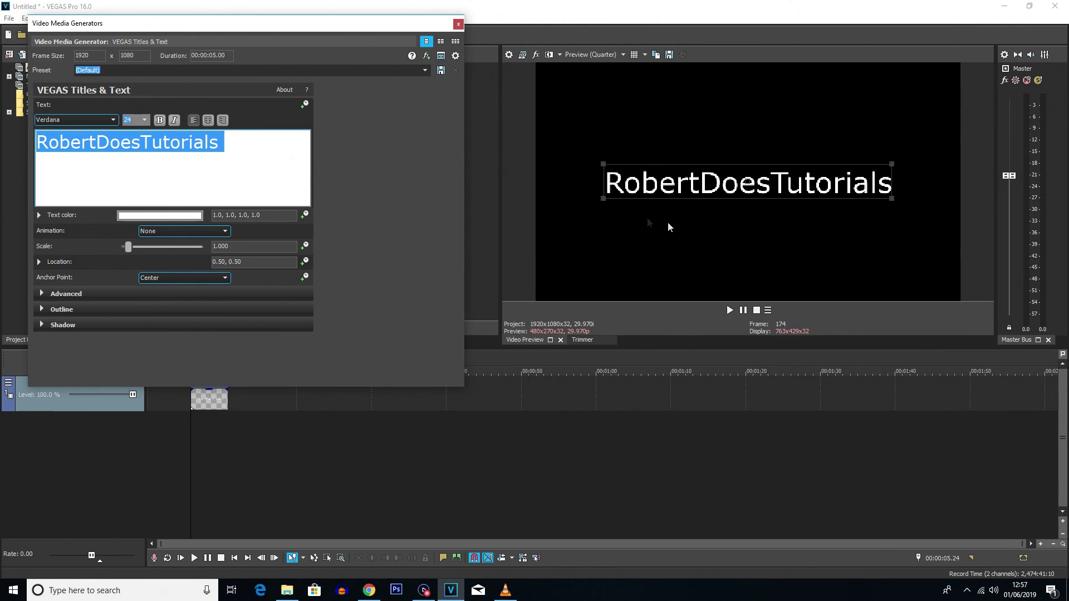
Step: Change the title's font to Edo SZ
click(98, 122)
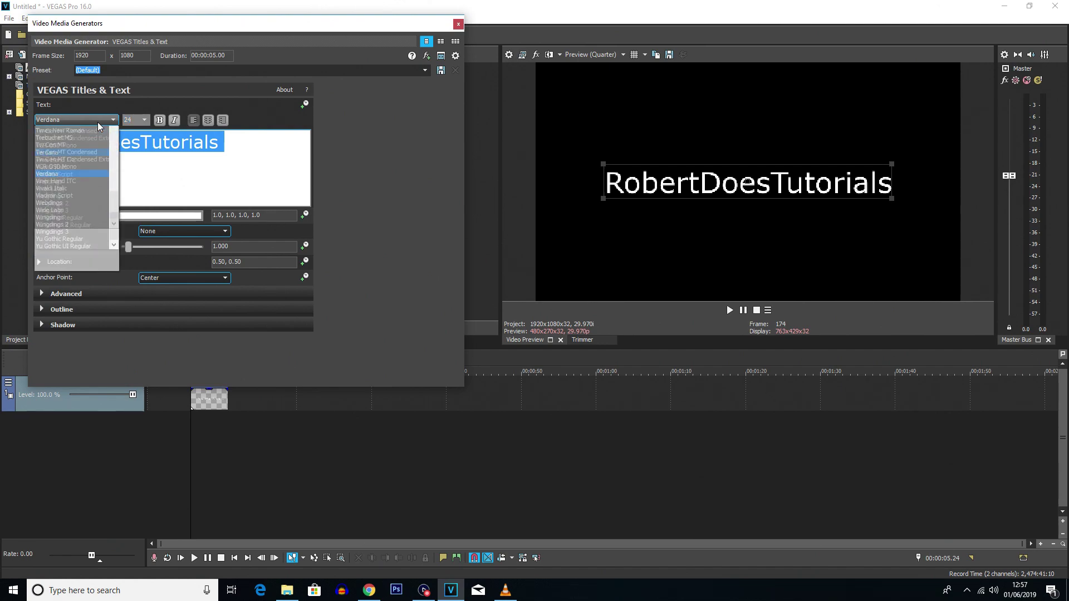
key(e)
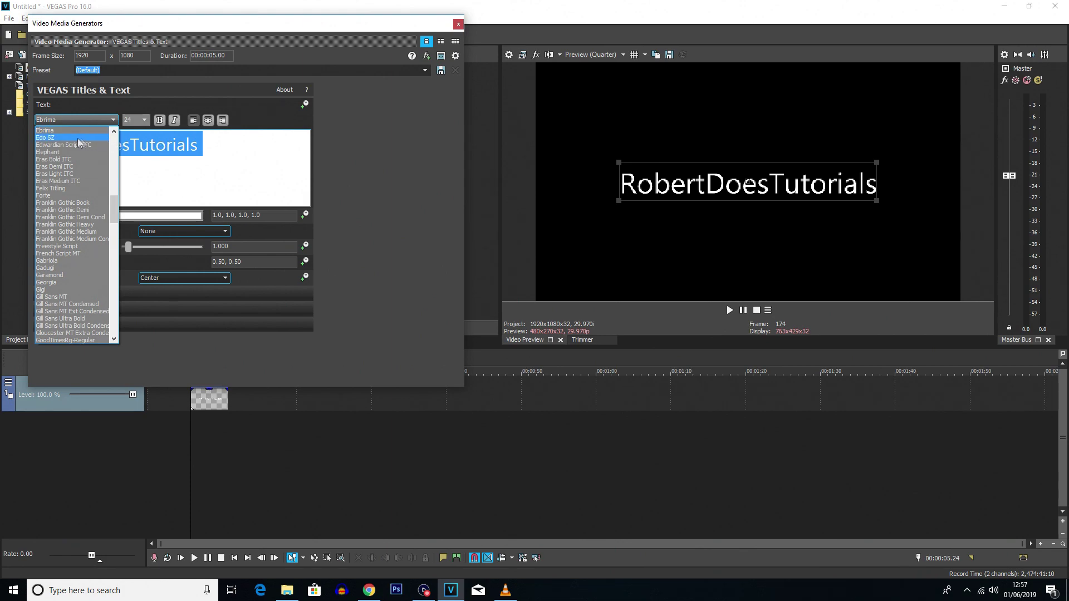
click(55, 138)
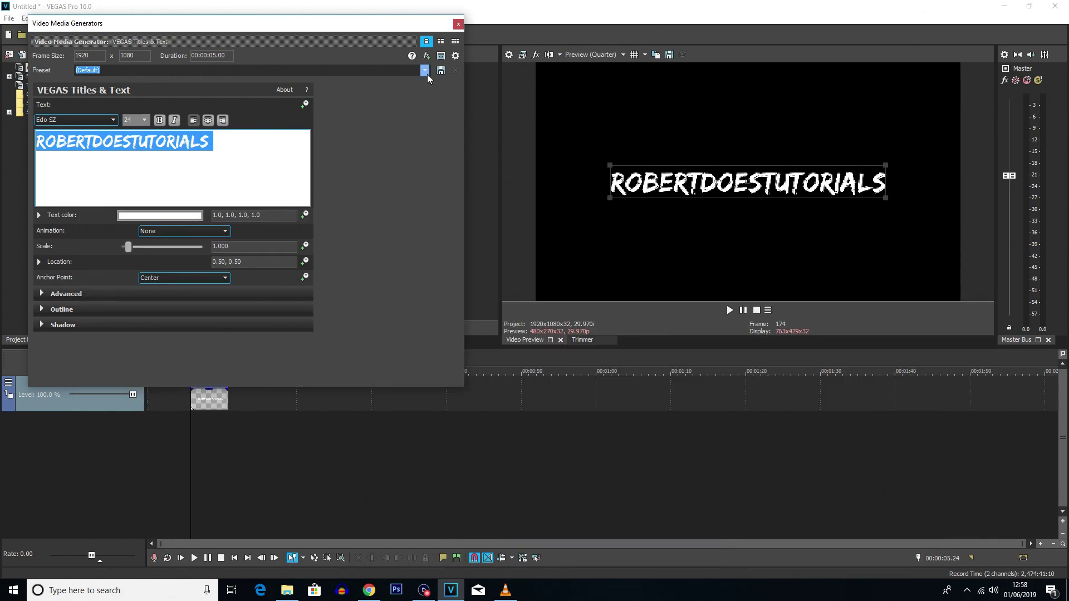
Step: Apply the Channel Text With Shadow preset and move its text to about the centre of the frame
click(426, 73)
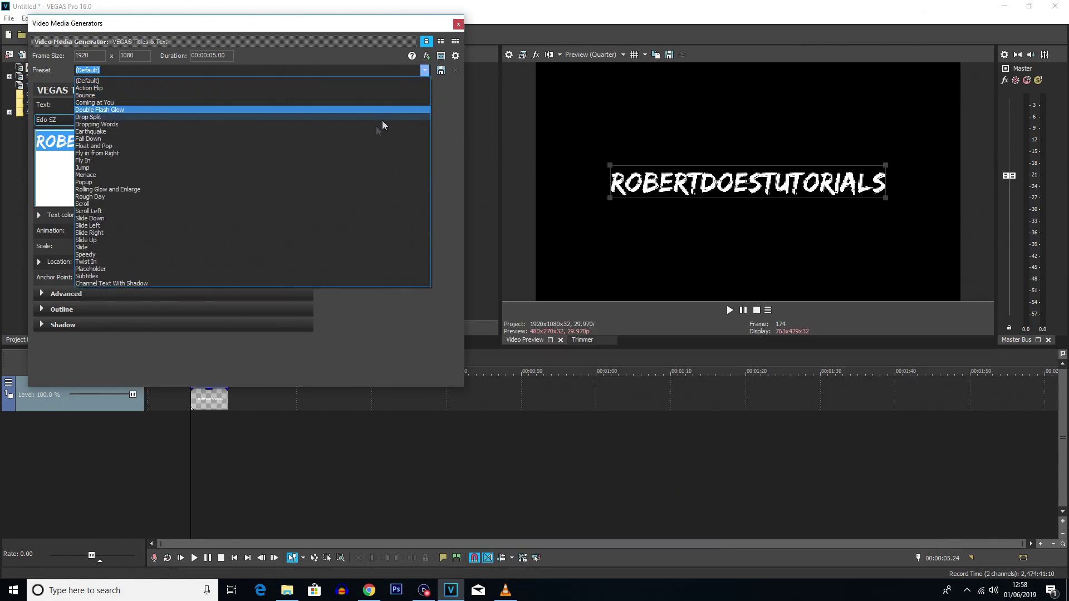
click(136, 283)
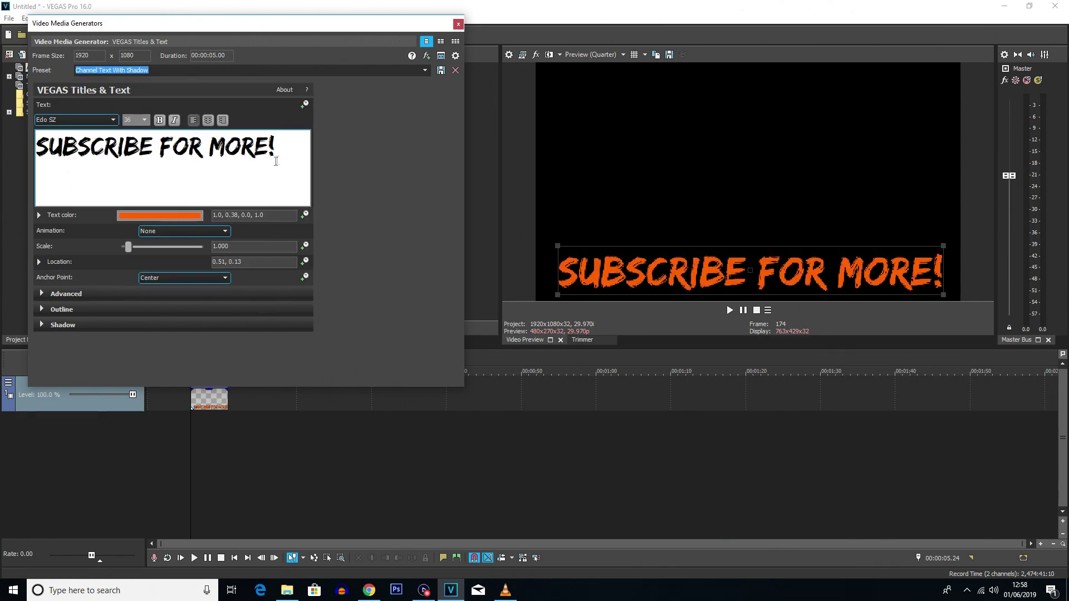
key(ctrl+a)
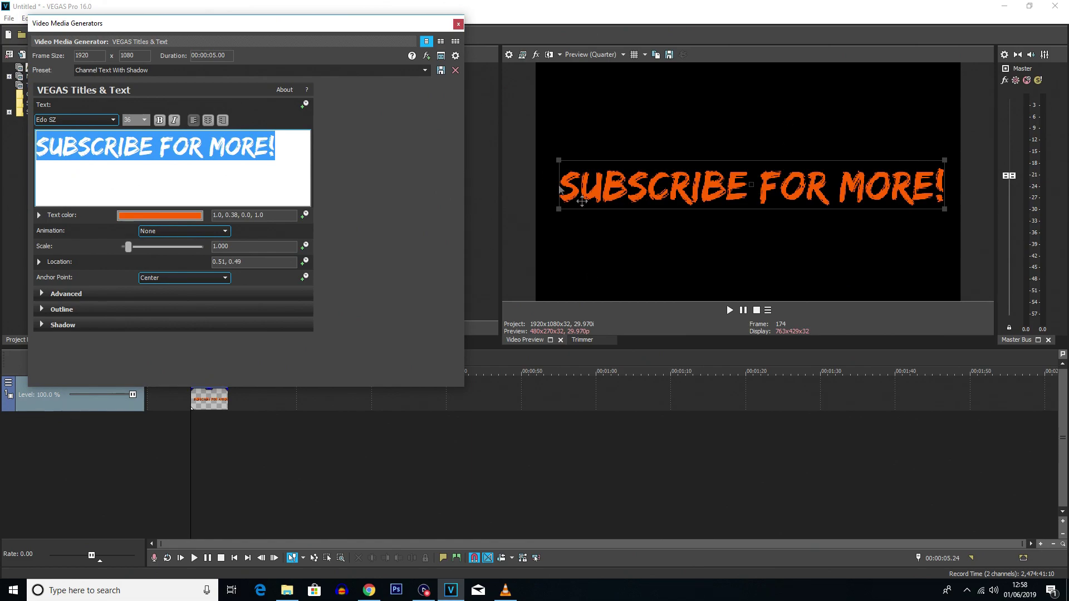
Step: Replace the preset's text with "RobertDoesTutorials"
double_click(240, 146)
click(286, 149)
key(ctrl+a)
text(ROBE)
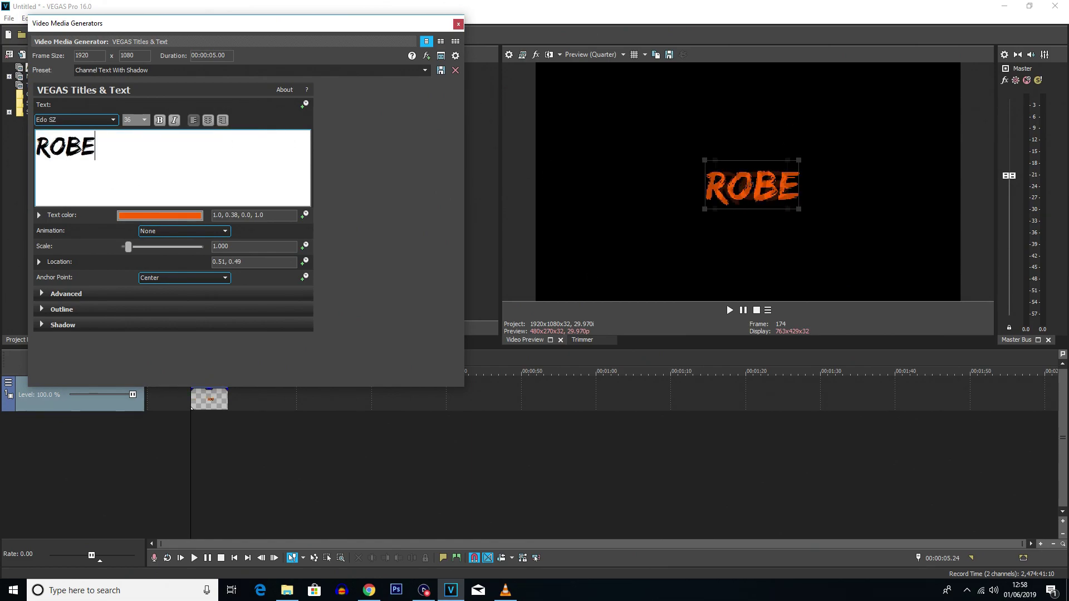
text(RTDOESTUTORIALS)
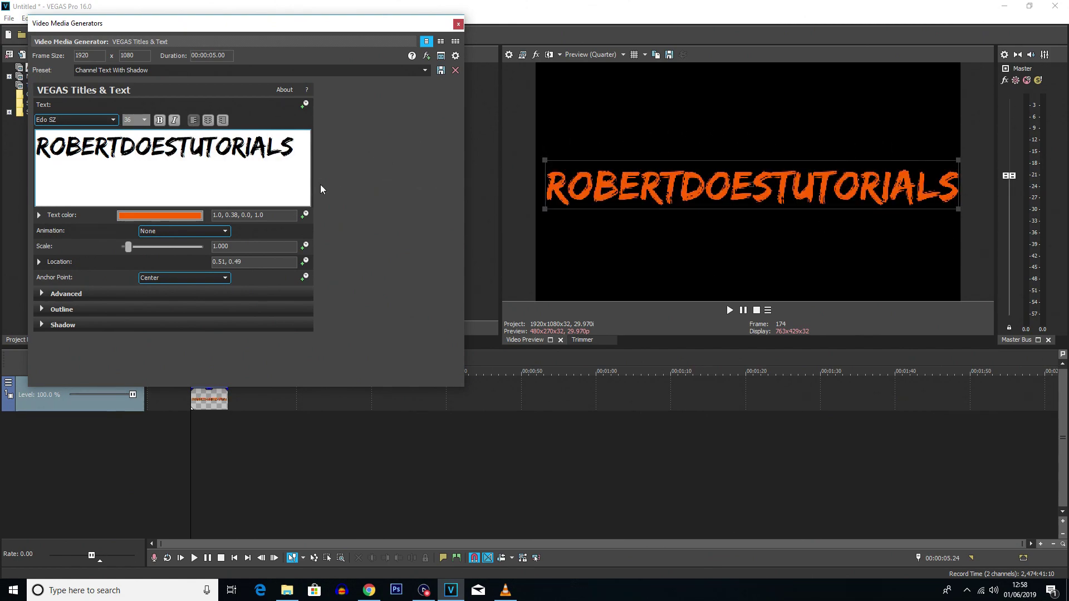
Step: Give the title an outline about 2.585 wide, slightly adjust its shadow's X offset, and close the media generator window
click(41, 309)
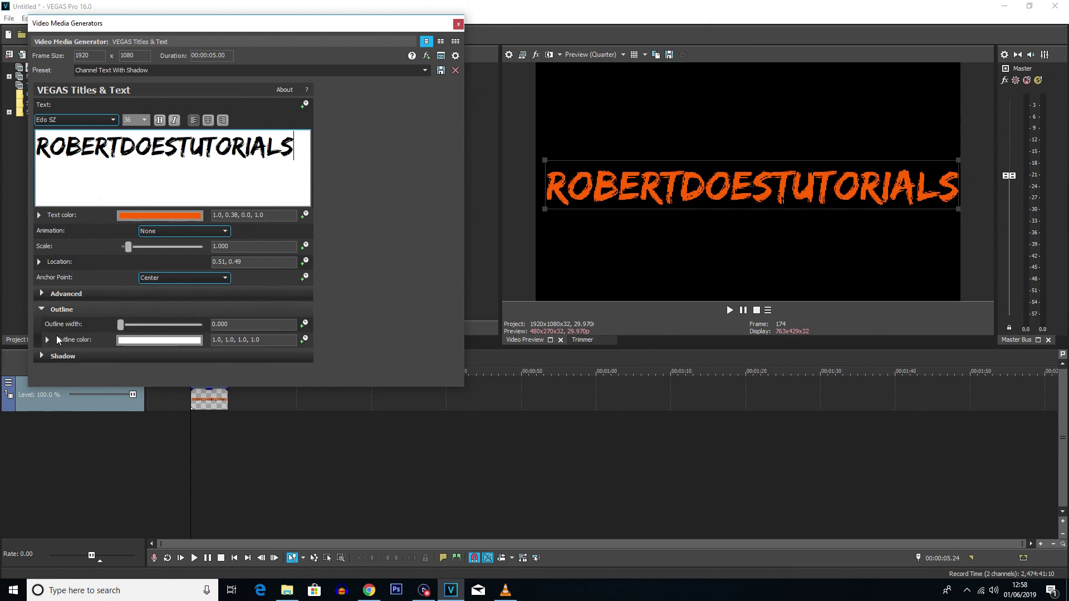
drag(122, 325, 143, 327)
click(53, 357)
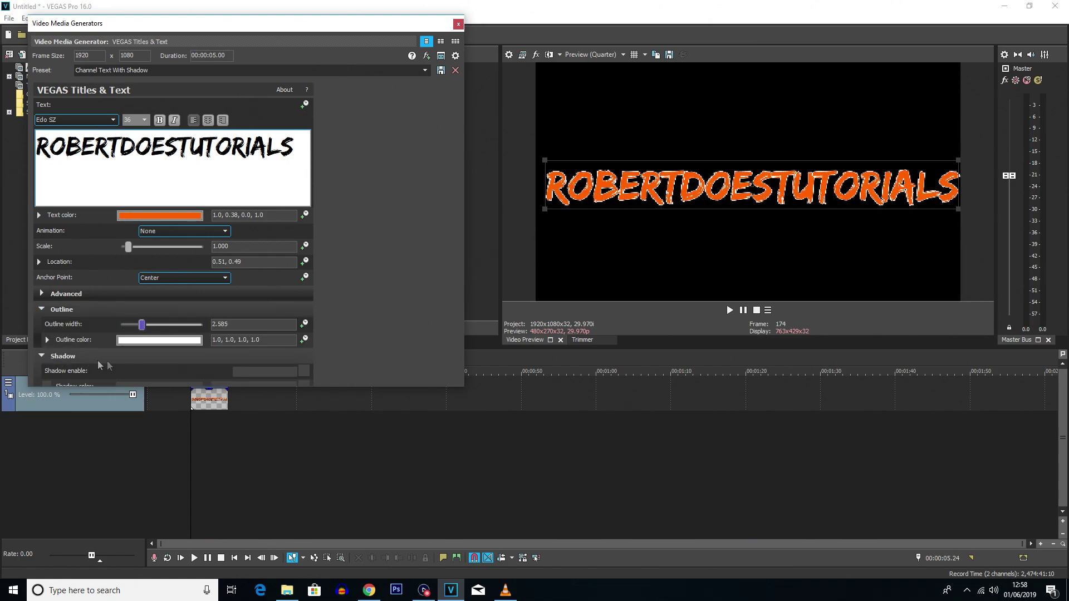
scroll(82, 345, down, 1)
scroll(171, 338, down, 1)
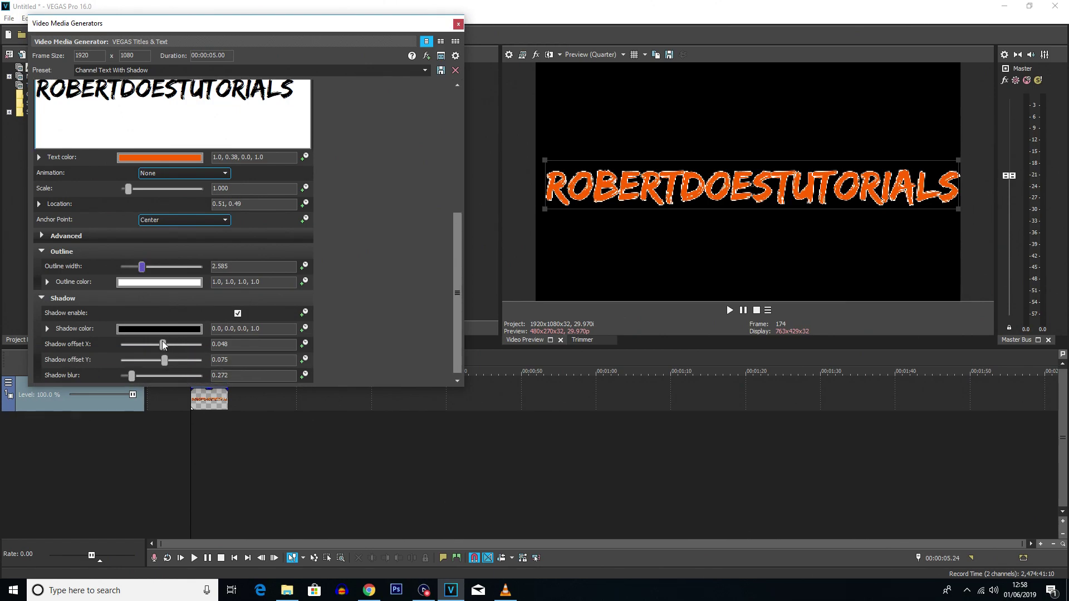
drag(169, 342, 171, 343)
click(44, 297)
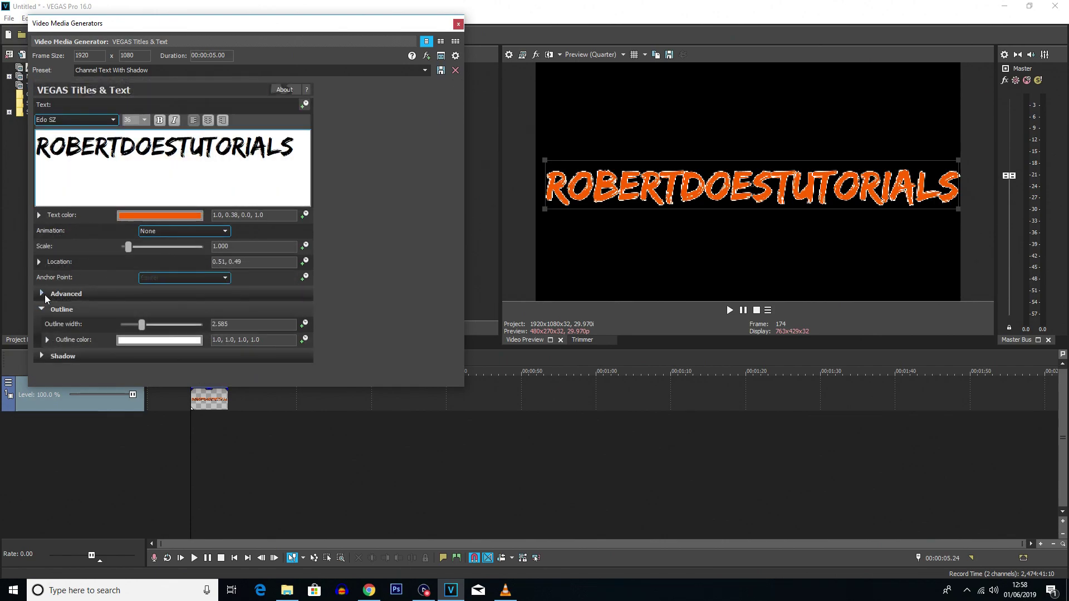
click(44, 310)
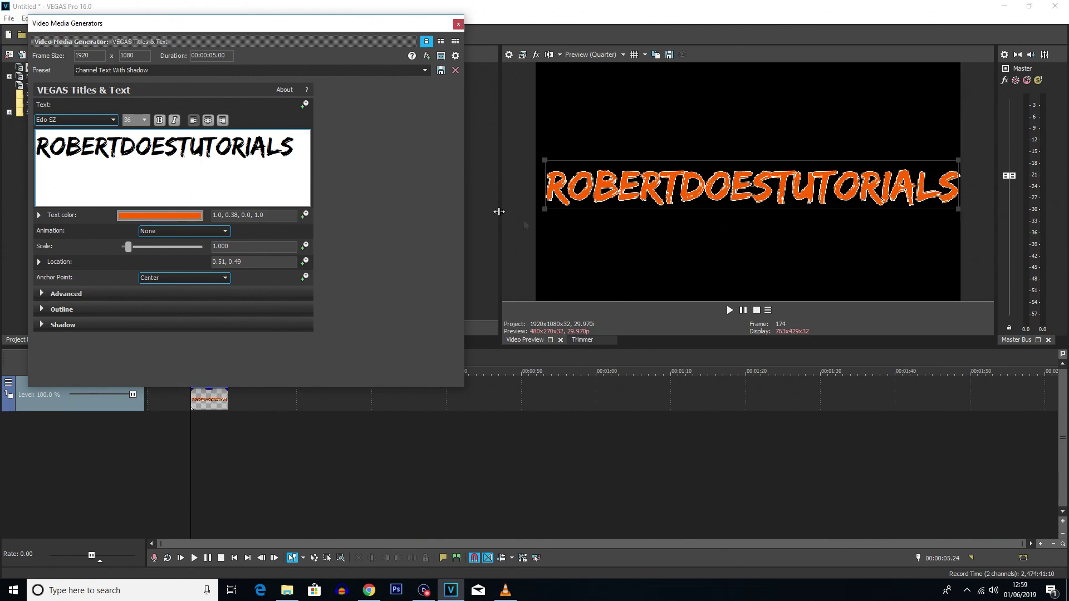
click(458, 24)
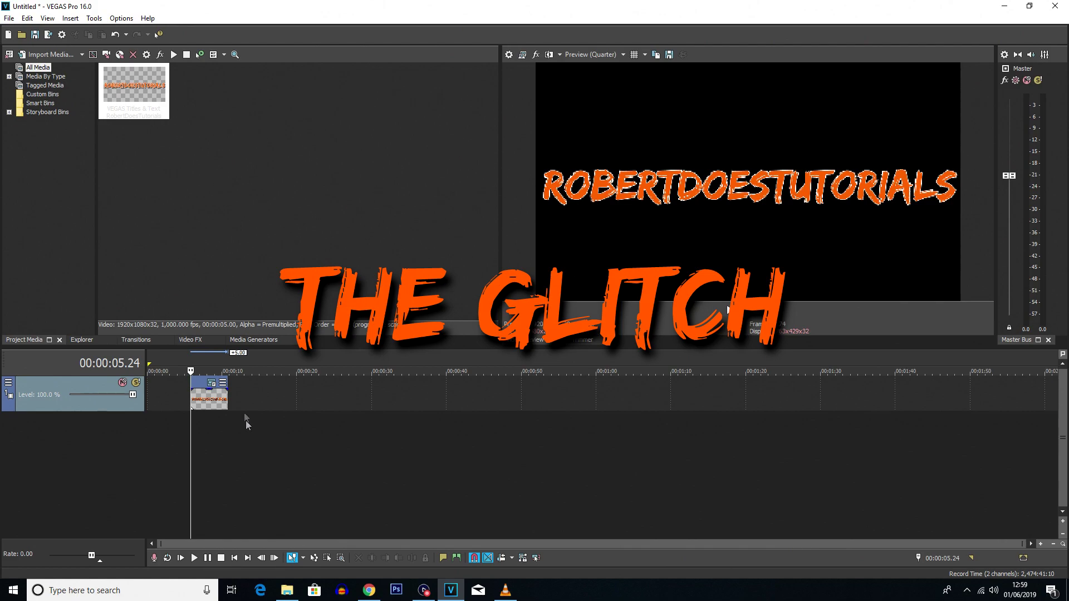
Step: Move the title event to the very start of the timeline and place the cursor there
scroll(392, 417, up, 5)
mouse_move(445, 399)
mouse_down()
mouse_move(601, 432)
mouse_move(452, 418)
mouse_up()
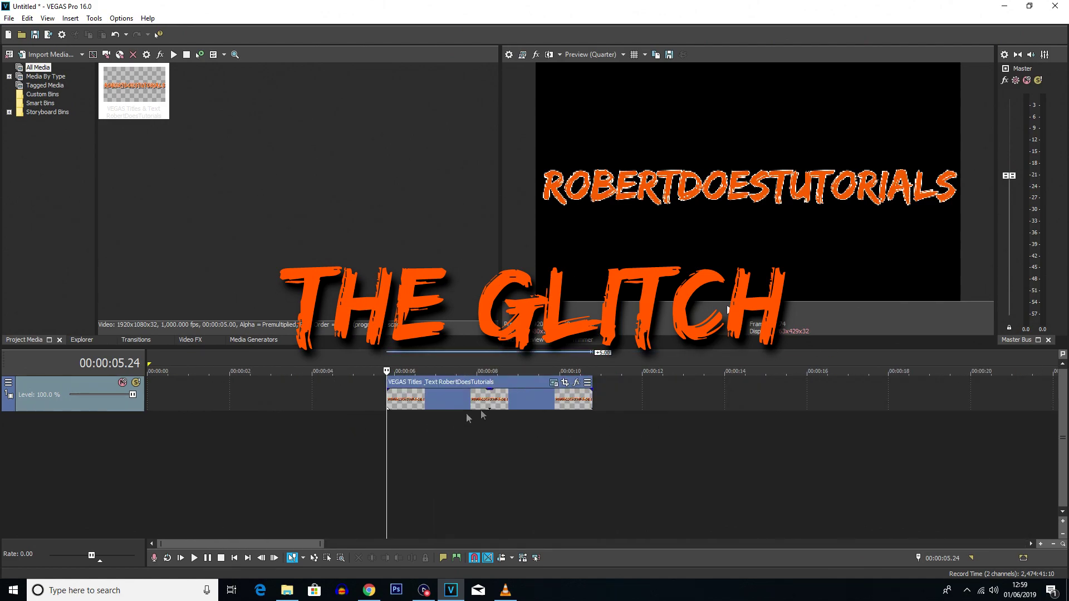
drag(518, 405, 155, 419)
click(151, 421)
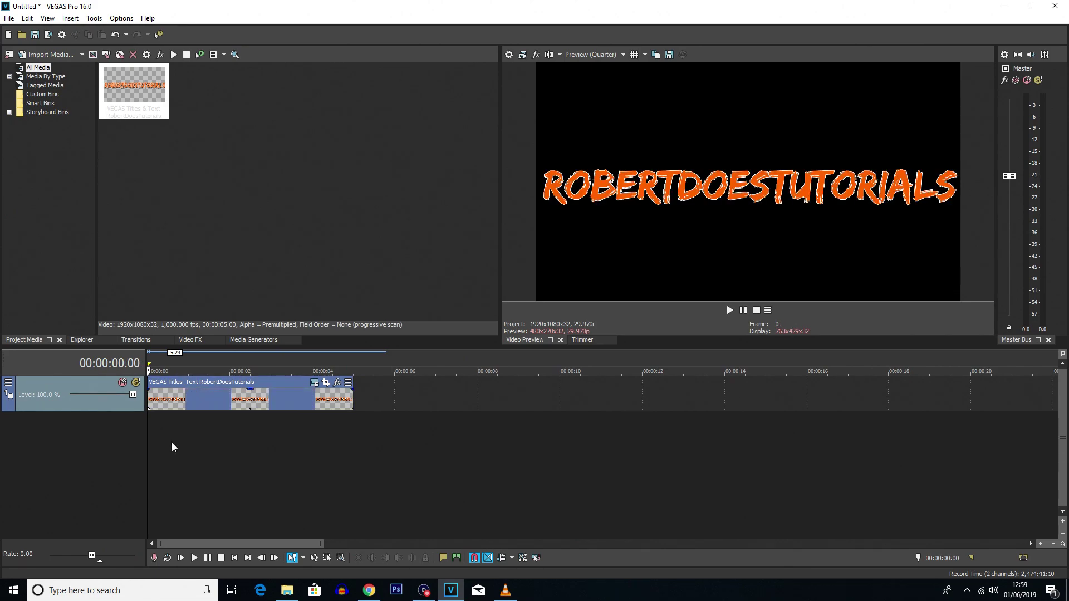
Step: Insert a video track above the title and add the SMPTE Bars (NTSC) test pattern at its start
right_click(171, 442)
click(237, 474)
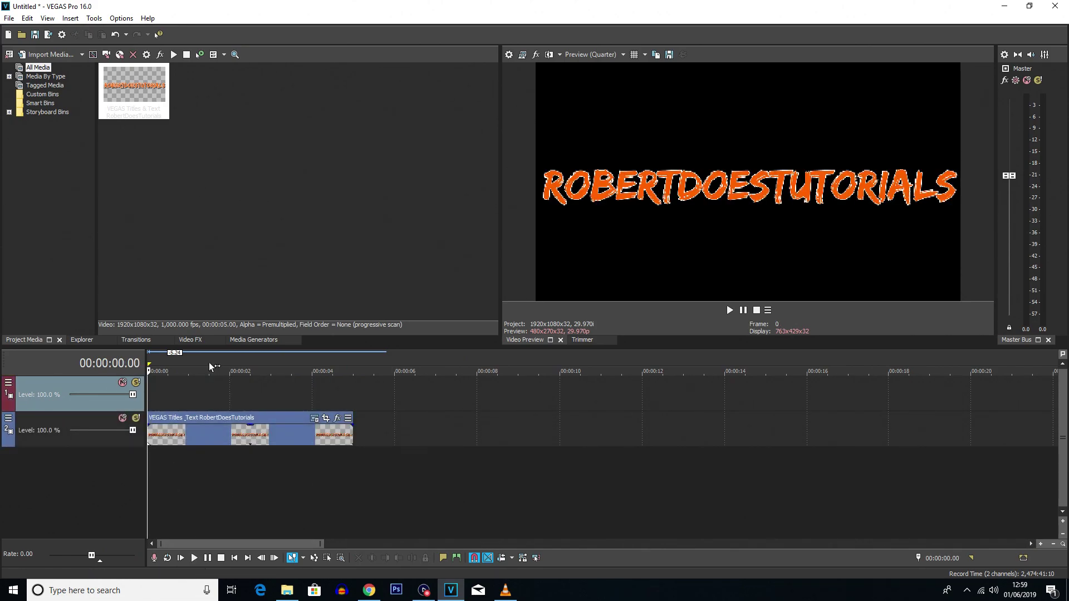
click(249, 340)
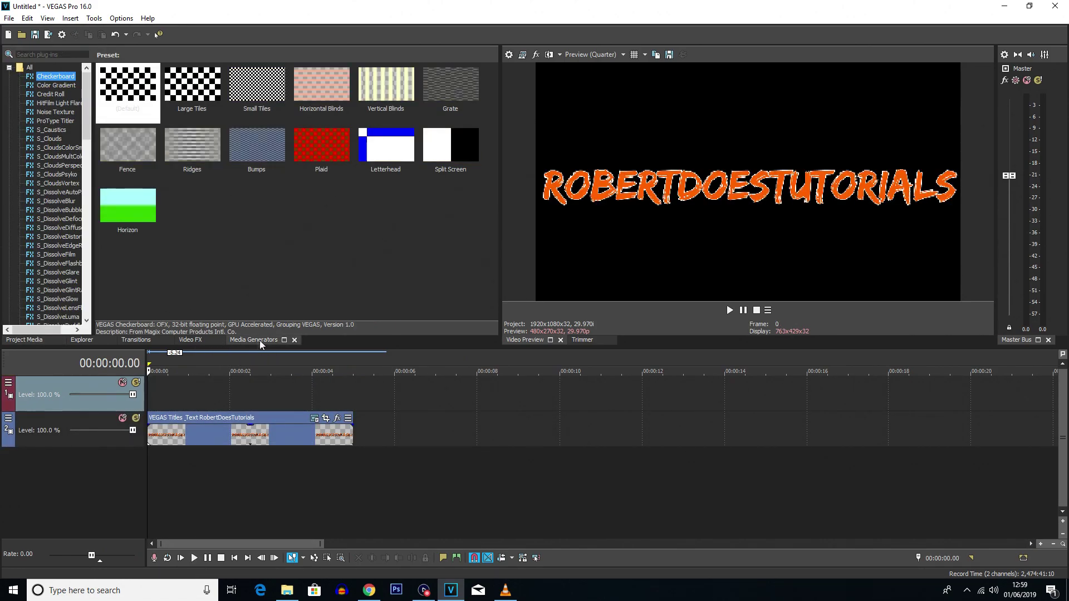
click(51, 55)
text(test)
click(59, 79)
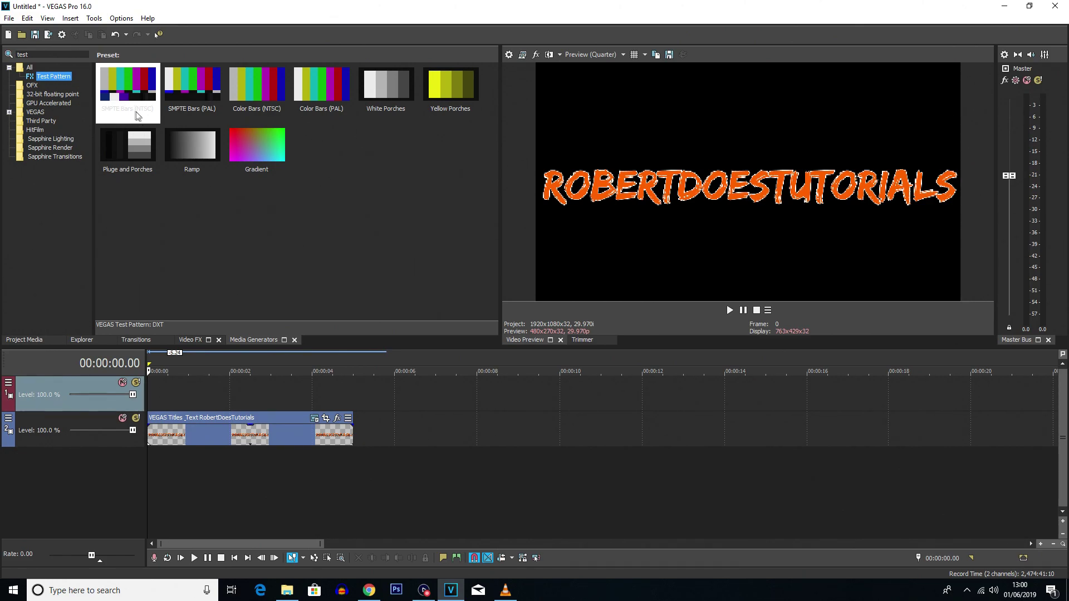
drag(121, 96, 111, 407)
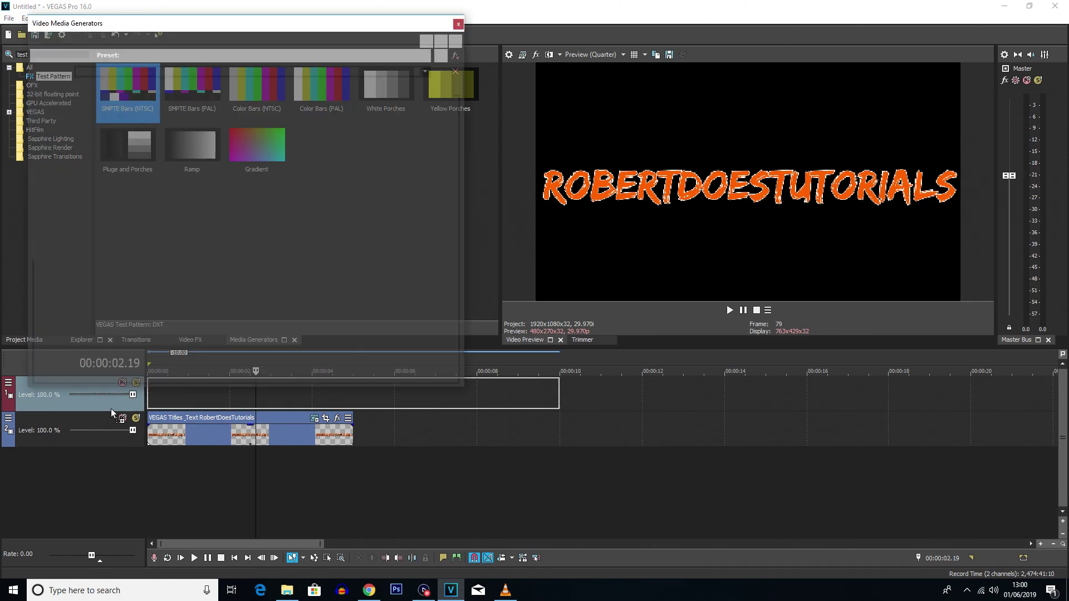
click(458, 24)
Step: Split the test pattern where the title event ends and delete the excess part
click(354, 398)
key(s)
click(371, 398)
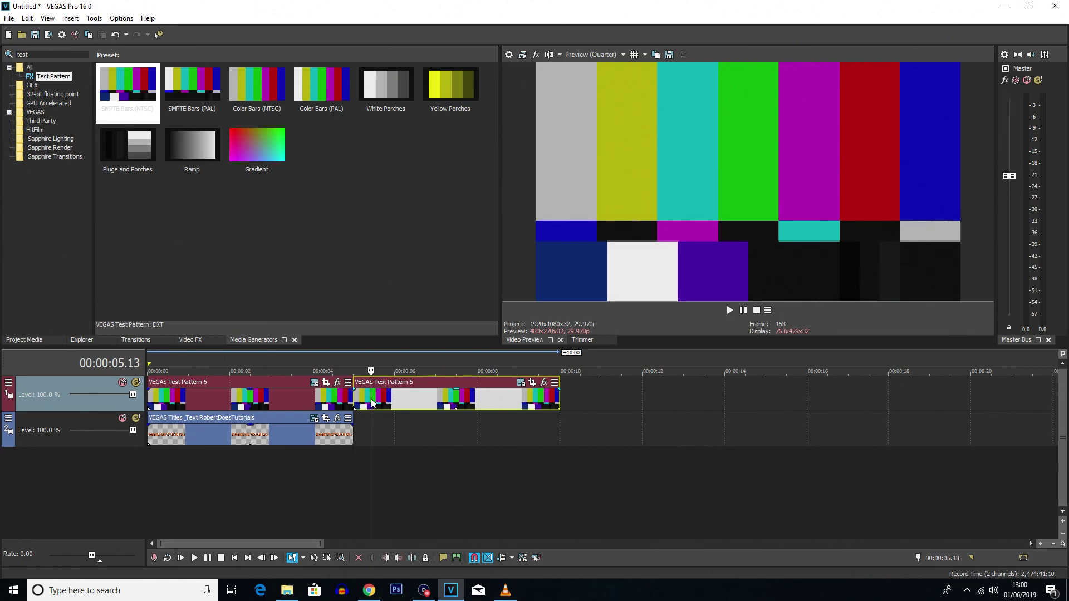
click(231, 401)
scroll(265, 482, up, 3)
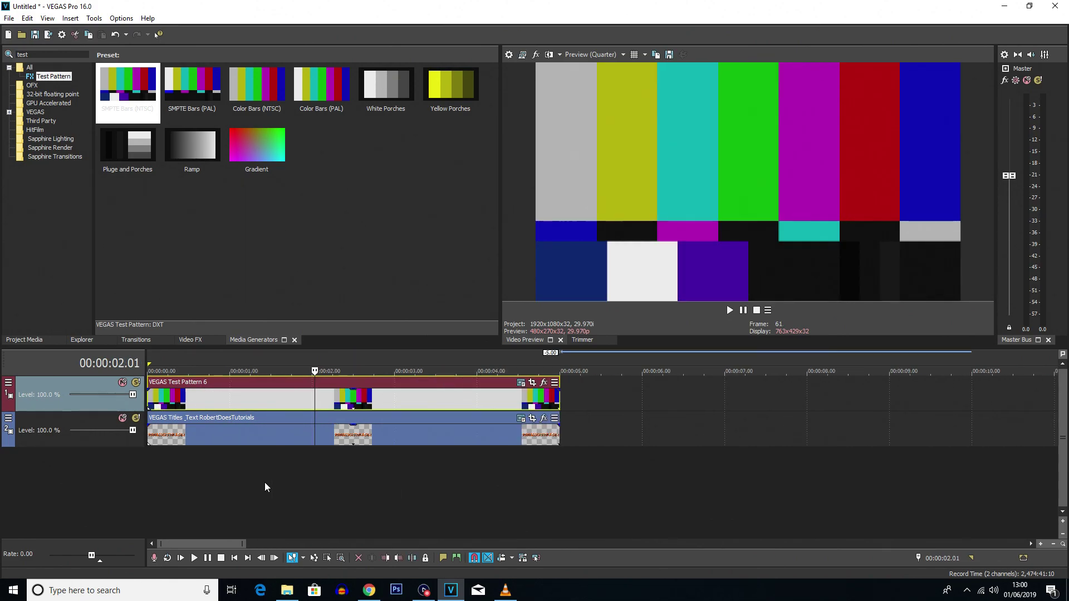
scroll(265, 482, up, 3)
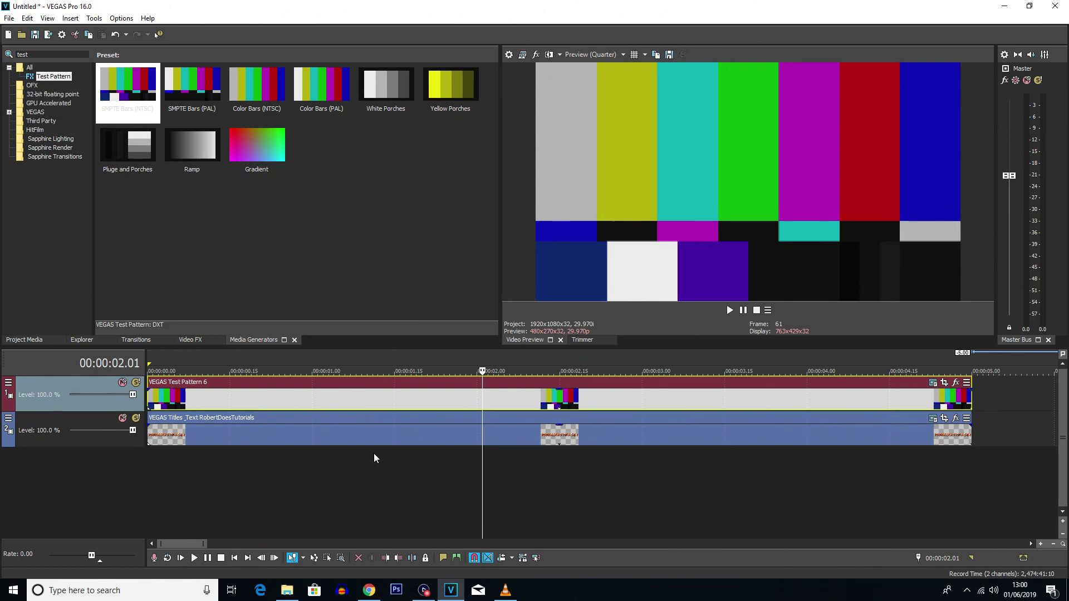
click(166, 400)
click(286, 398)
click(429, 400)
click(696, 398)
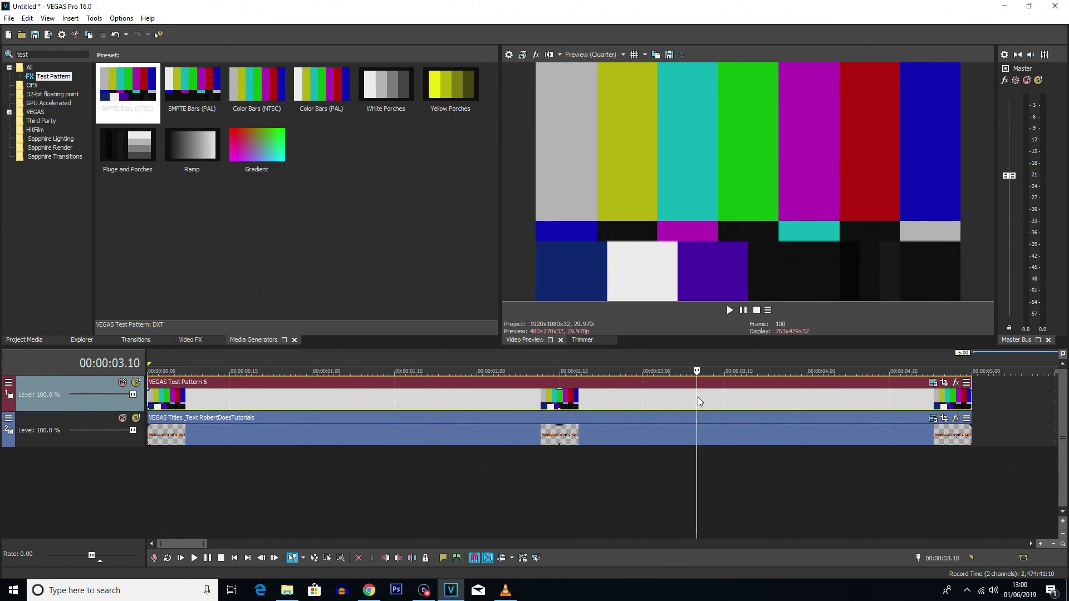
click(844, 394)
click(938, 396)
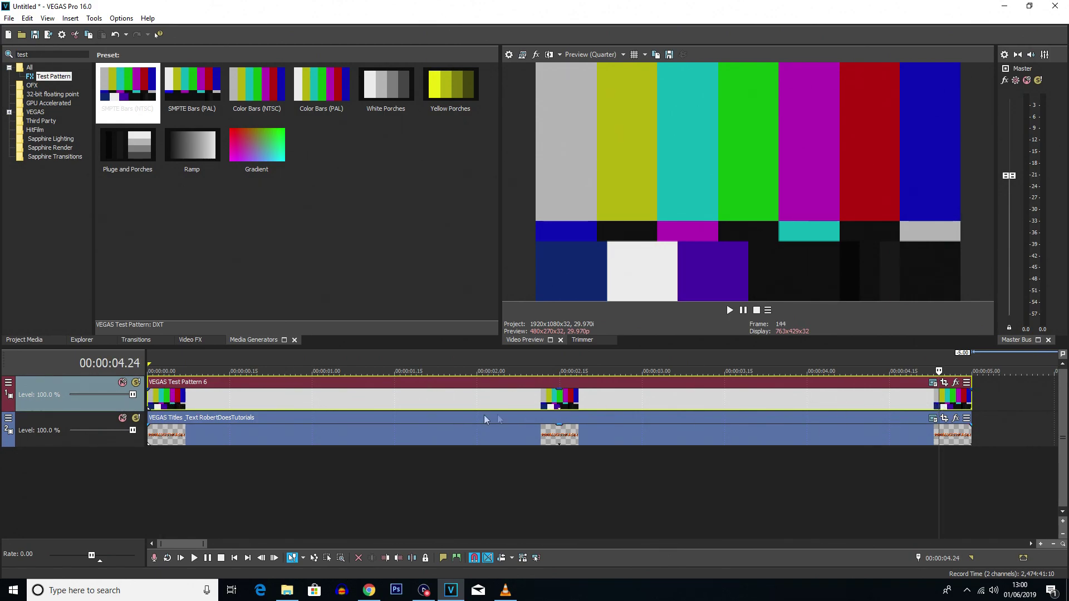
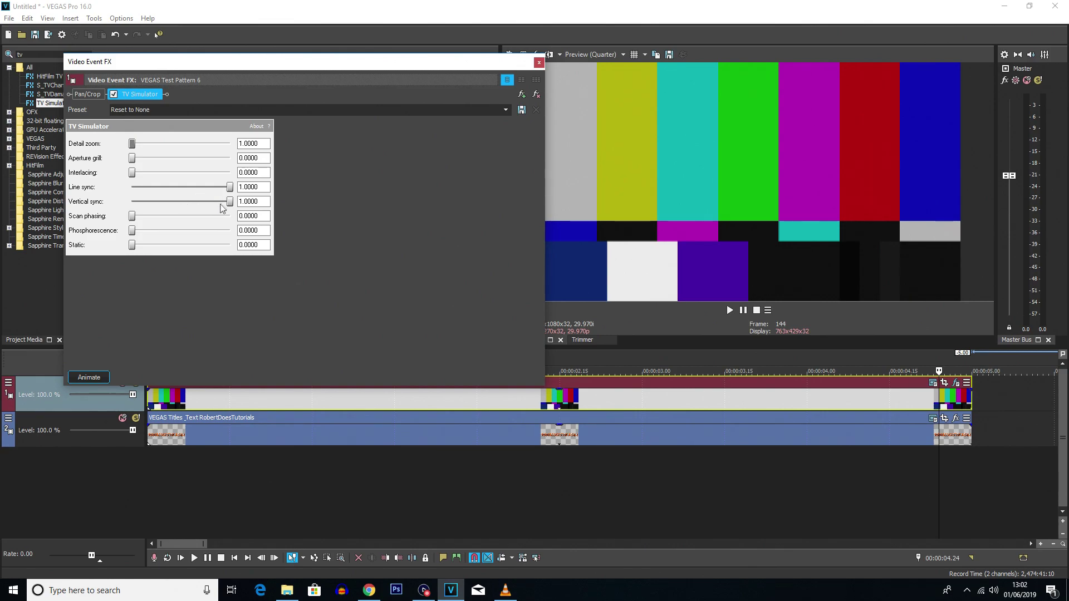
Step: Set the test pattern's TV Simulator line sync to about 0.522 and vertical sync to about 0.862, previewing the playback
drag(283, 67, 251, 74)
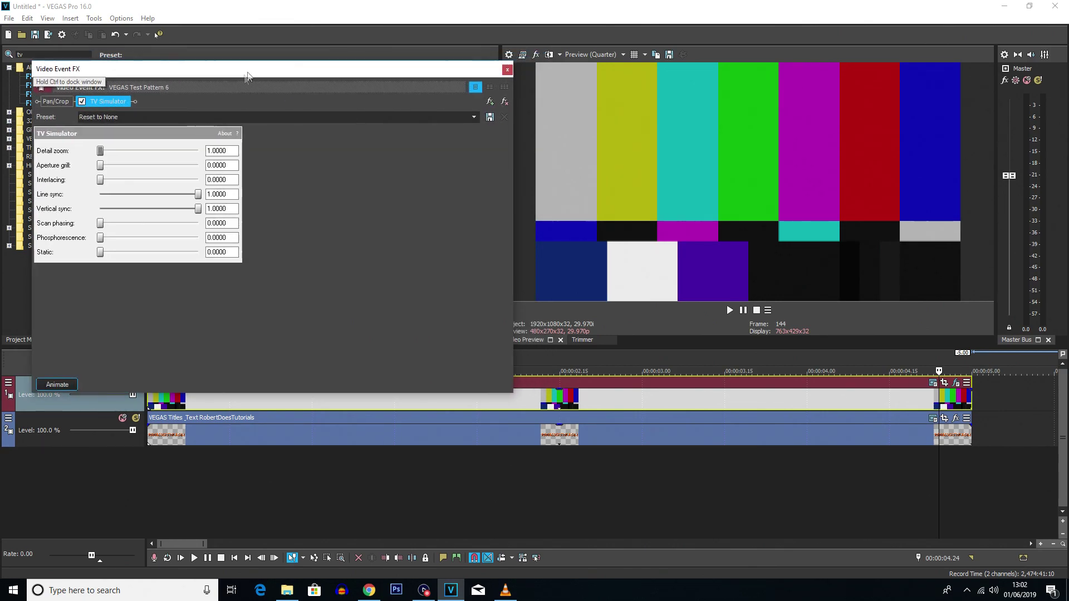
mouse_move(199, 199)
mouse_down()
mouse_move(99, 196)
mouse_move(210, 194)
mouse_move(102, 196)
mouse_move(210, 196)
mouse_move(196, 213)
mouse_move(98, 215)
mouse_move(210, 214)
mouse_move(191, 200)
mouse_move(148, 205)
mouse_move(196, 211)
mouse_move(167, 213)
mouse_move(180, 215)
mouse_up()
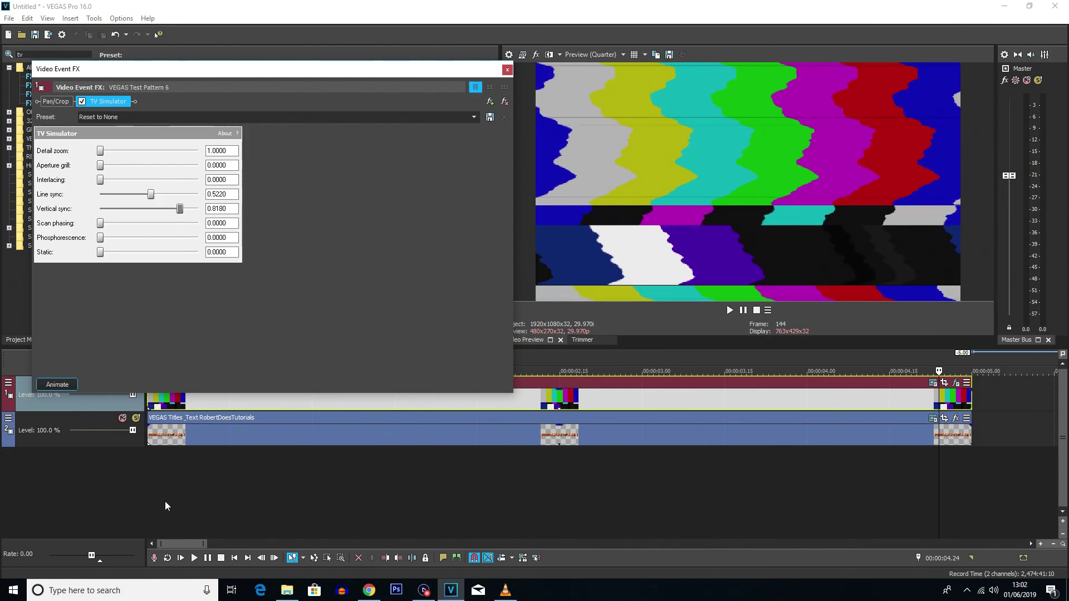
click(170, 469)
key(space)
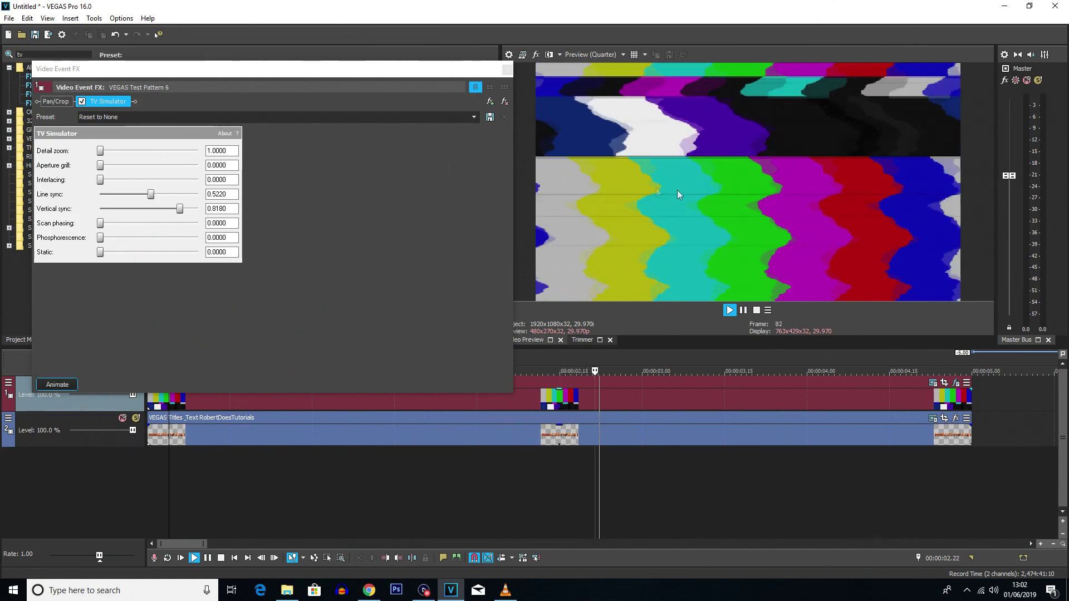
drag(179, 208, 183, 209)
click(168, 459)
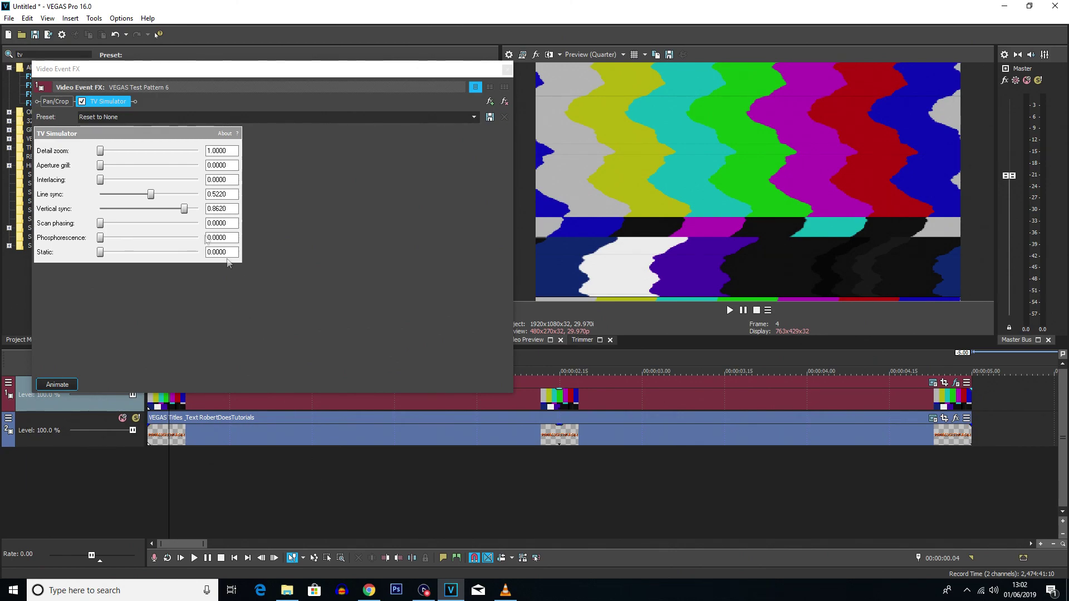
Step: Try a TV Simulator line sync of about 0.09 with a vertical sync of about 0.92 and preview the result
drag(185, 210, 110, 203)
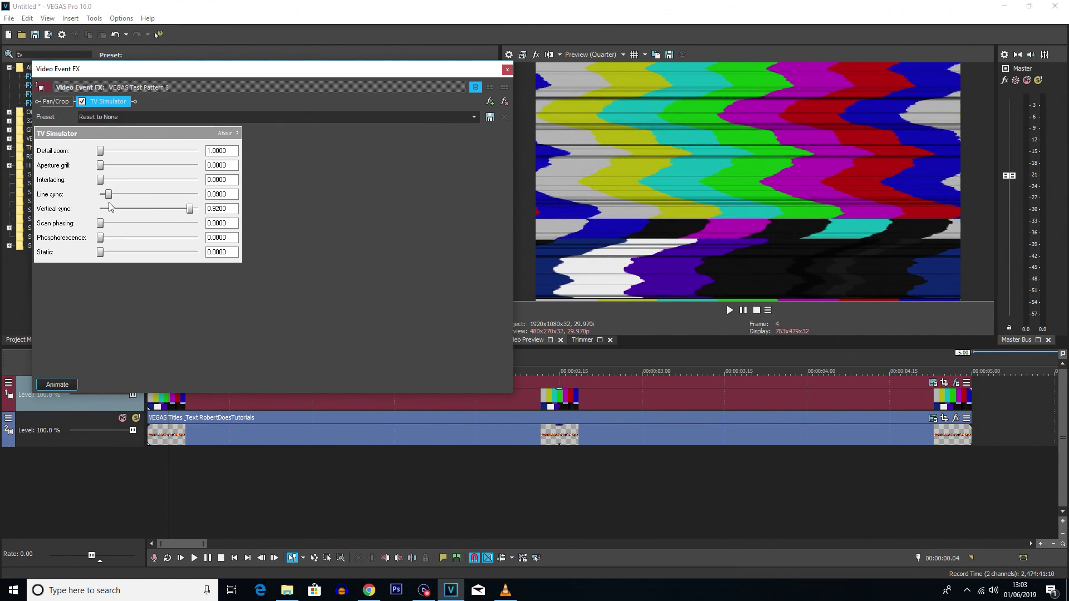
click(195, 467)
key(space)
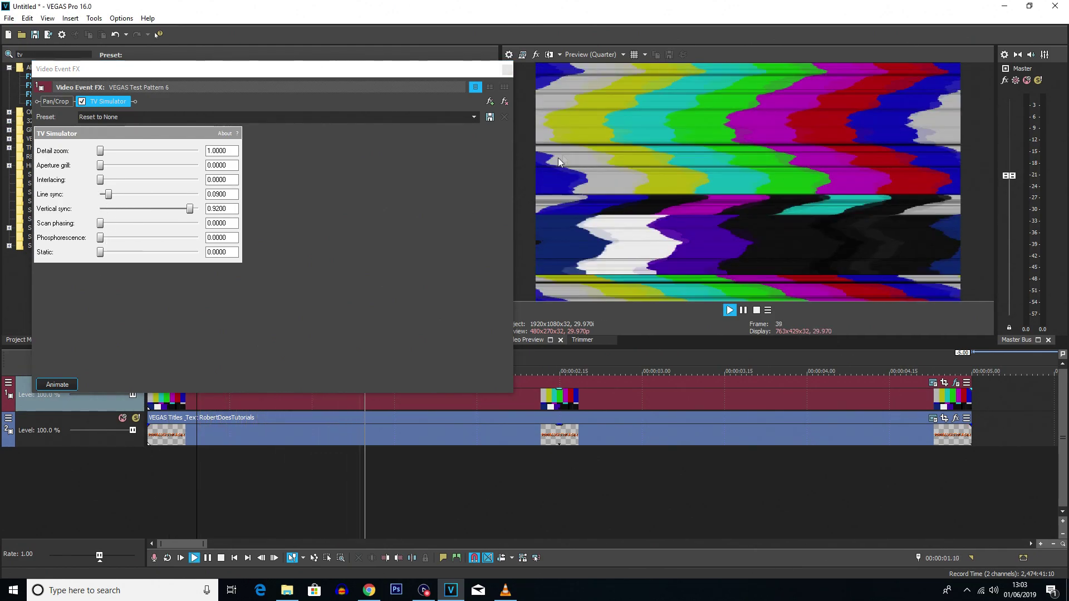
key(space)
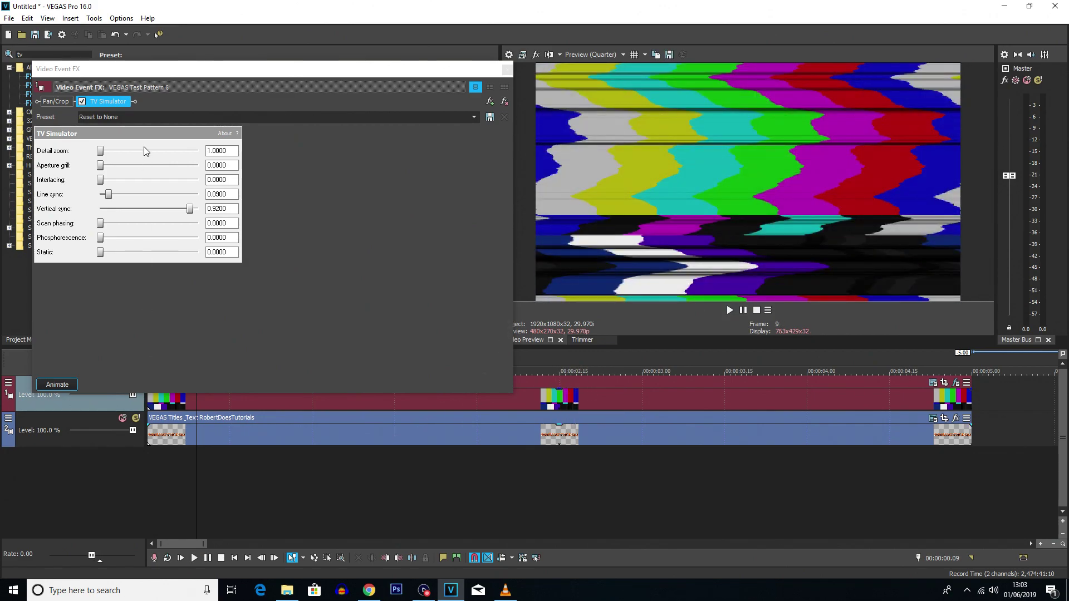
Step: Try a weaker distortion by raising the TV Simulator line sync to about 0.856, and preview it
drag(108, 195, 186, 201)
click(186, 492)
key(space)
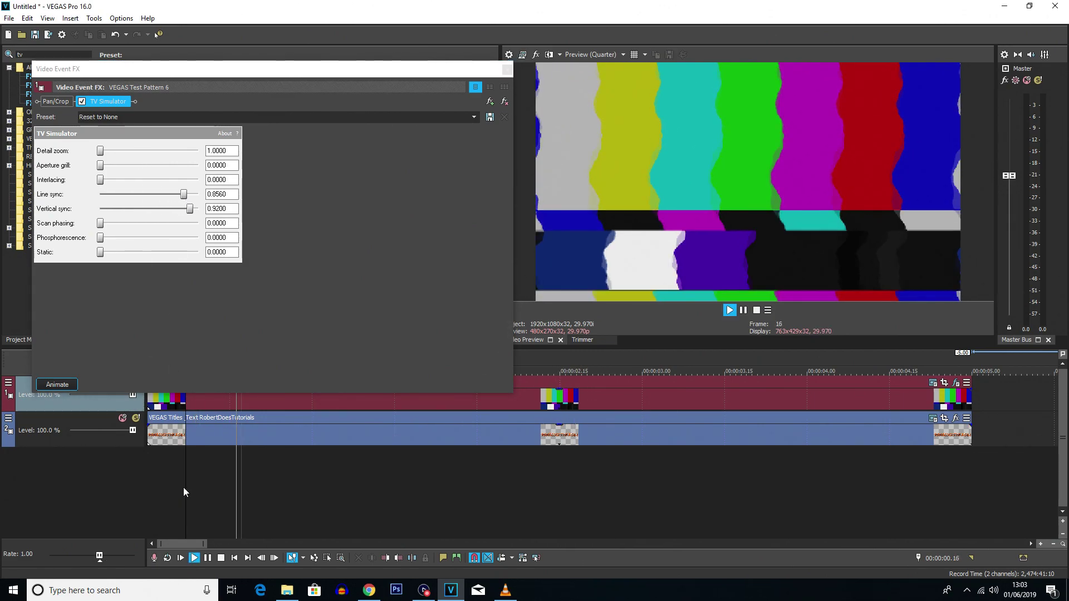
key(space)
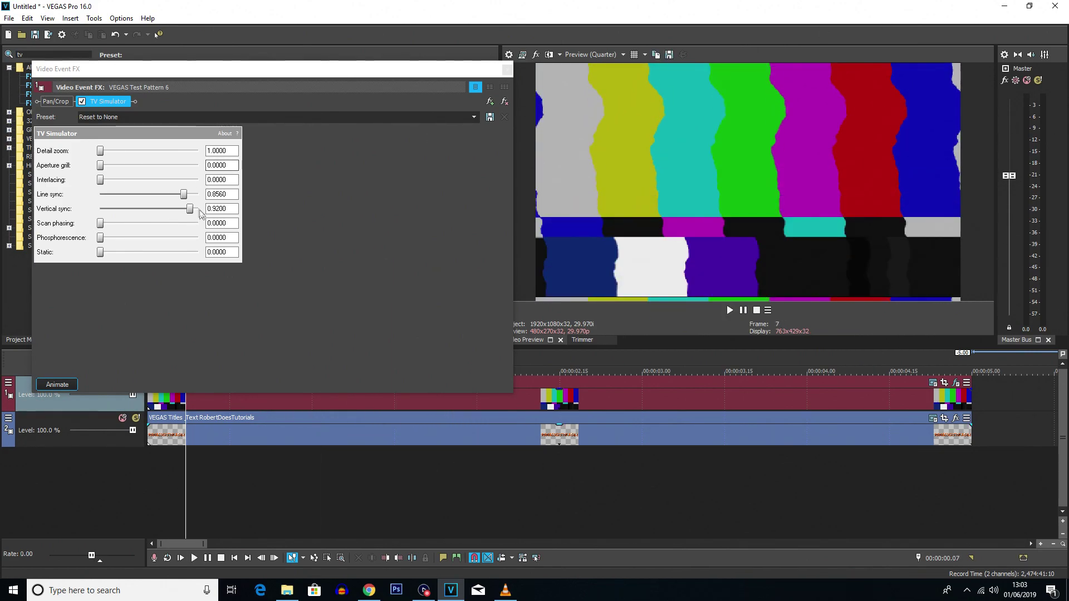
Step: Set the TV Simulator line sync to about 0.482 and vertical sync to about 0.436, then preview the distortion
drag(190, 200, 143, 214)
click(174, 460)
key(space)
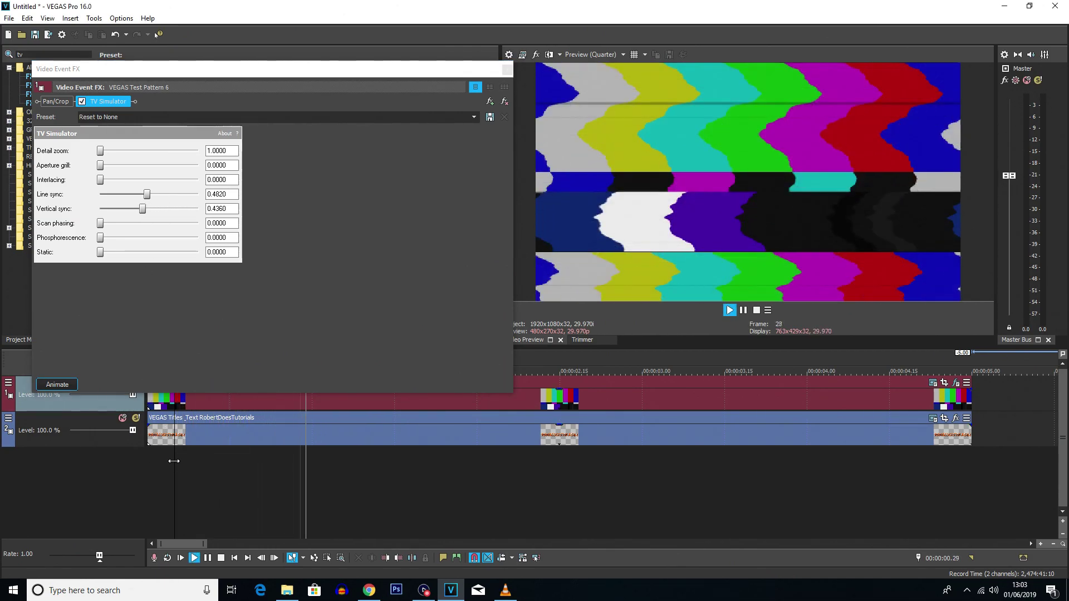
key(space)
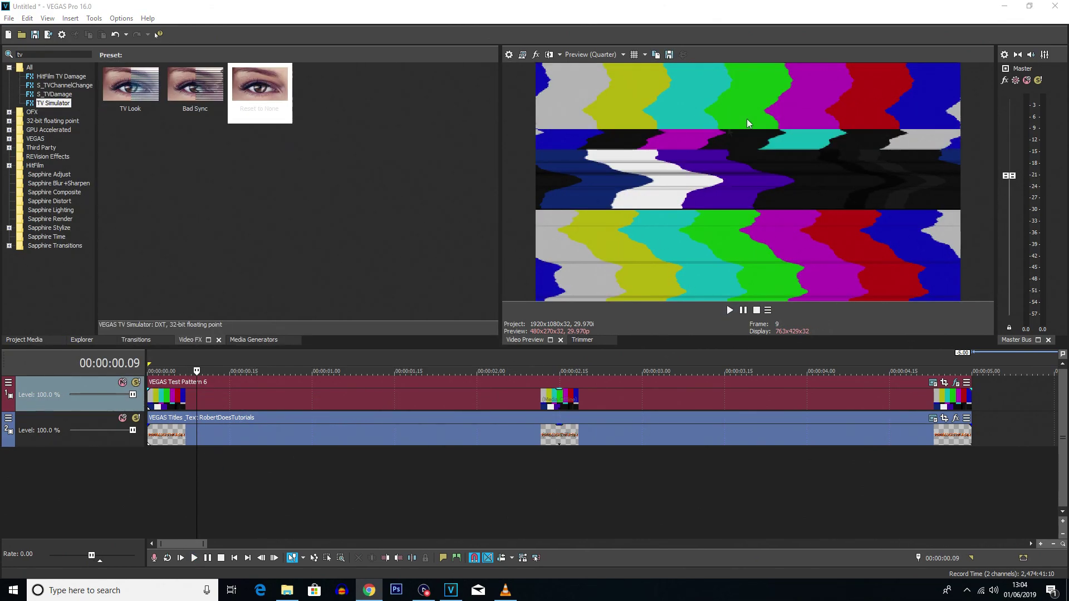
Step: Search the video effects for "pix" and apply the default Pixelate preset to the test pattern event
click(59, 52)
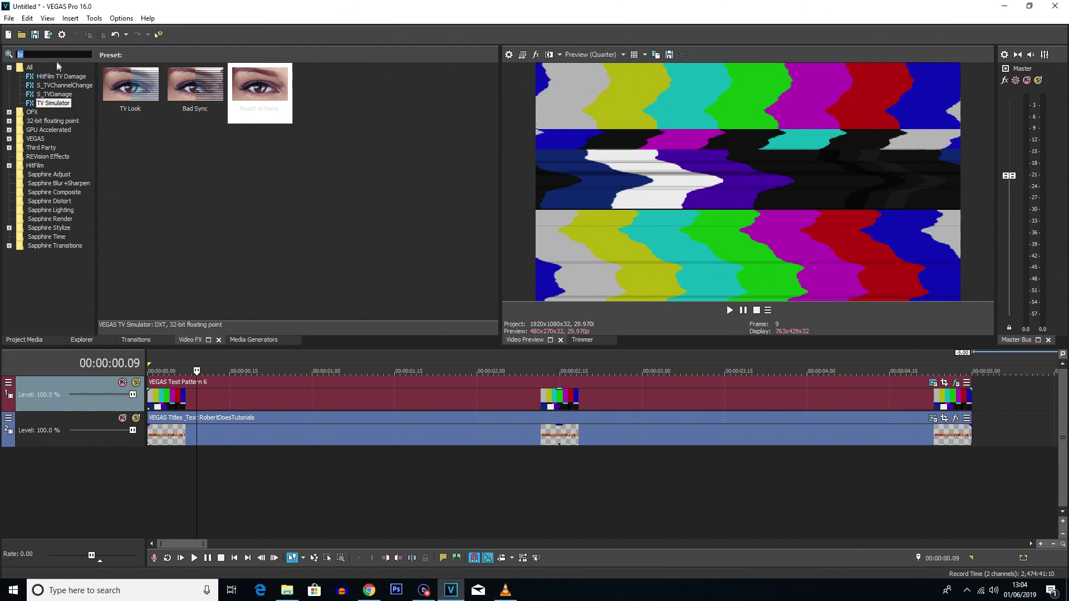
text(pix)
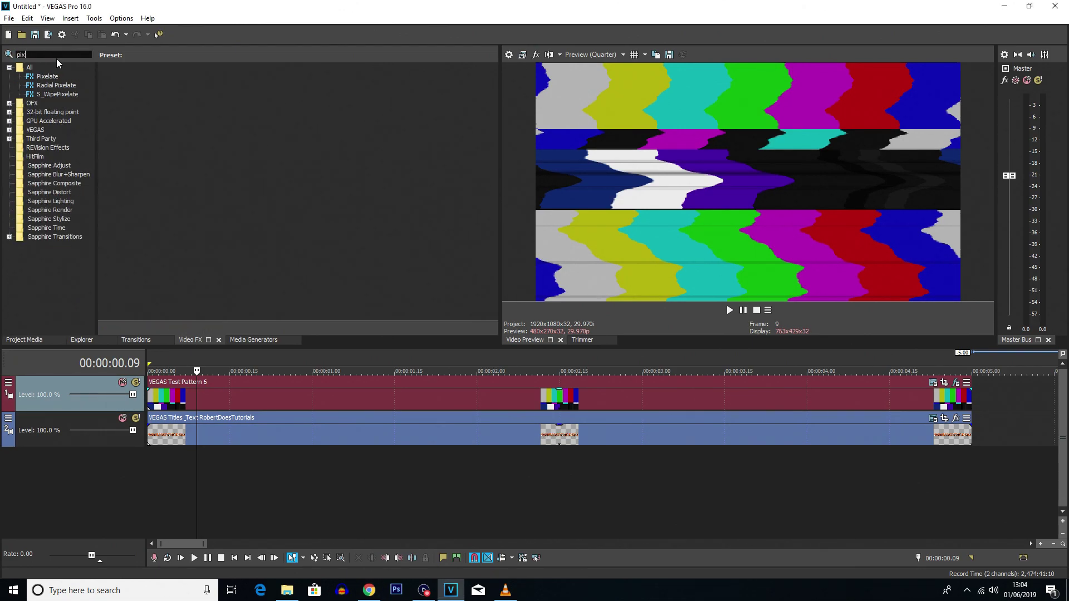
drag(130, 82, 122, 117)
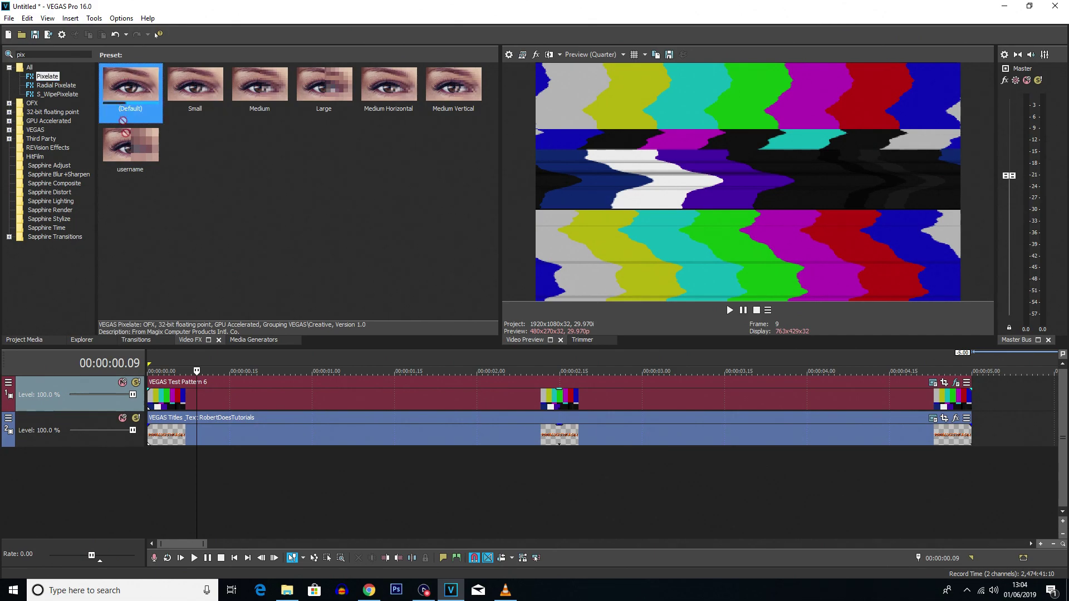
drag(301, 395, 301, 396)
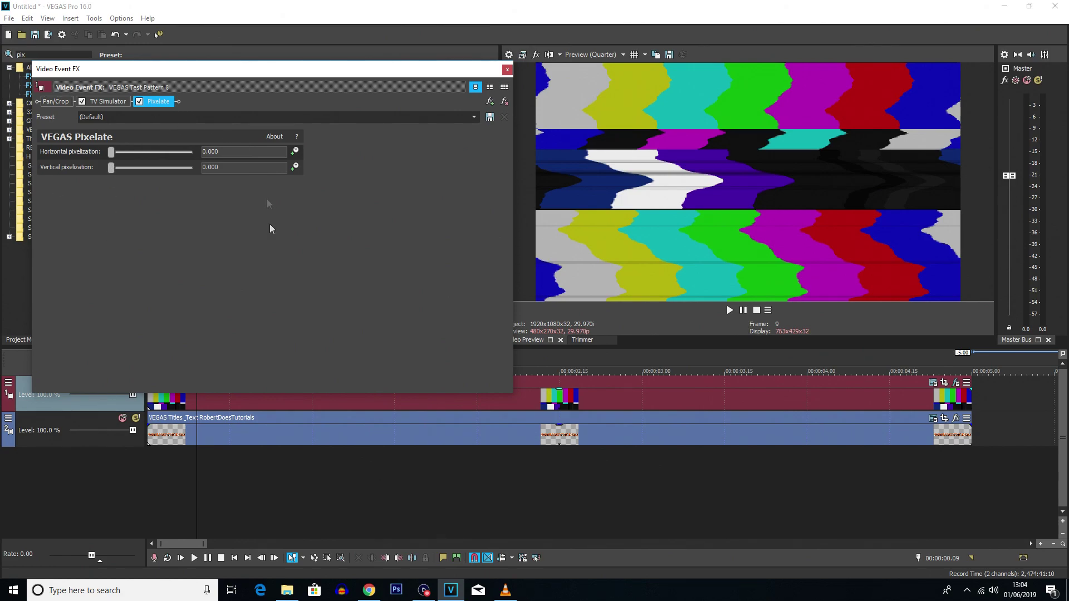
Step: Set horizontal pixelization to about 0.946 and vertical to about 0.939, close the effects window, and preview the playback
drag(111, 153, 182, 163)
drag(110, 168, 189, 155)
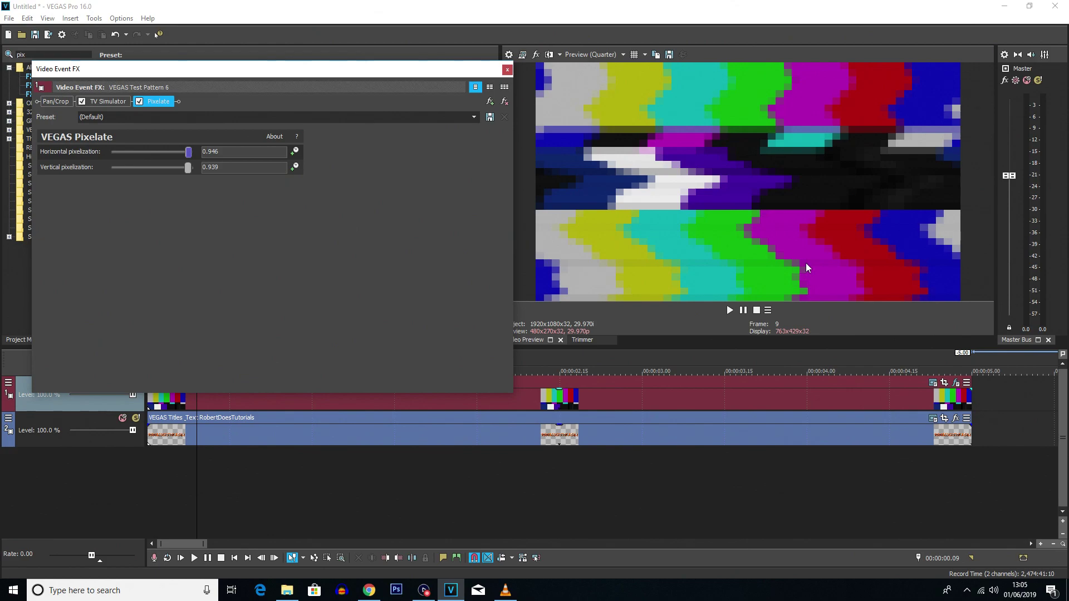
click(507, 70)
click(201, 461)
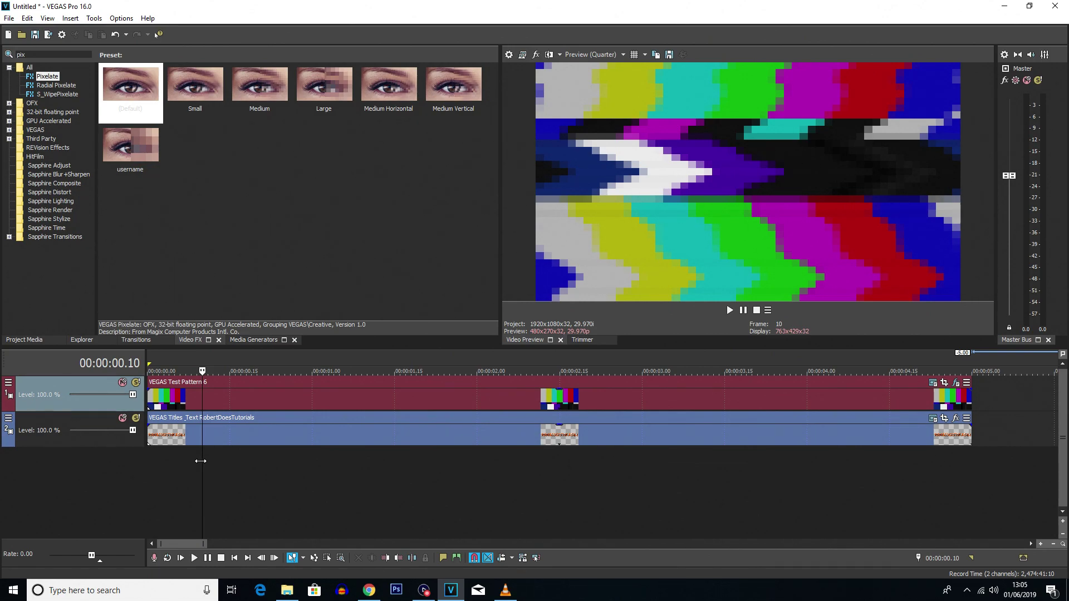
key(space)
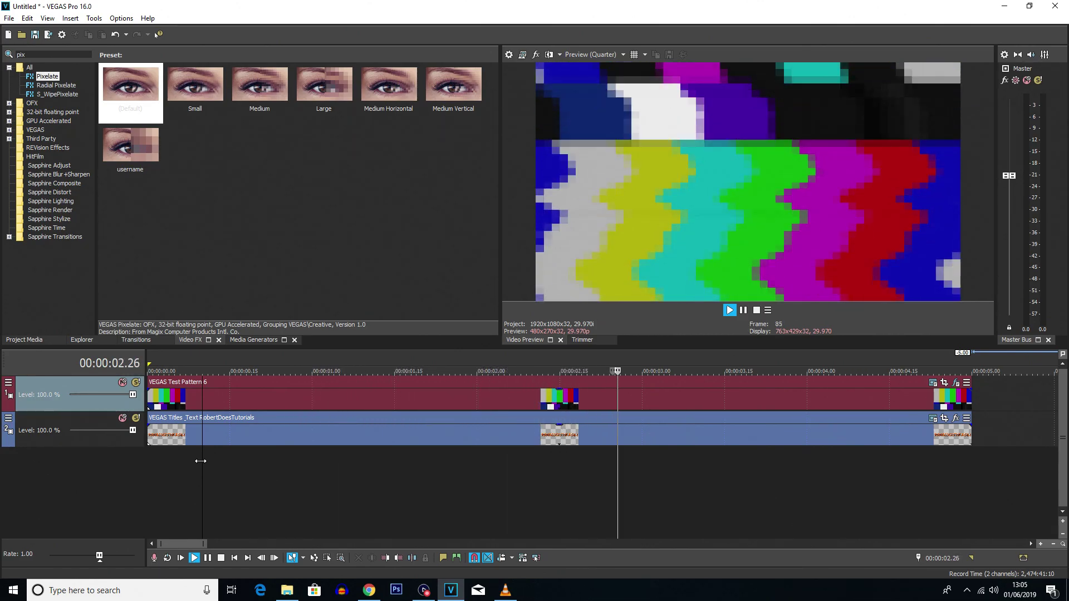
key(space)
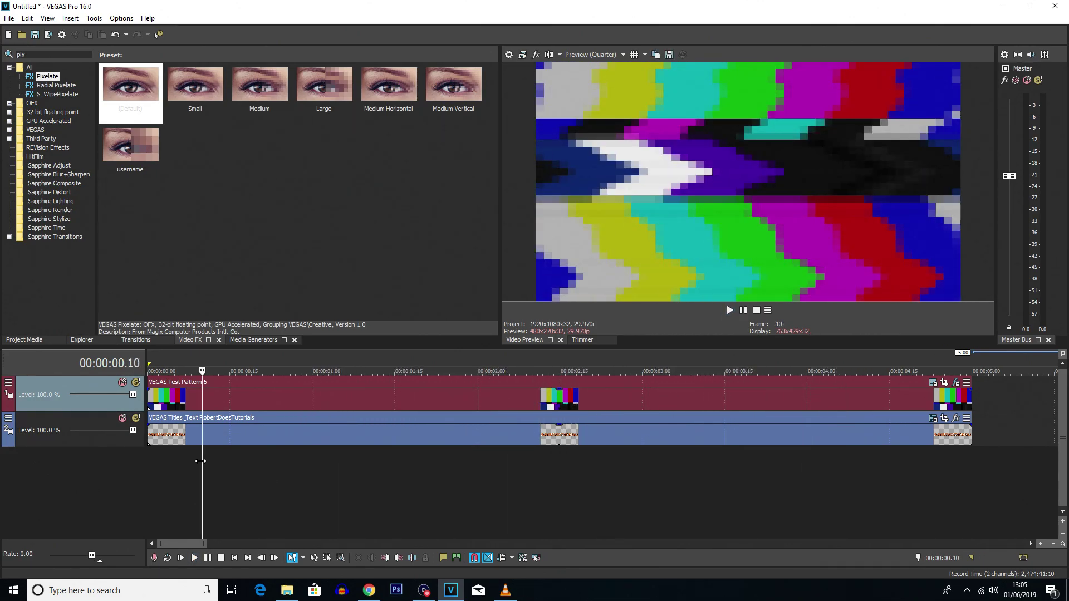
Step: Give the test pattern's track a custom compositing mode using the VEGAS Displacement Map plug-in
click(218, 400)
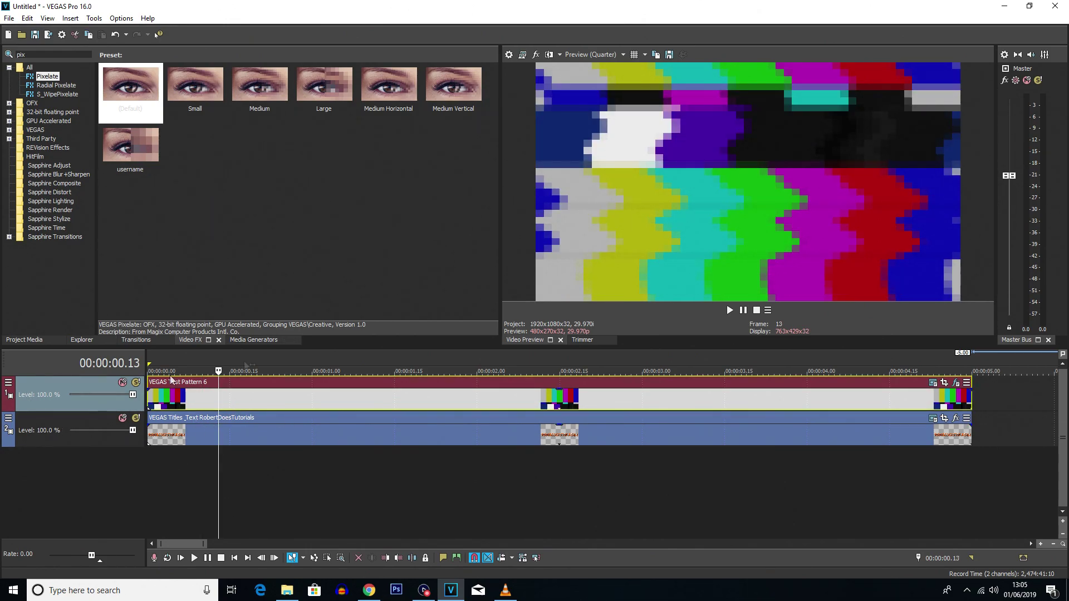
click(9, 382)
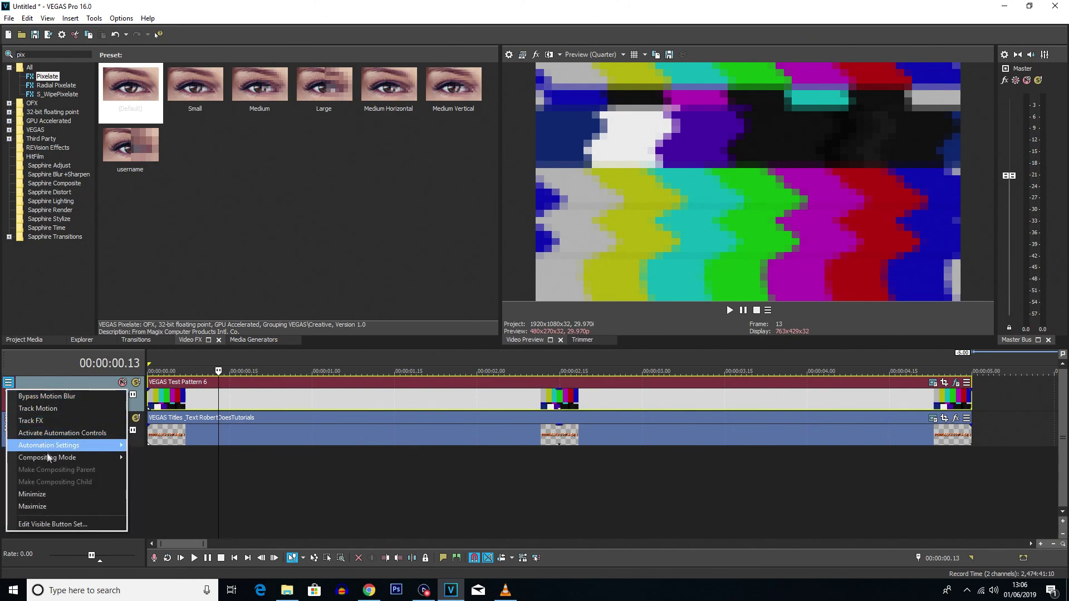
mouse_move(55, 457)
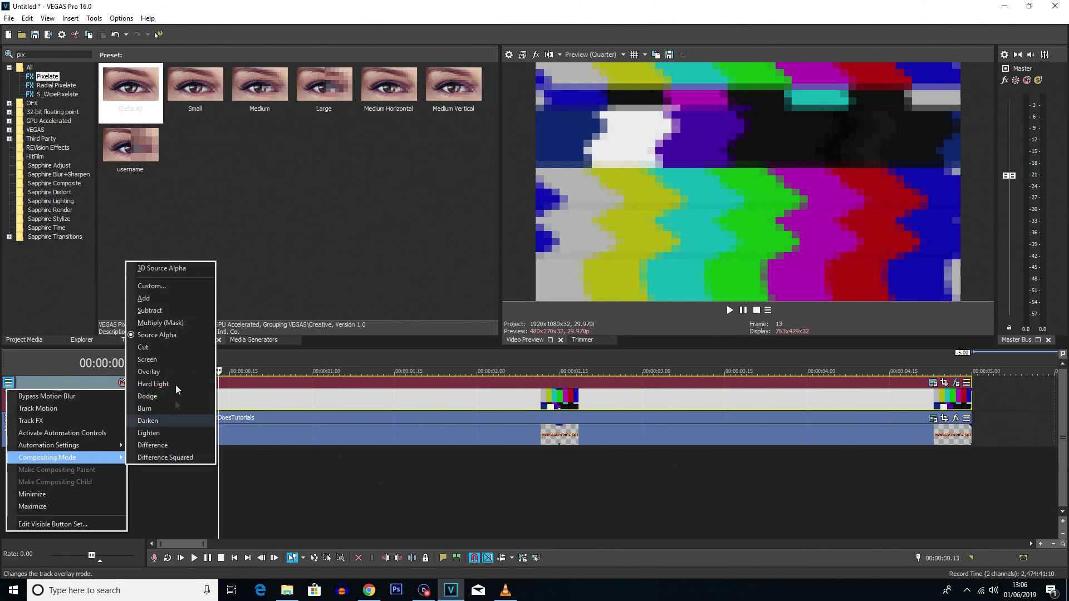
click(175, 282)
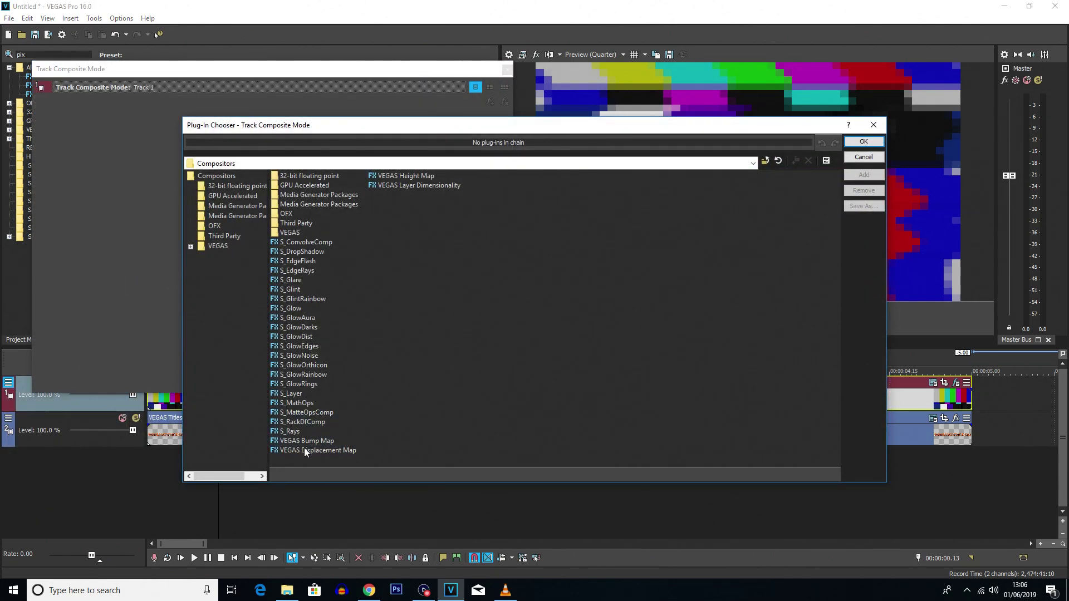
click(305, 450)
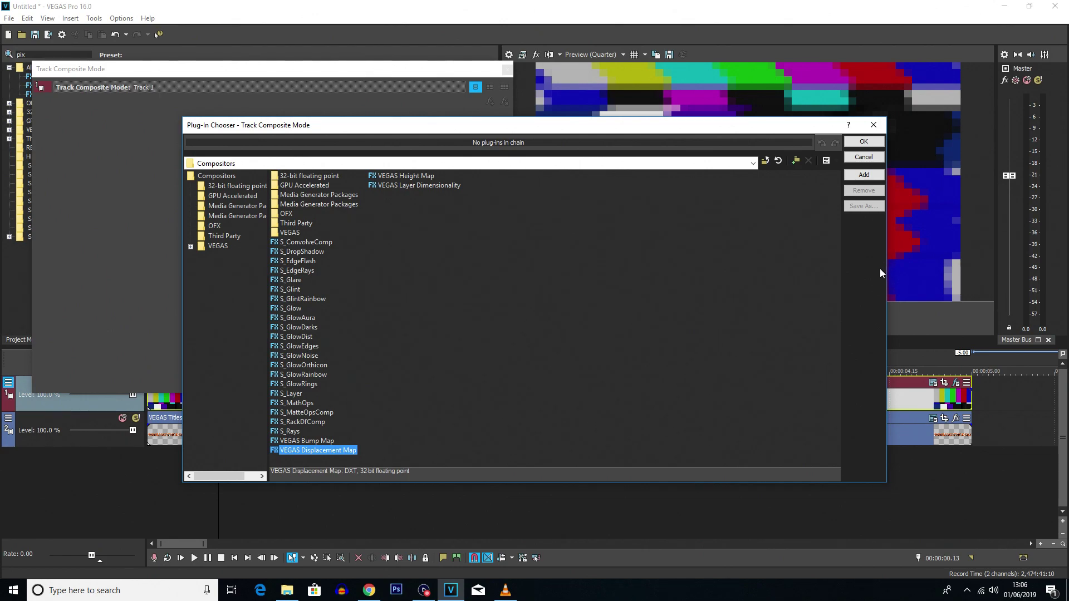
click(860, 143)
Step: Set the displacement map's edge pixel handling to Wrap Pixels Around and play back the glitched title
click(133, 188)
click(126, 209)
click(191, 483)
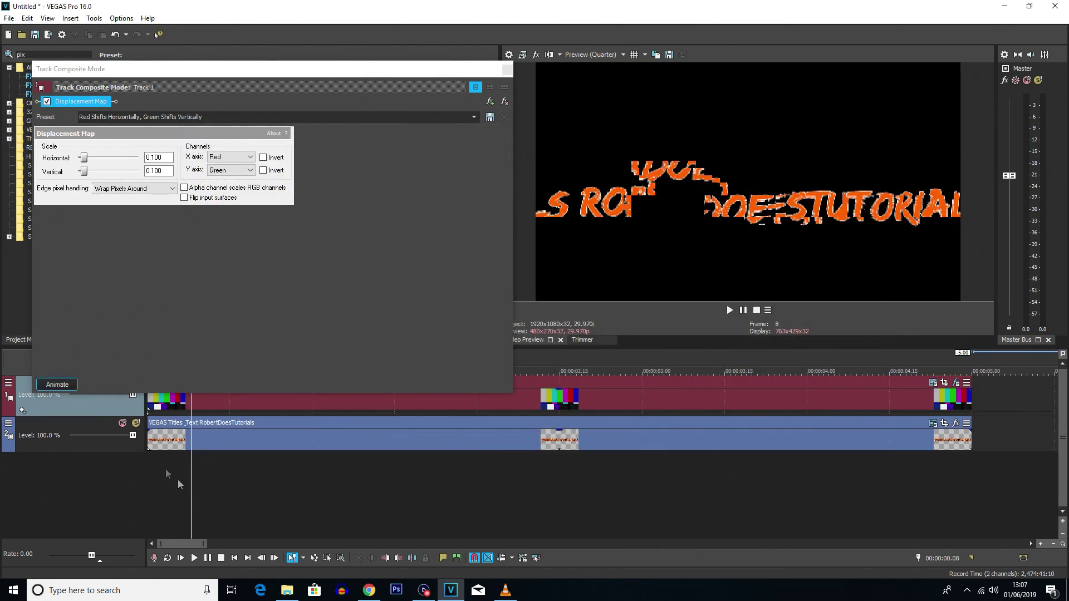
click(175, 476)
key(space)
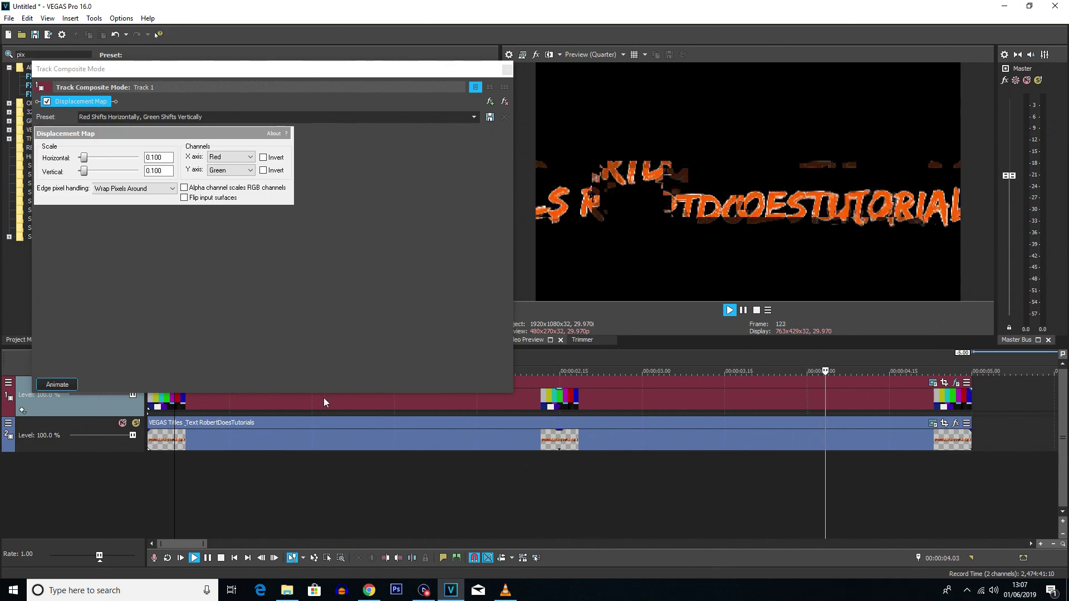
key(space)
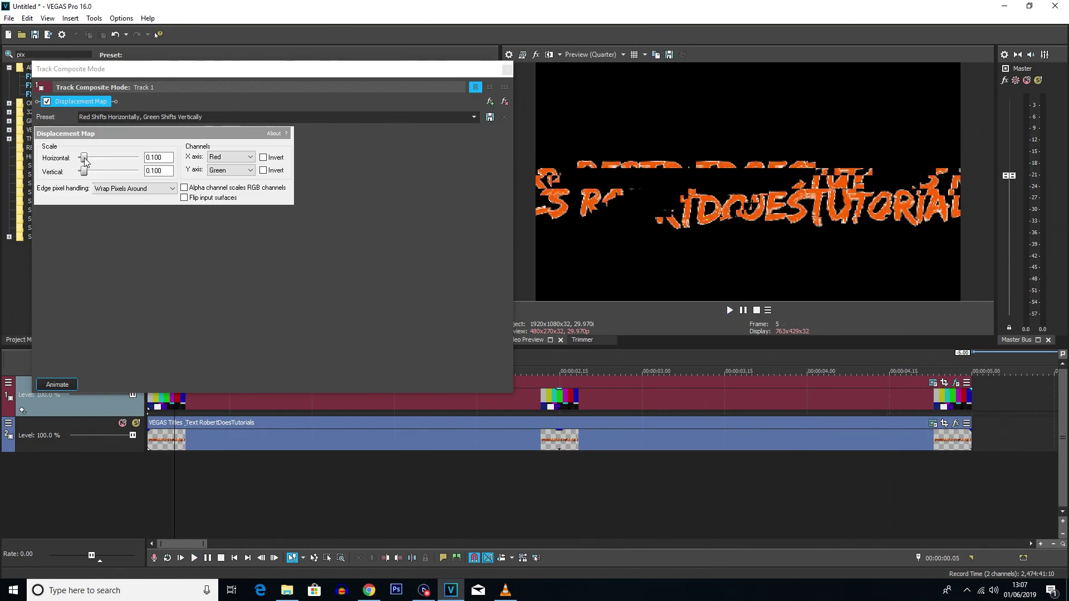
Step: Set the displacement map's horizontal scale to 0.056 and vertical scale to 0.037, and preview the title
drag(84, 158, 82, 160)
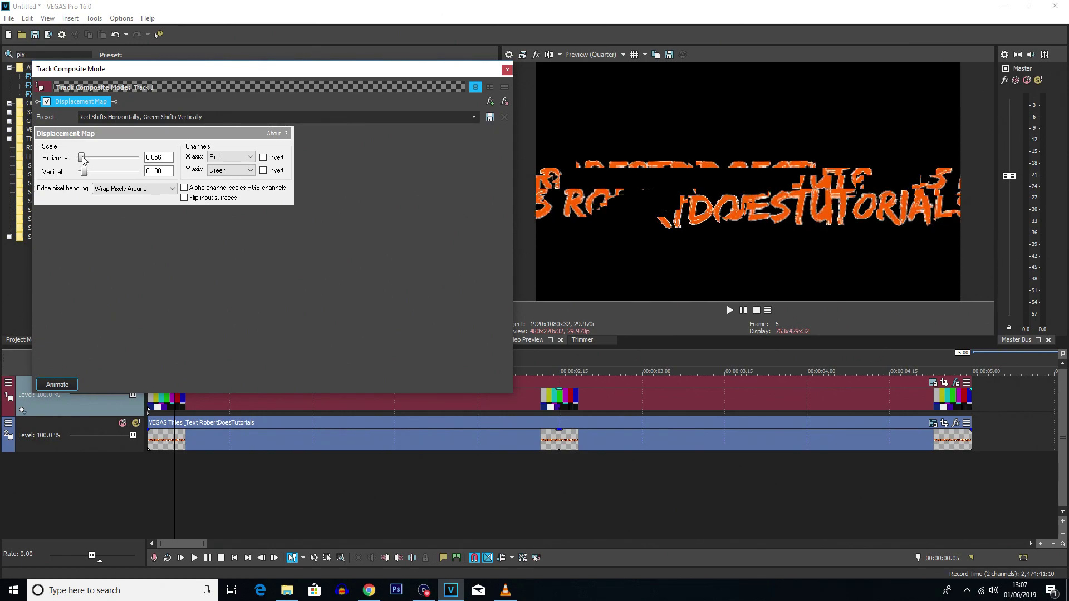
drag(84, 172, 80, 173)
click(182, 489)
key(space)
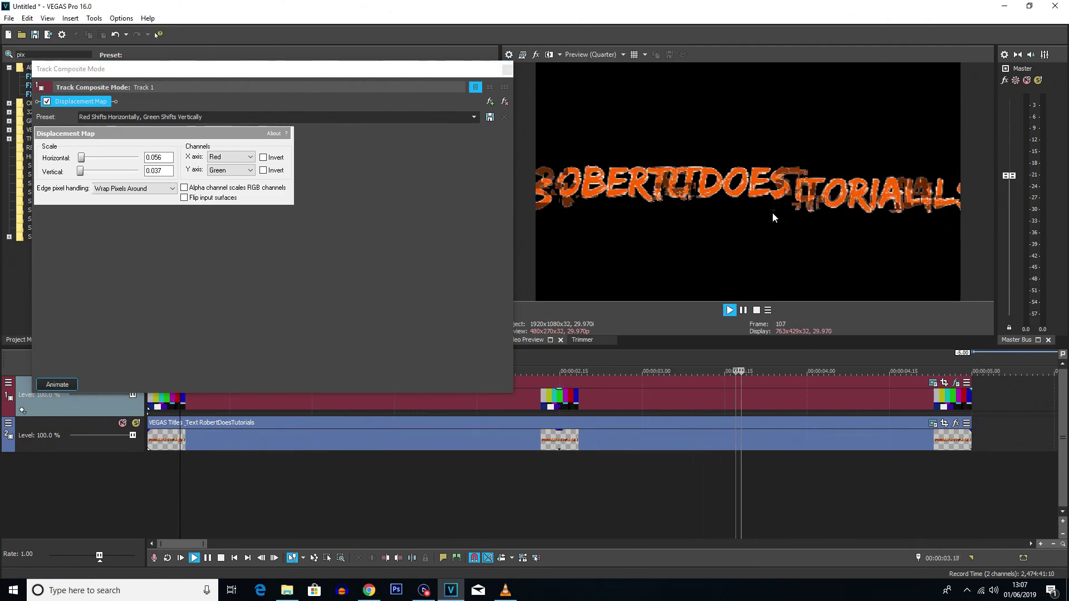
key(space)
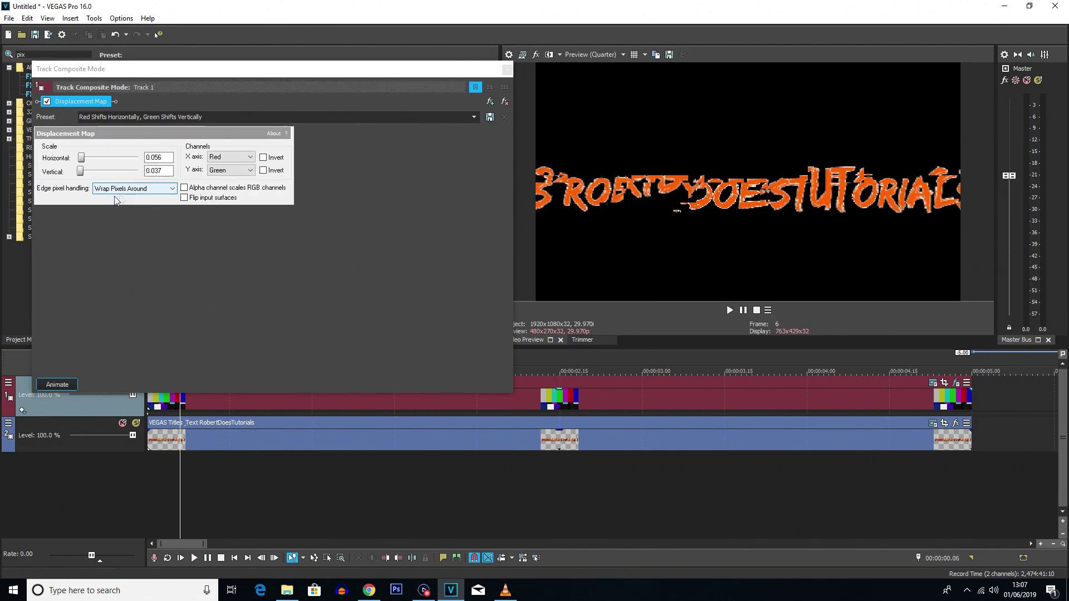
Step: Try Transparent Background for the displacement map's edge pixel handling and switch back to Wrap Pixels Around
click(138, 189)
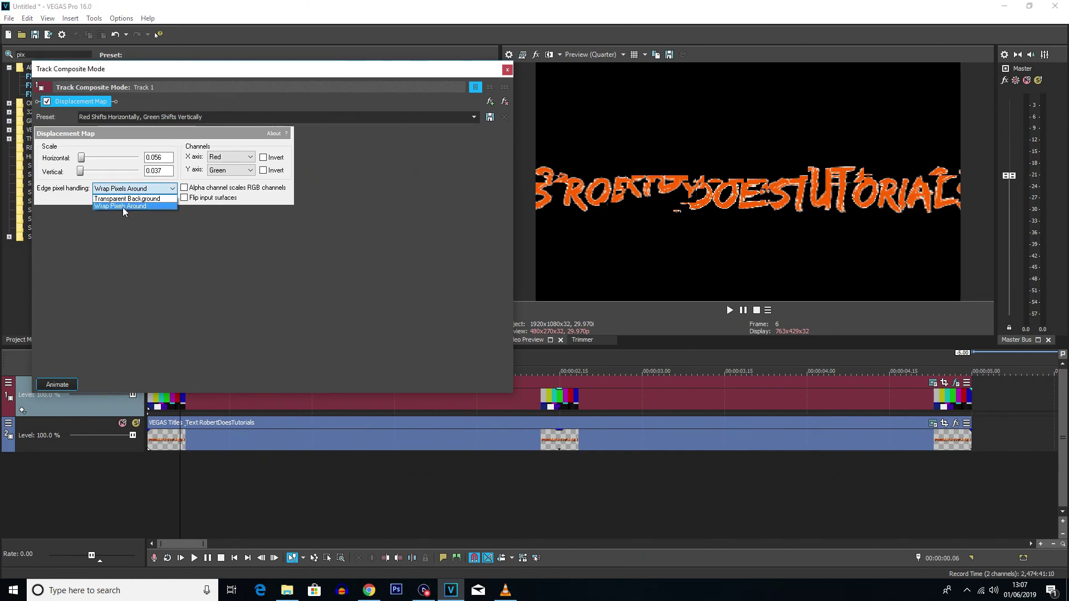
click(126, 198)
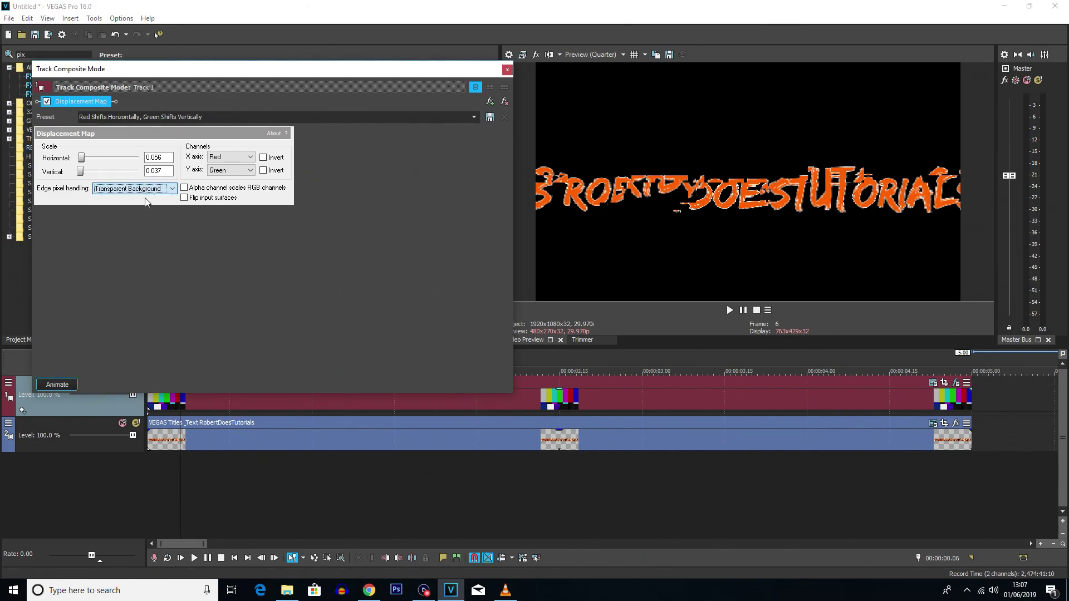
click(128, 189)
click(125, 207)
Step: Close the compositing window, split the test pattern at 00:00:00.09 and near its end at 00:00:04.22, and delete the middle section
click(528, 98)
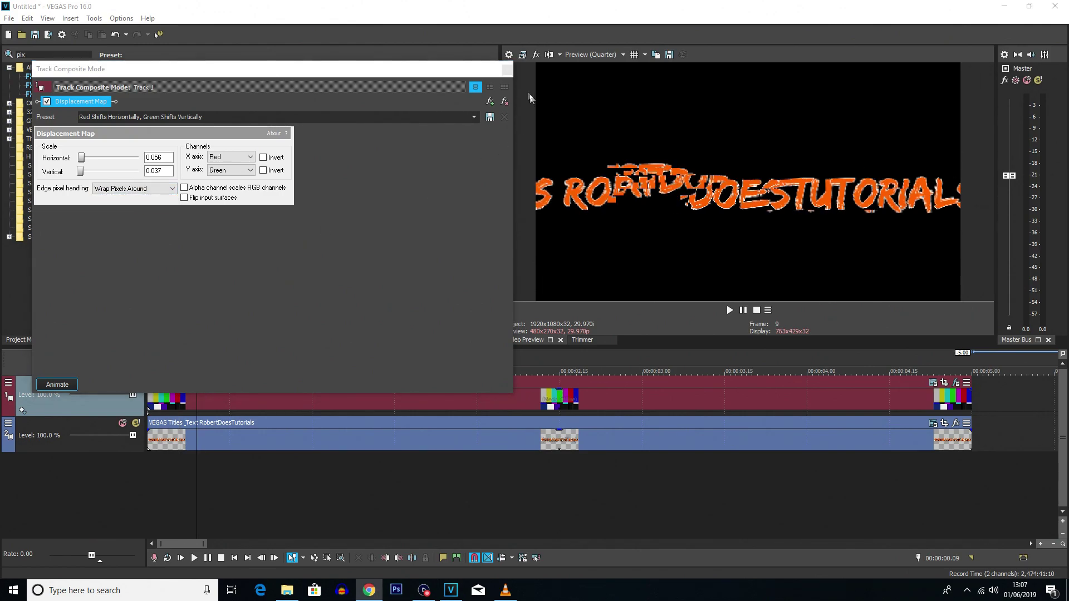
click(507, 71)
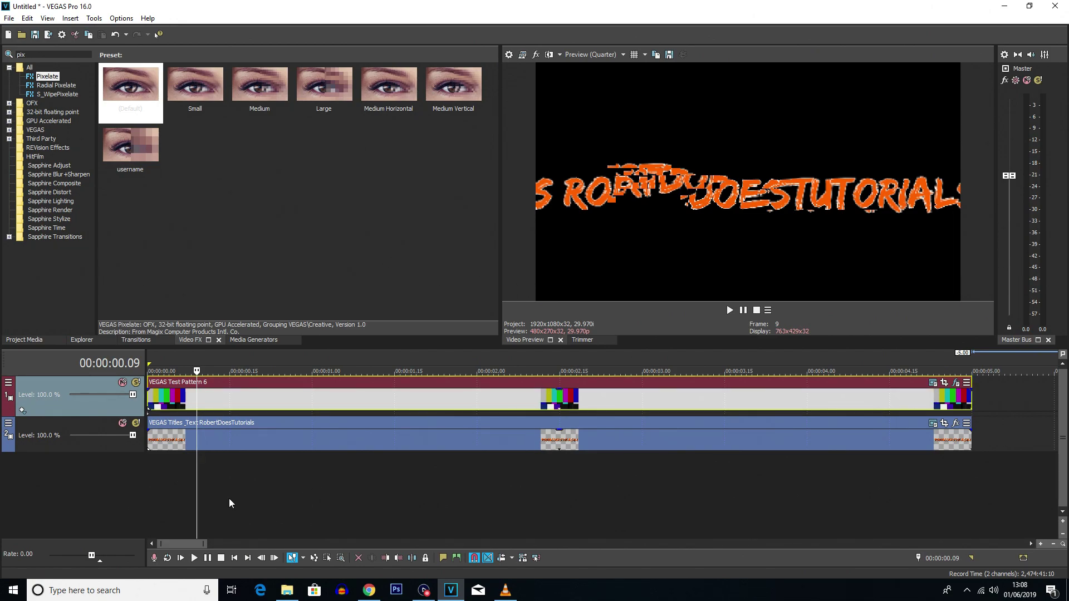
key(s)
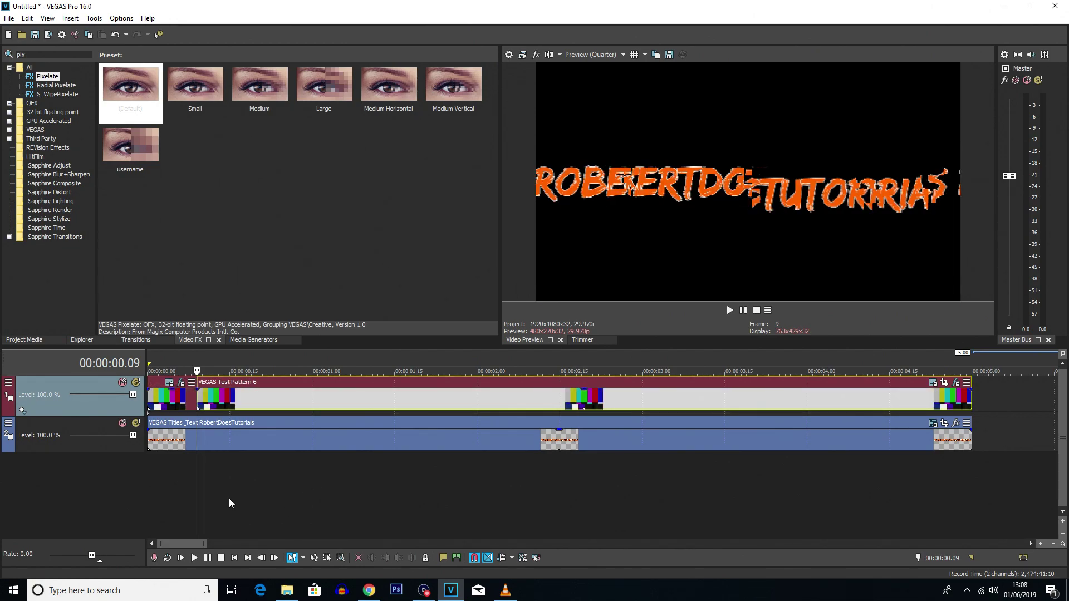
click(929, 406)
key(s)
double_click(795, 401)
key(Delete)
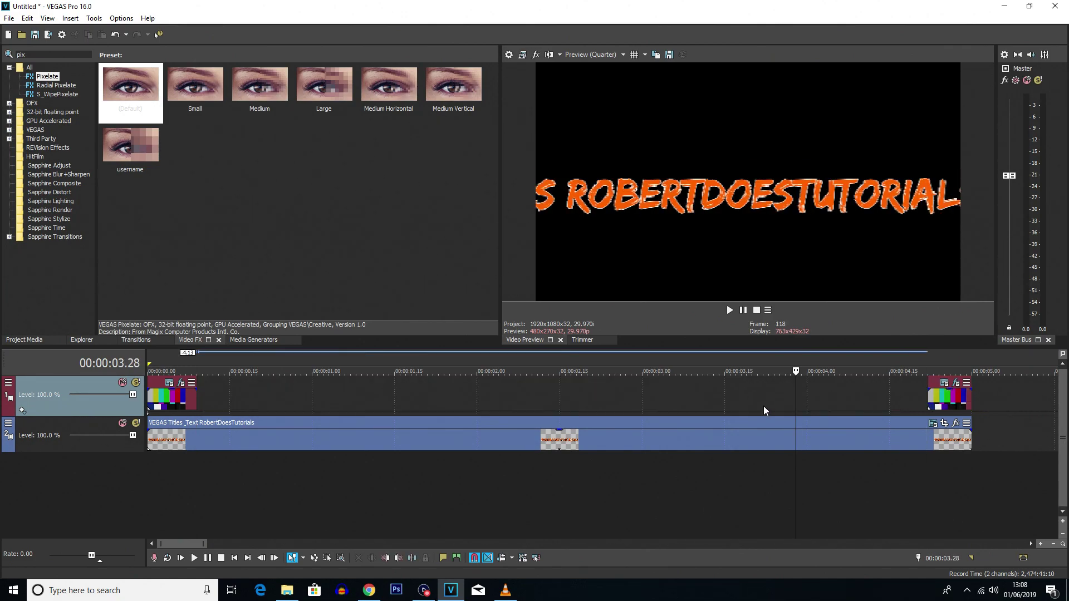
Step: Play back and scrub through the title to check the glitch at its start and the clean text in the middle
click(150, 465)
key(space)
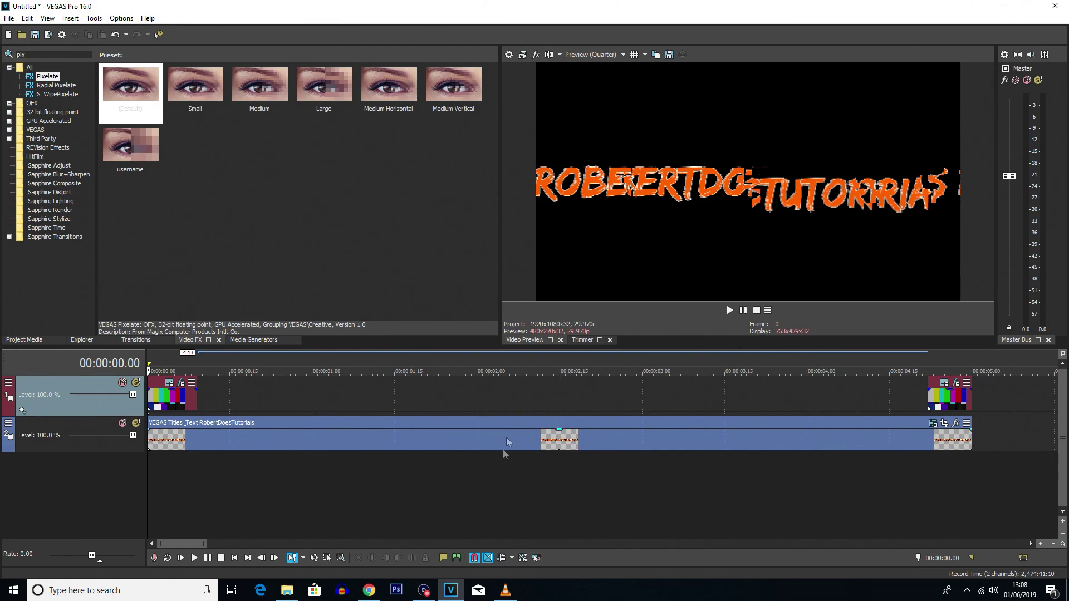
click(495, 507)
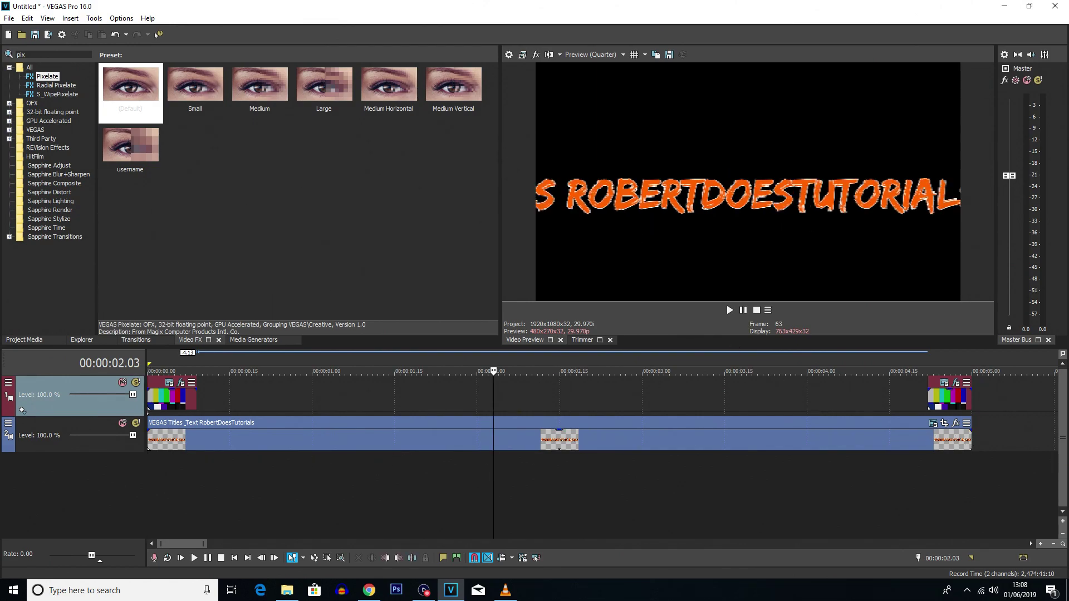
click(148, 471)
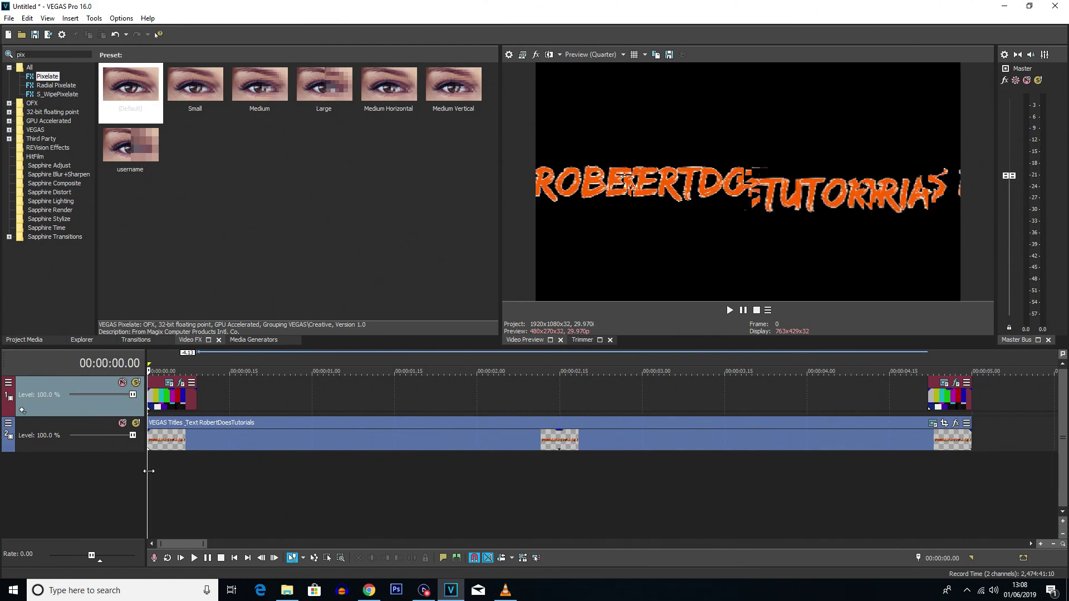
key(space)
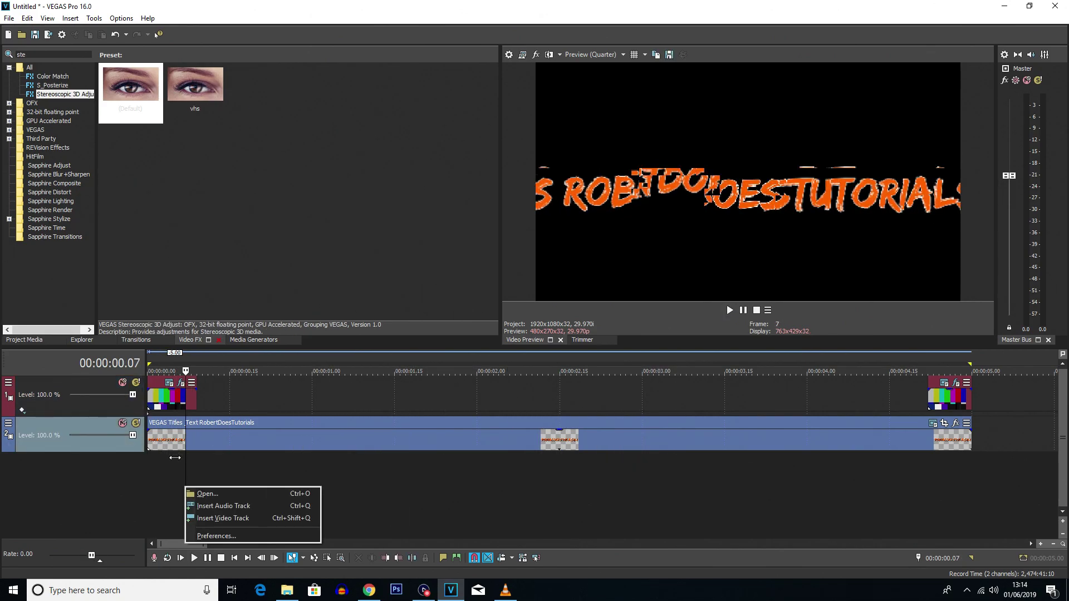
click(179, 472)
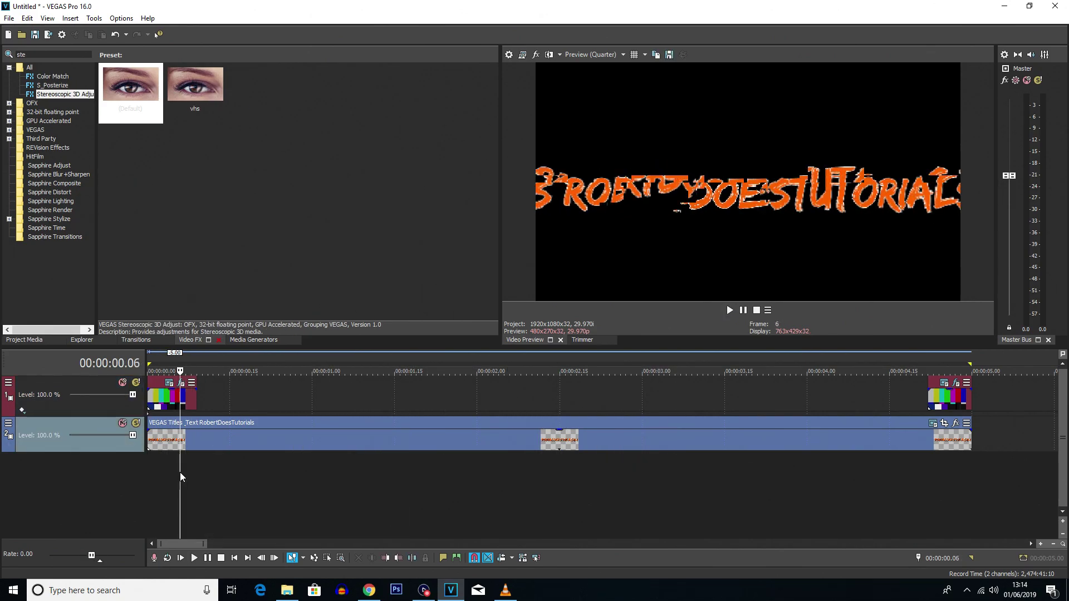
right_click(199, 482)
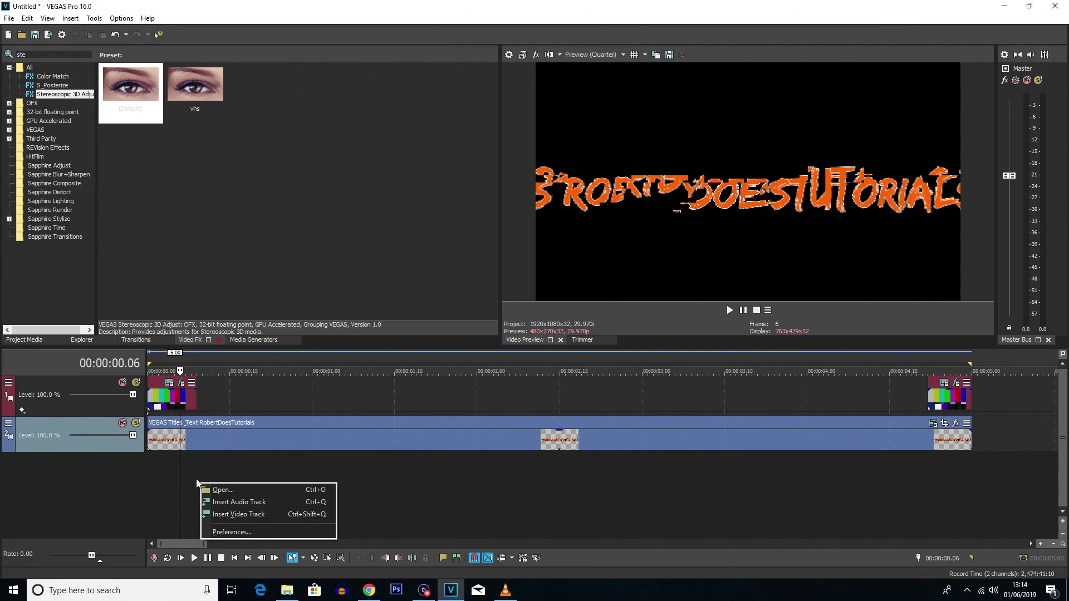
click(412, 490)
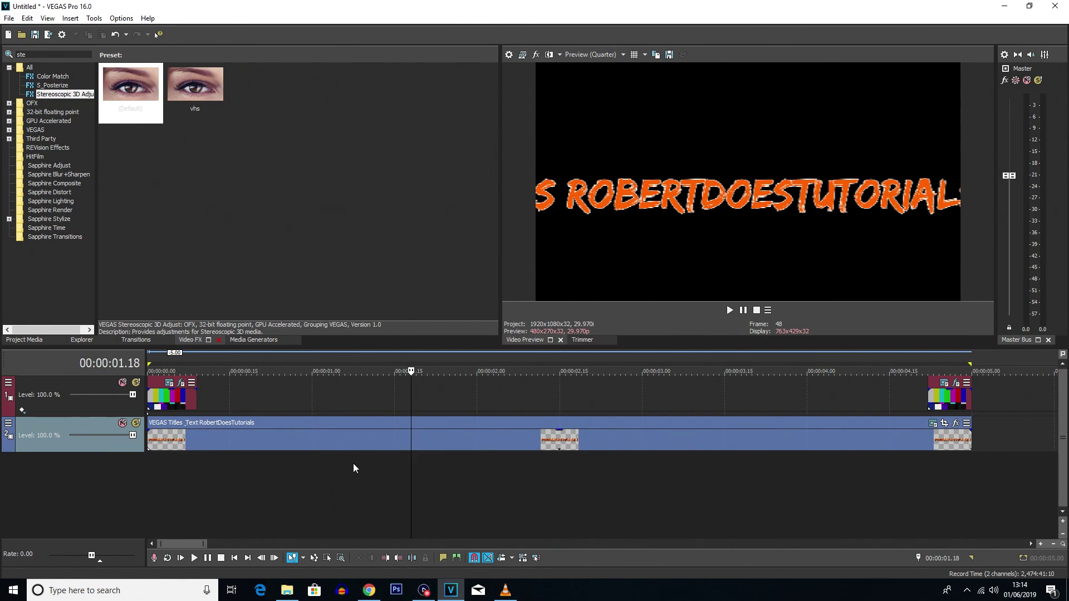
Step: Find the Color Gradient generator and add its Soft-Blue Backdrop preset on a new track beneath the title
click(243, 341)
click(47, 54)
text(solid)
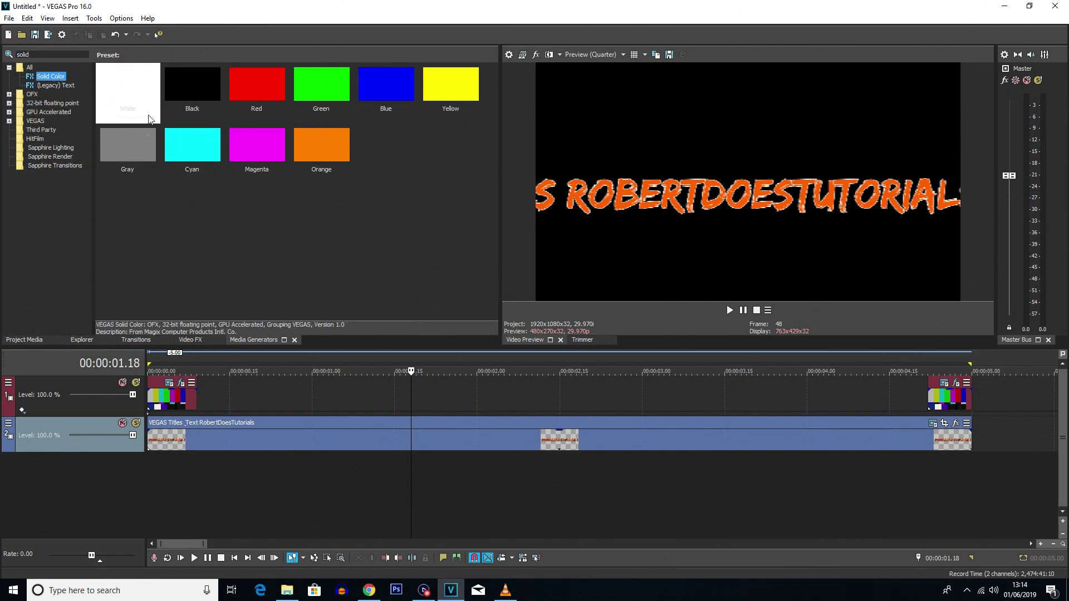
click(79, 54)
text(g)
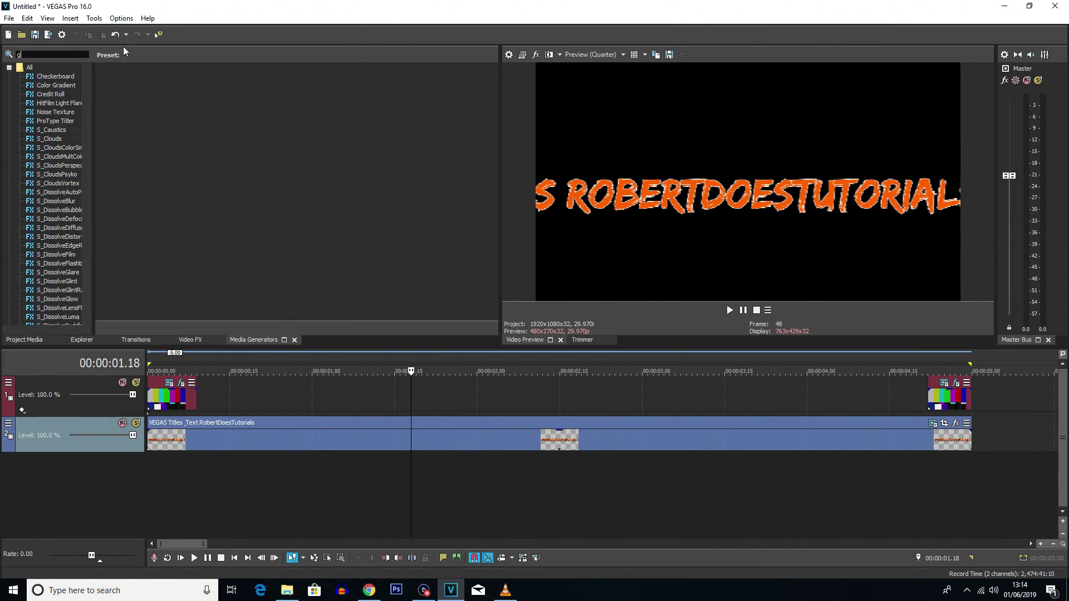
text(rad)
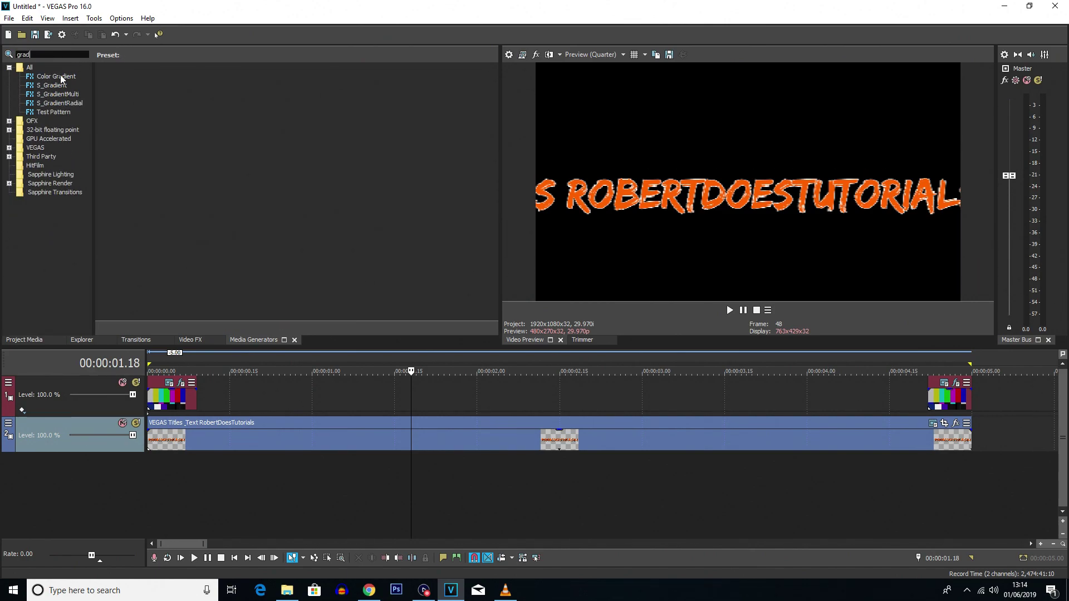
click(60, 75)
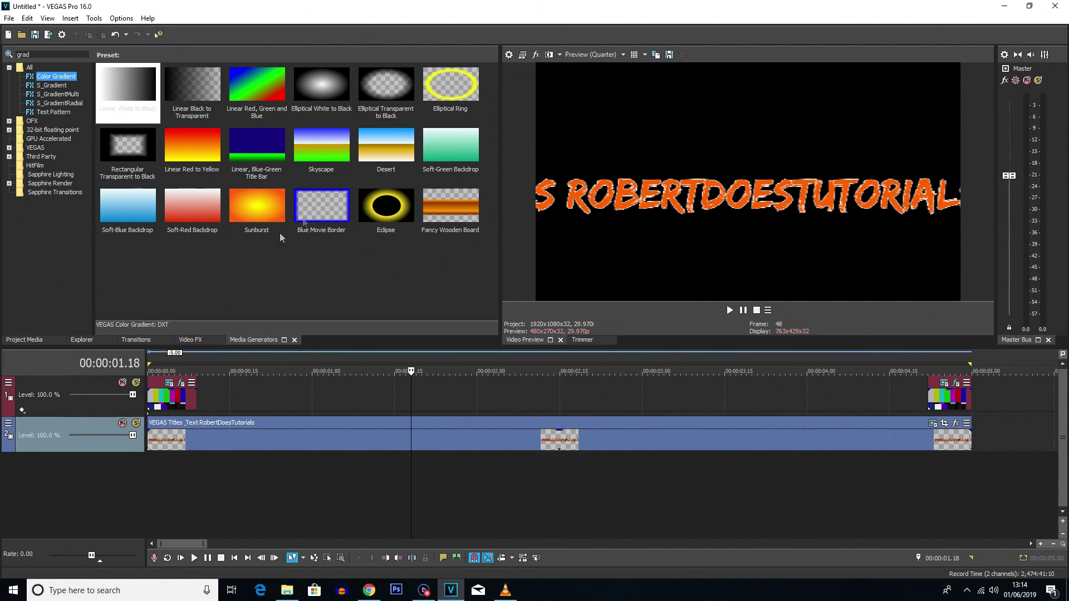
click(134, 220)
drag(134, 213, 147, 492)
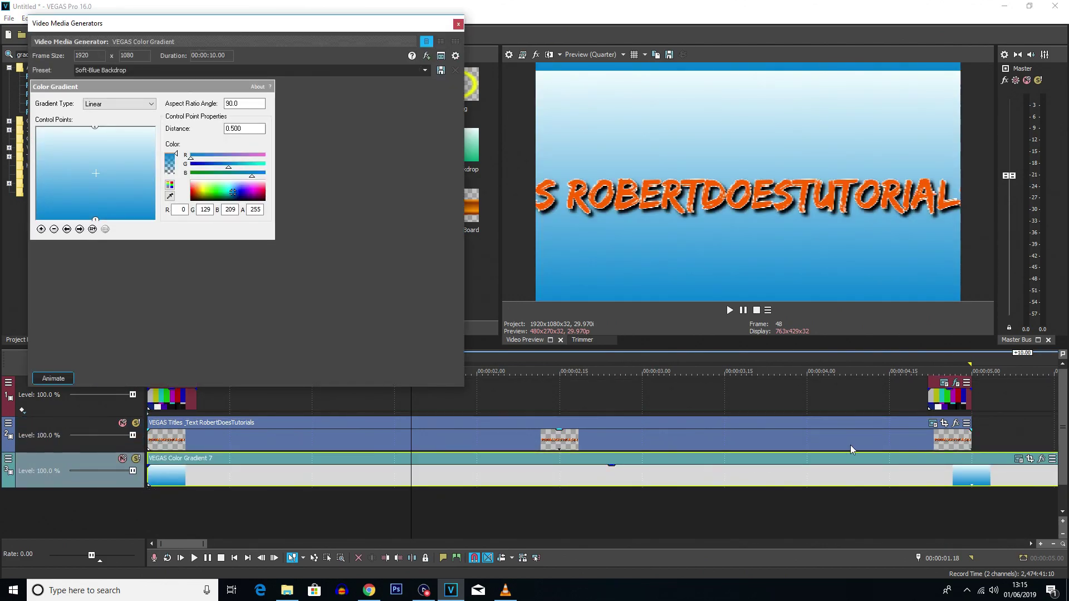
Step: Replace the gradient event with a fresh Soft-Blue Backdrop gradient on the same track
click(961, 483)
click(930, 473)
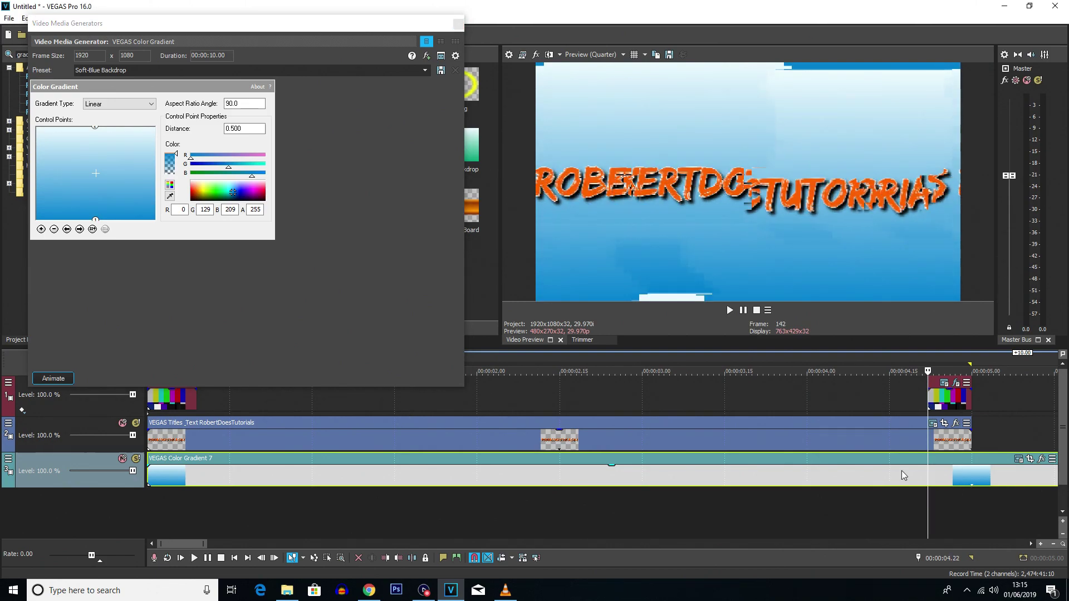
key(Delete)
drag(128, 214, 142, 470)
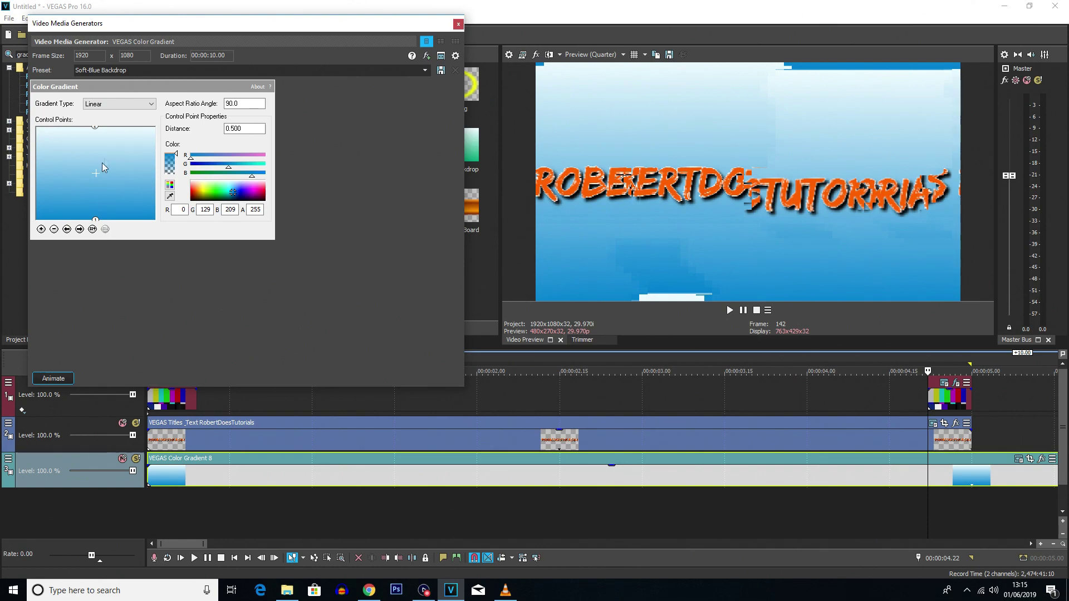
Step: Try an aspect ratio angle of 46.9 and a green control point (54, 255, 179) on the gradient, and delete the gradient event
click(105, 175)
drag(101, 127, 69, 132)
click(213, 193)
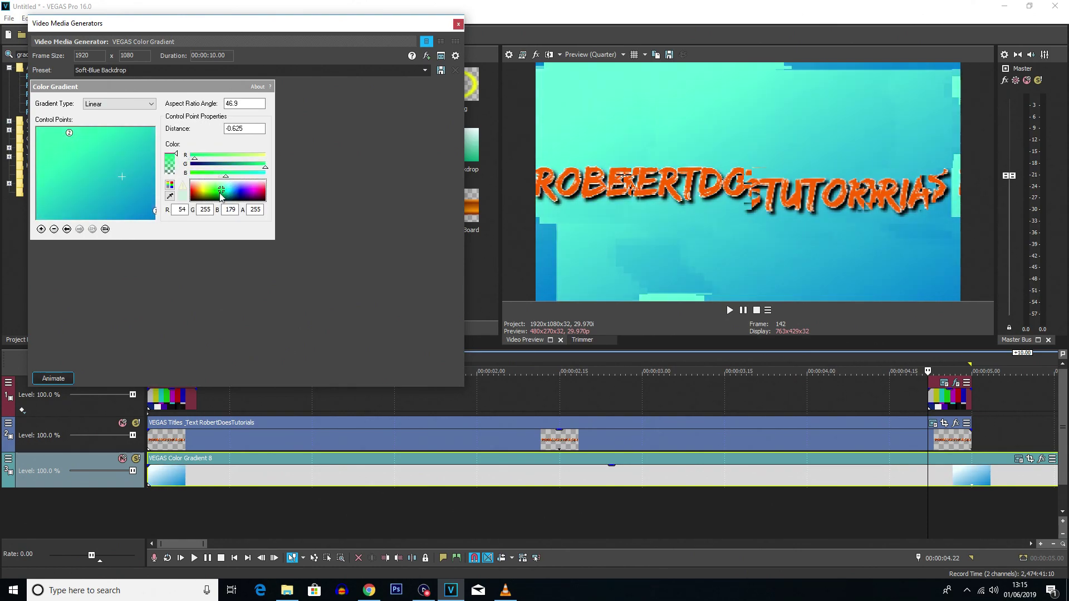
click(458, 23)
click(268, 479)
key(Delete)
Step: Add a White Solid Color background at the start of the track beneath the title and close its generator window
double_click(56, 54)
text(solid)
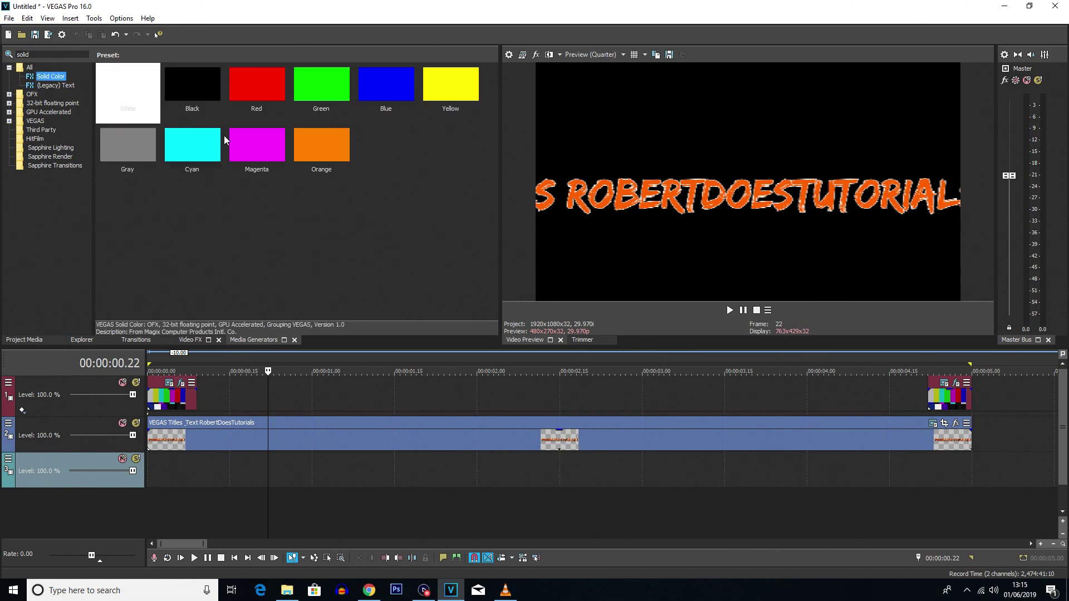
drag(127, 92, 147, 474)
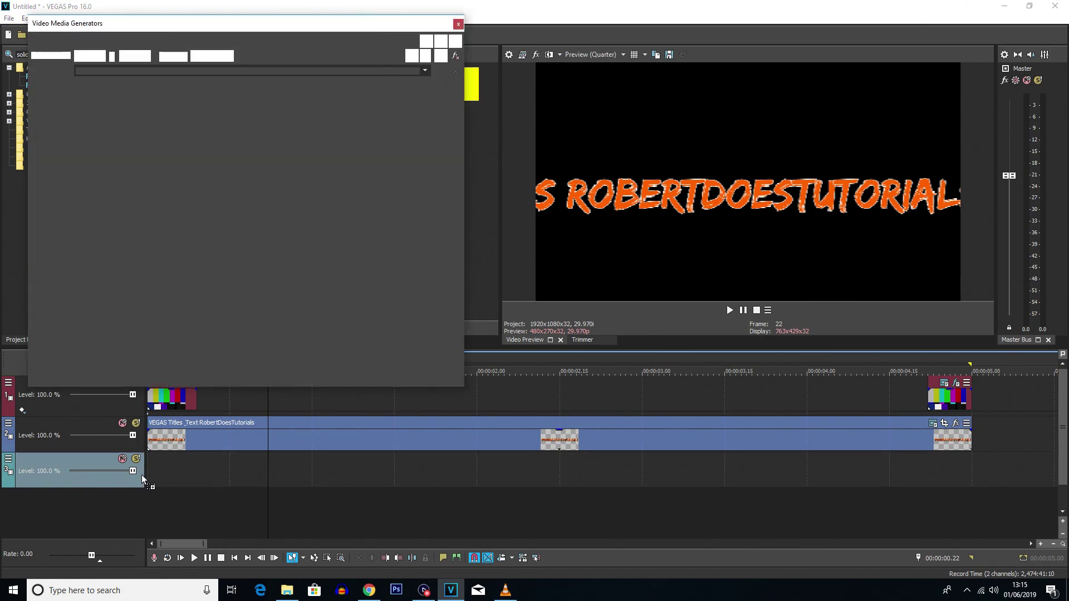
click(457, 24)
Step: Split the white background at the title's end, 00:00:05.00, and delete the excess part
click(971, 479)
key(s)
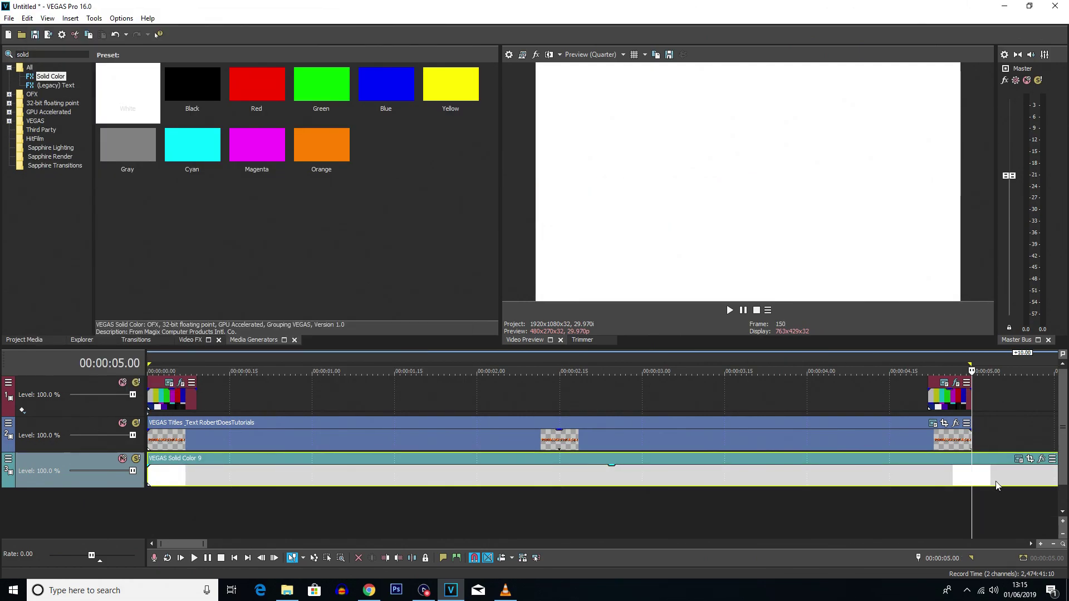
click(1007, 481)
click(1005, 479)
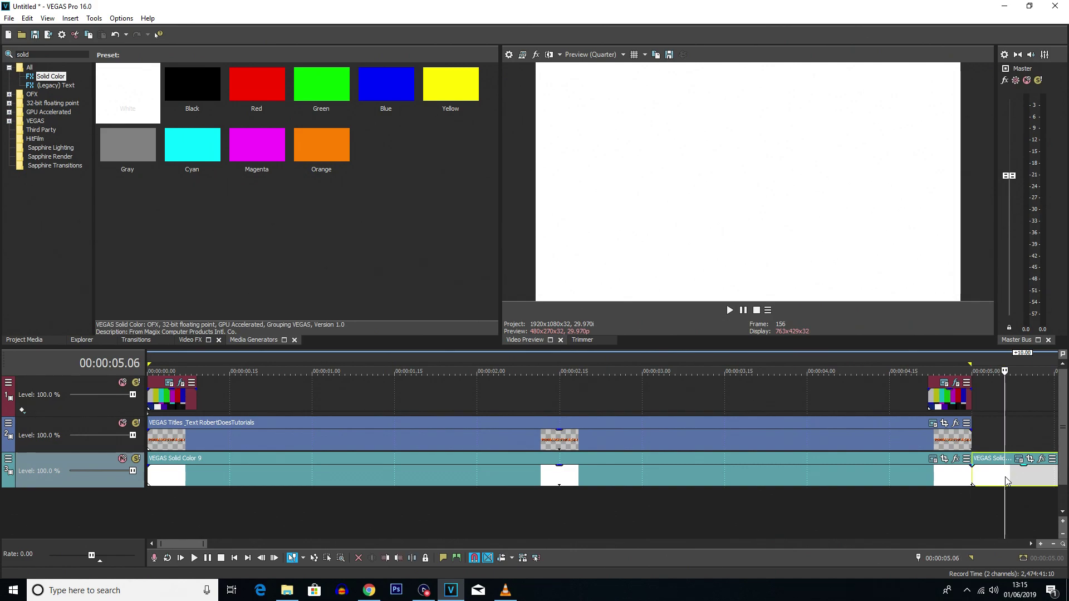
key(Delete)
Step: Check the title over the white background during the glitch and midway through the timeline
click(158, 501)
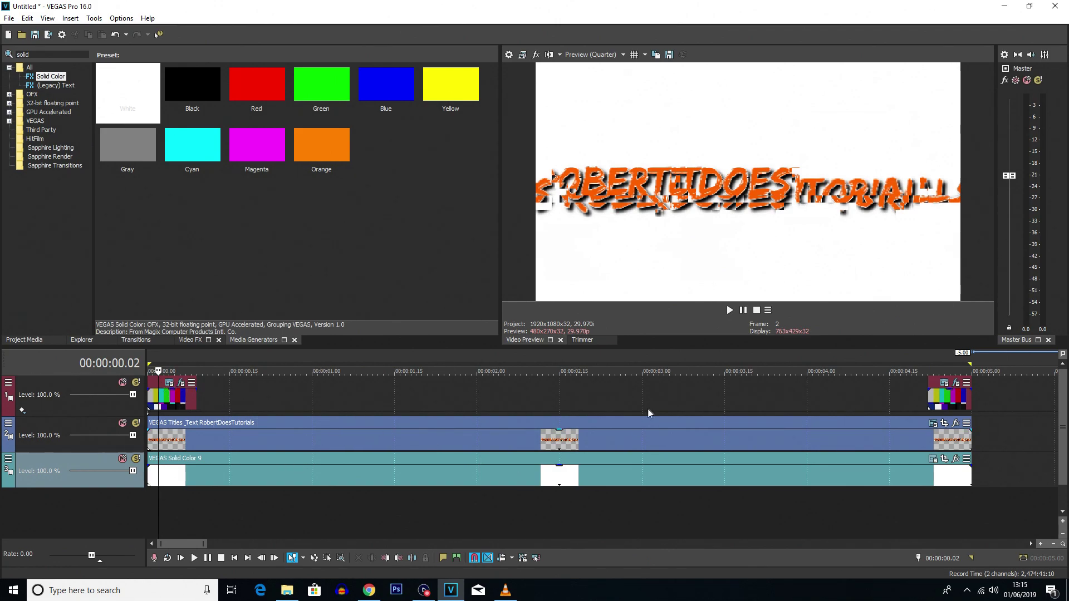
click(497, 437)
click(482, 446)
click(383, 442)
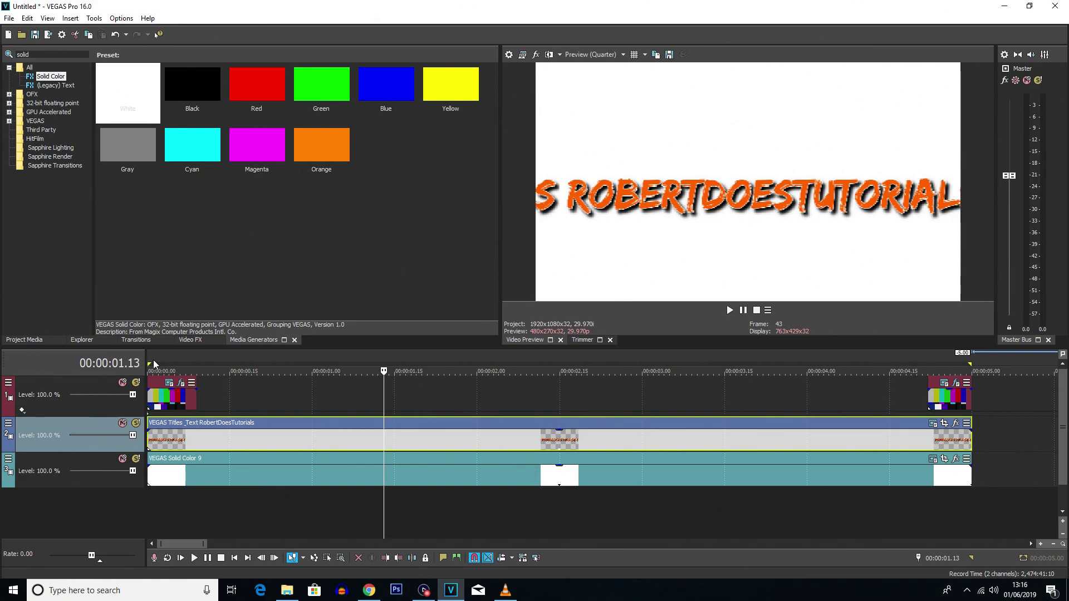
Step: Set the timeline selection from 00:00:00.00 to 00:00:05.00 so it covers the whole title
click(993, 369)
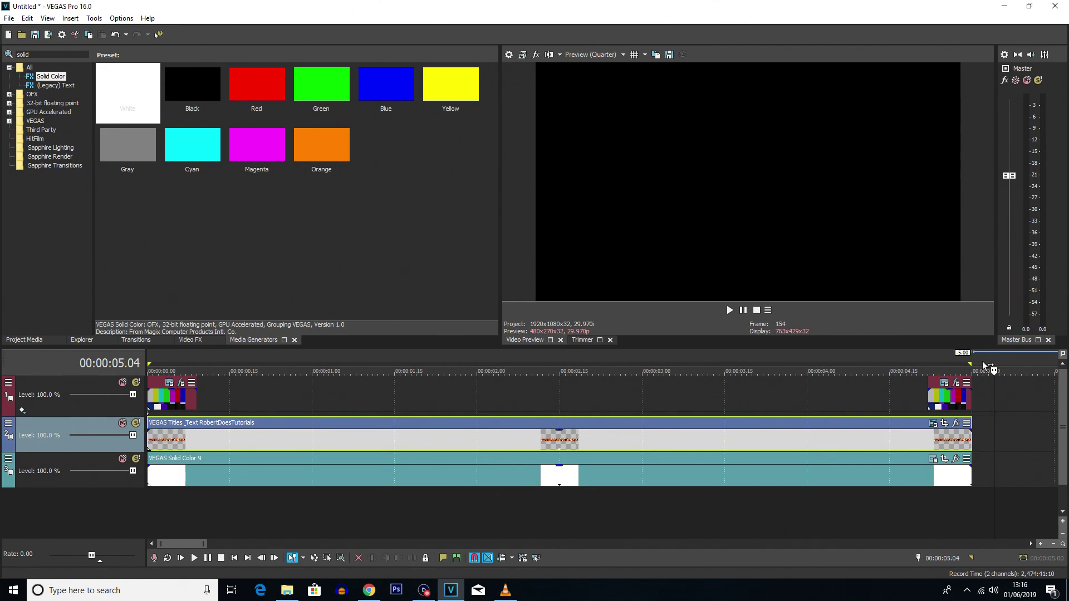
drag(983, 365, 971, 365)
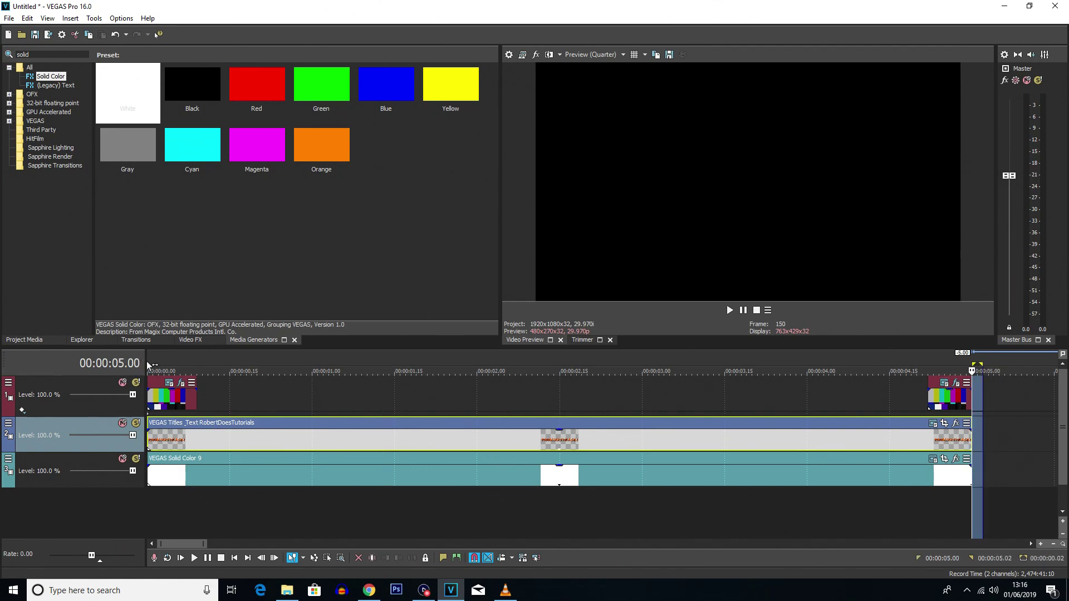
drag(149, 364, 973, 403)
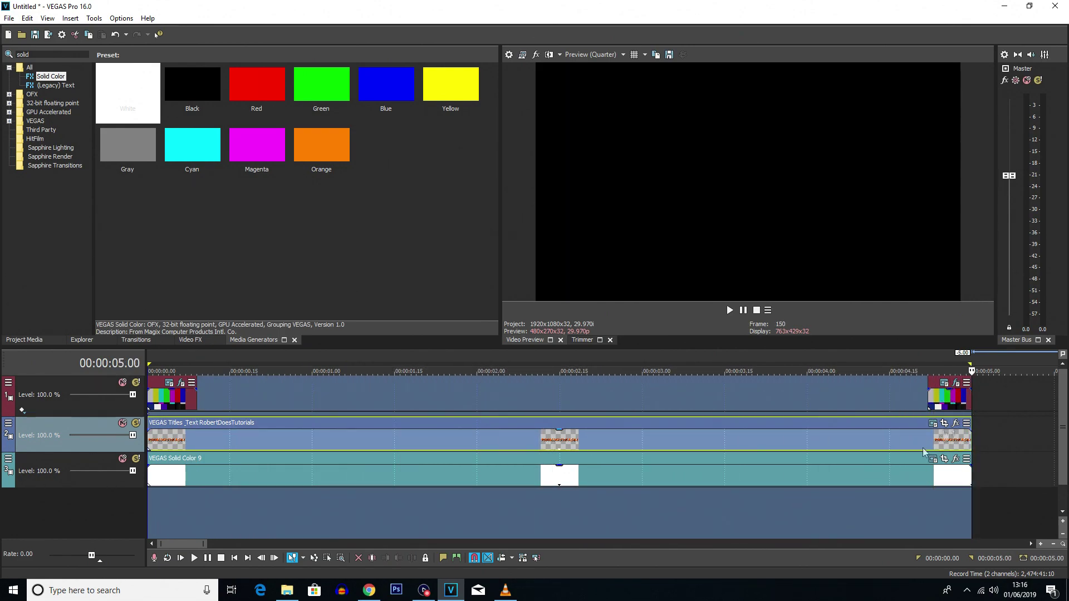
Step: Set up Render to New Track for the selection using Internet HD 1080p 59.94 fps (NVIDIA NVENC), saving in the intro tutorial's folder
right_click(531, 368)
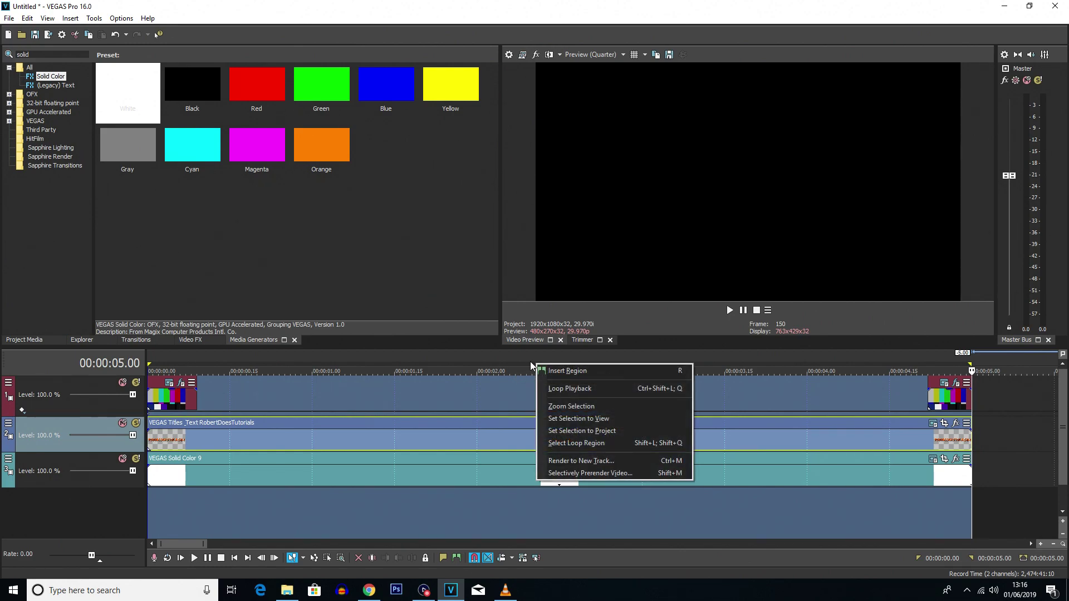
click(579, 460)
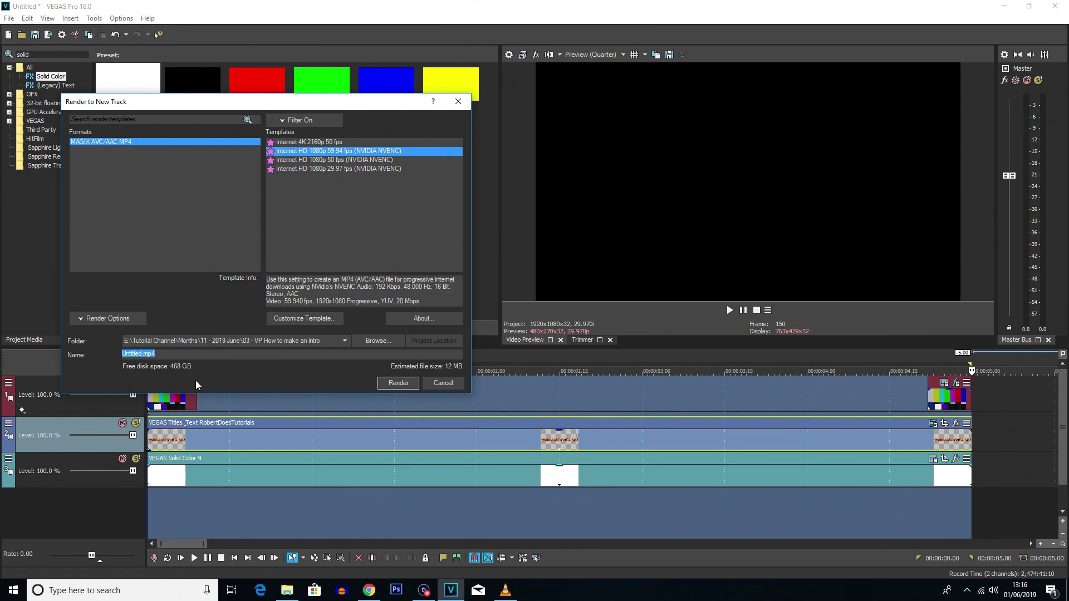
click(370, 341)
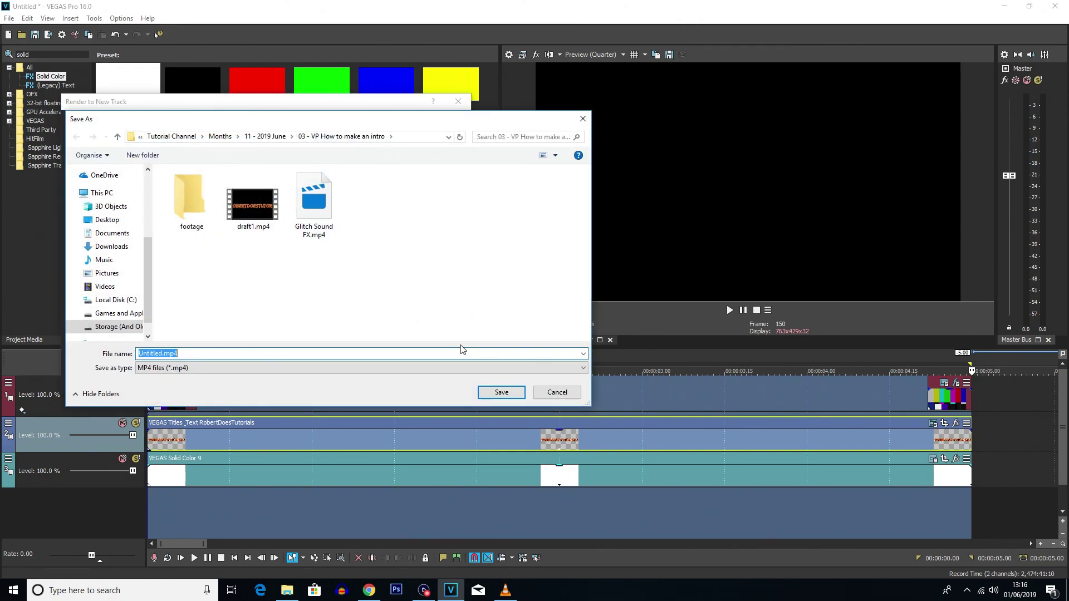
click(501, 391)
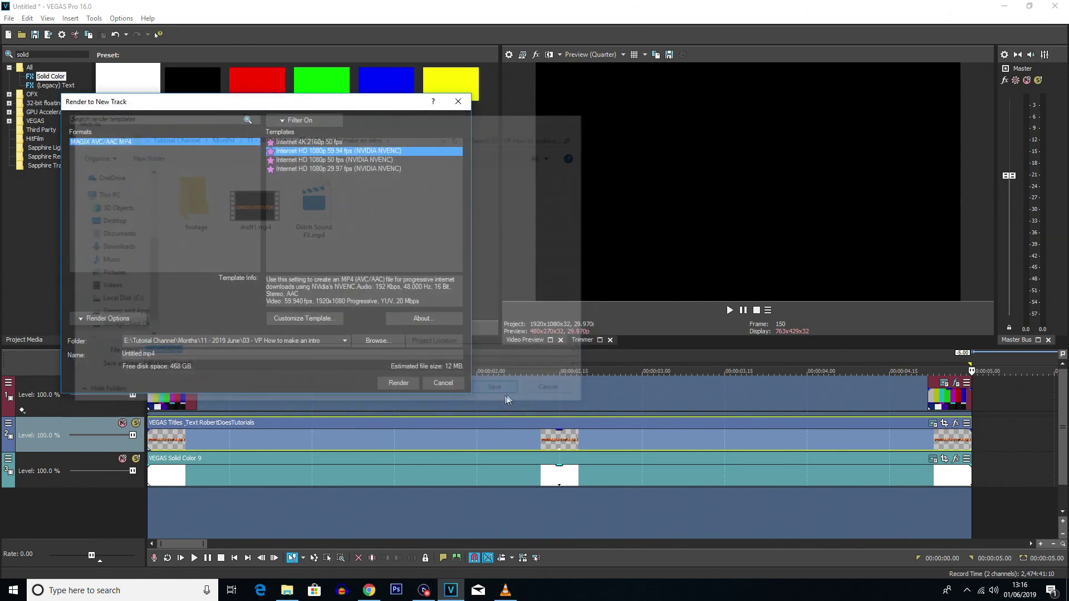
Step: Render the selection as draft1, allow overwriting the existing file, and match the project video settings to the rendered media
double_click(172, 354)
text(draft1)
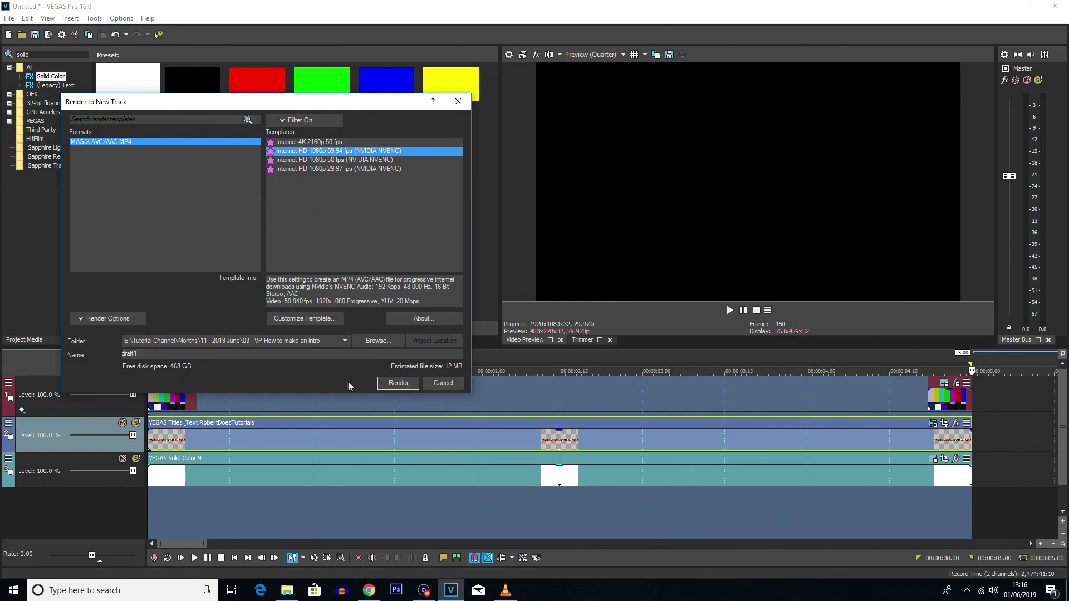
click(392, 383)
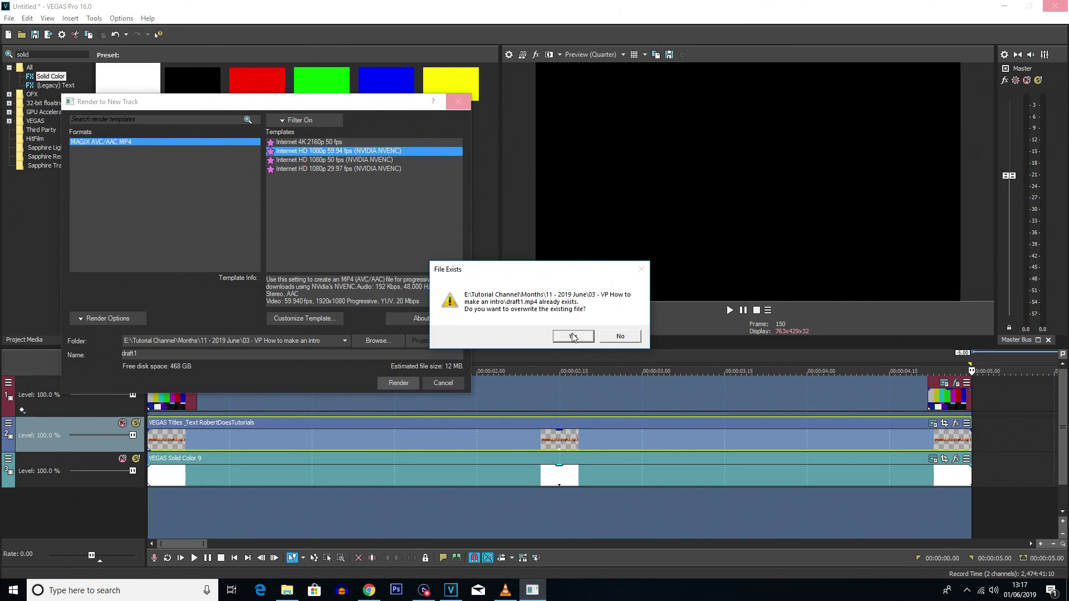
click(572, 338)
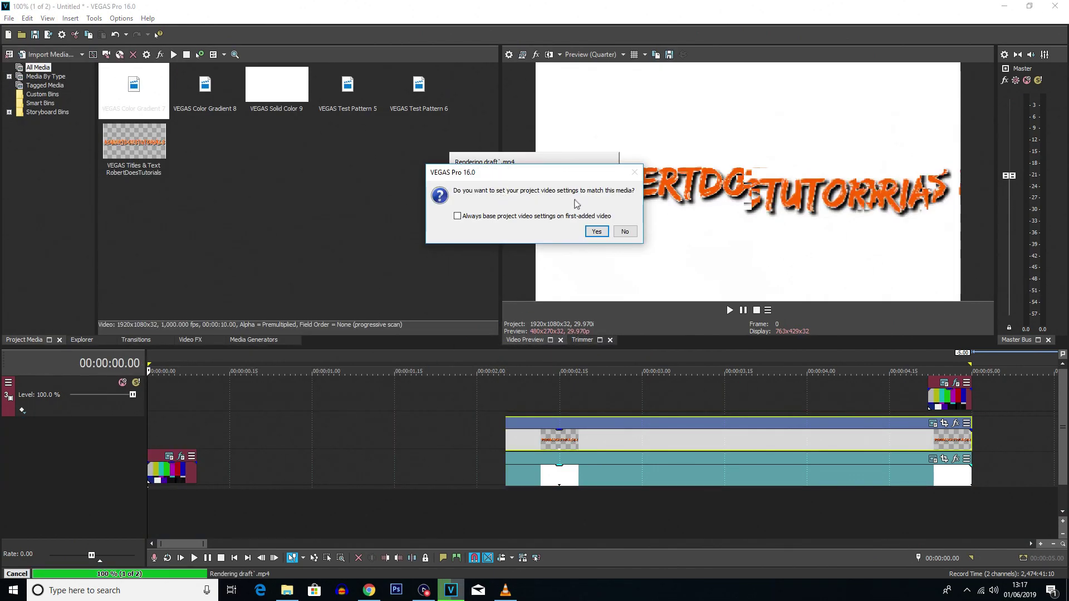
click(598, 233)
scroll(1052, 406, down, 2)
scroll(1052, 407, up, 2)
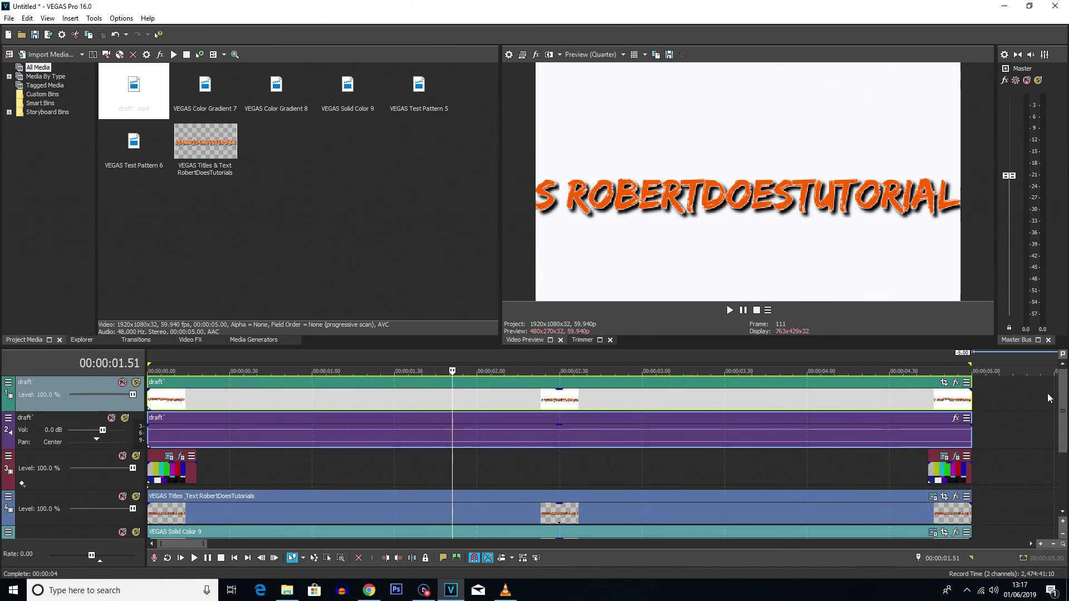
Step: Split the rendered draft clip at 00:00:00.18, where the opening test pattern glitch ends
click(148, 399)
click(166, 398)
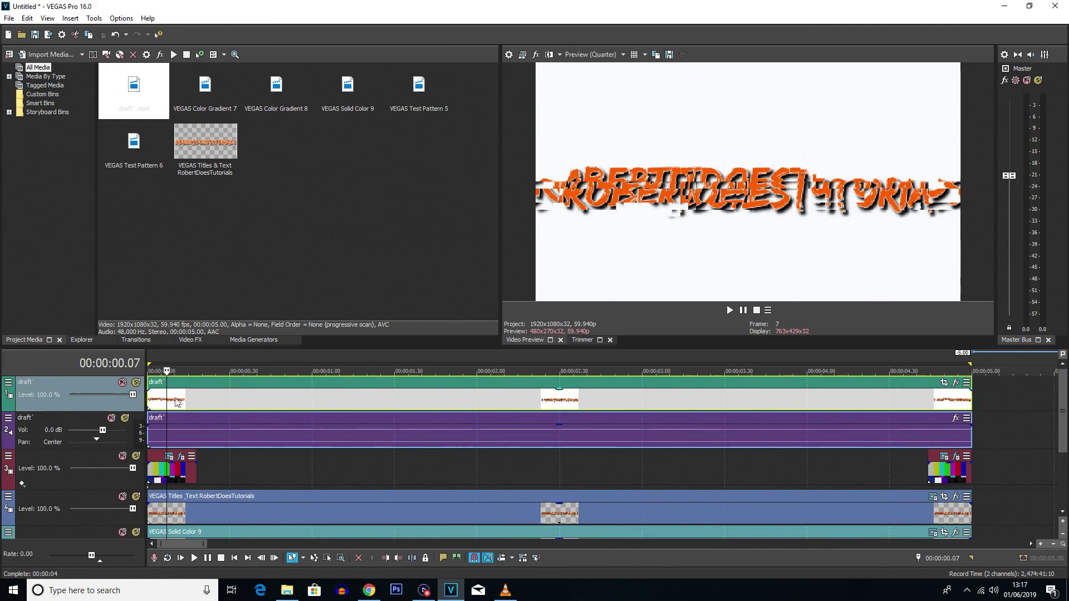
click(204, 403)
click(197, 403)
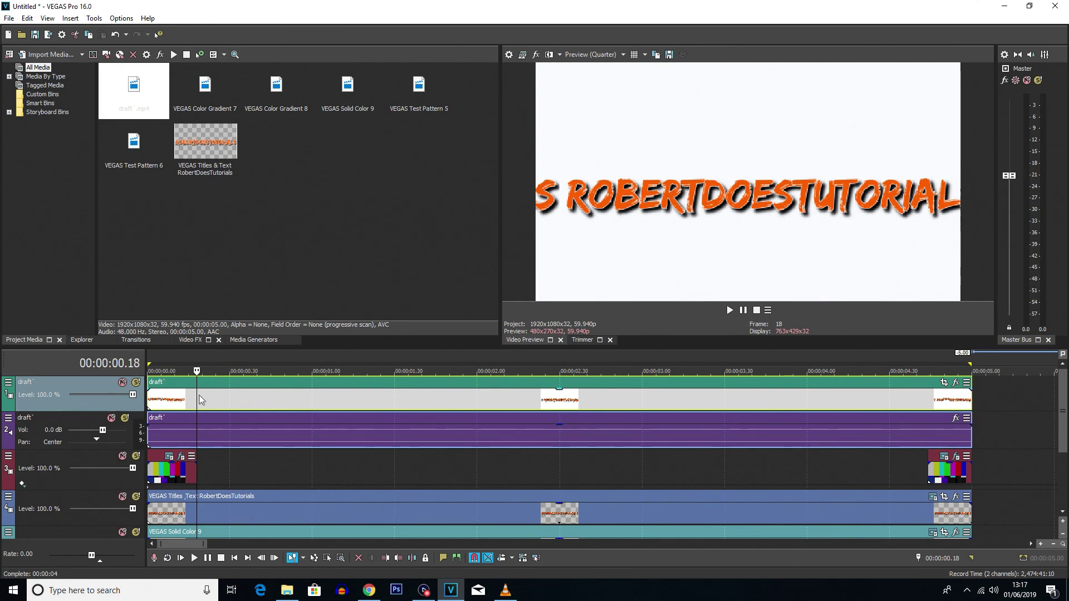
key(s)
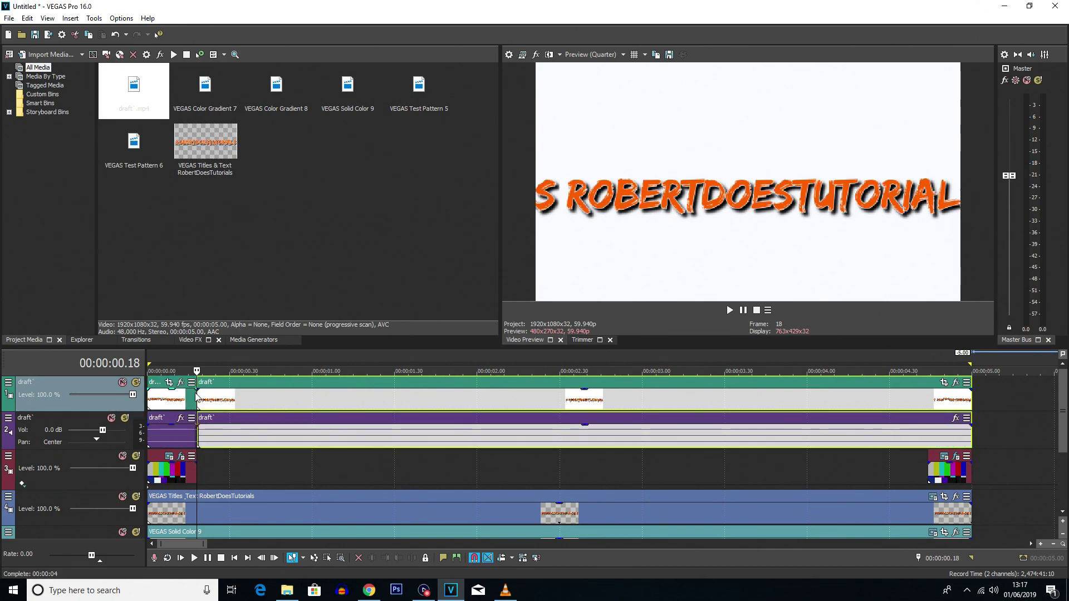
Step: Split the rendered draft clip at 00:00:04.44, where the closing glitch begins, and delete the middle section with its audio
click(927, 474)
click(900, 400)
key(s)
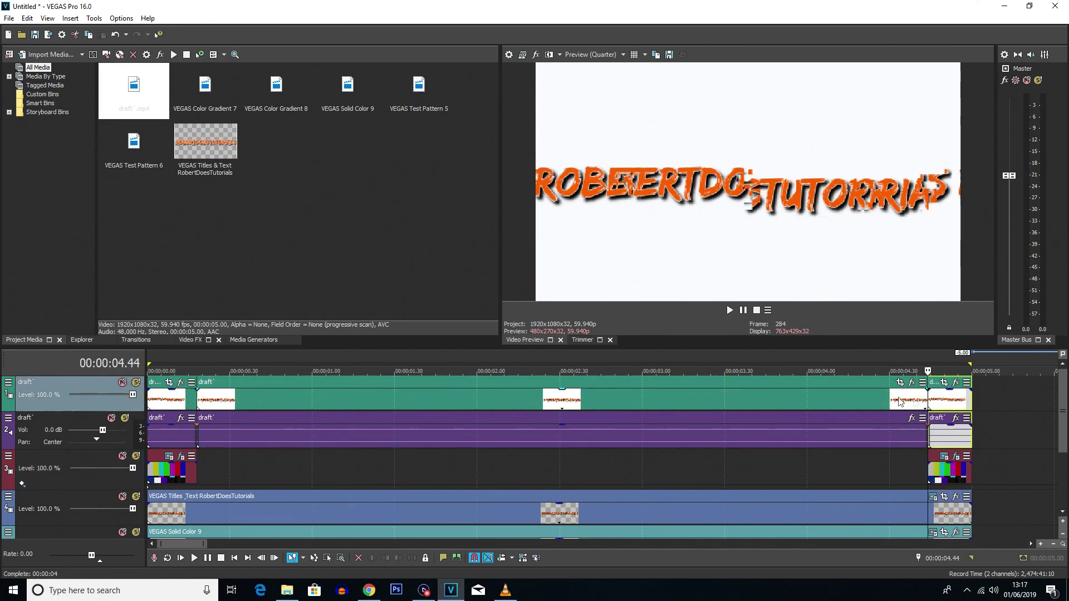
click(837, 401)
key(Delete)
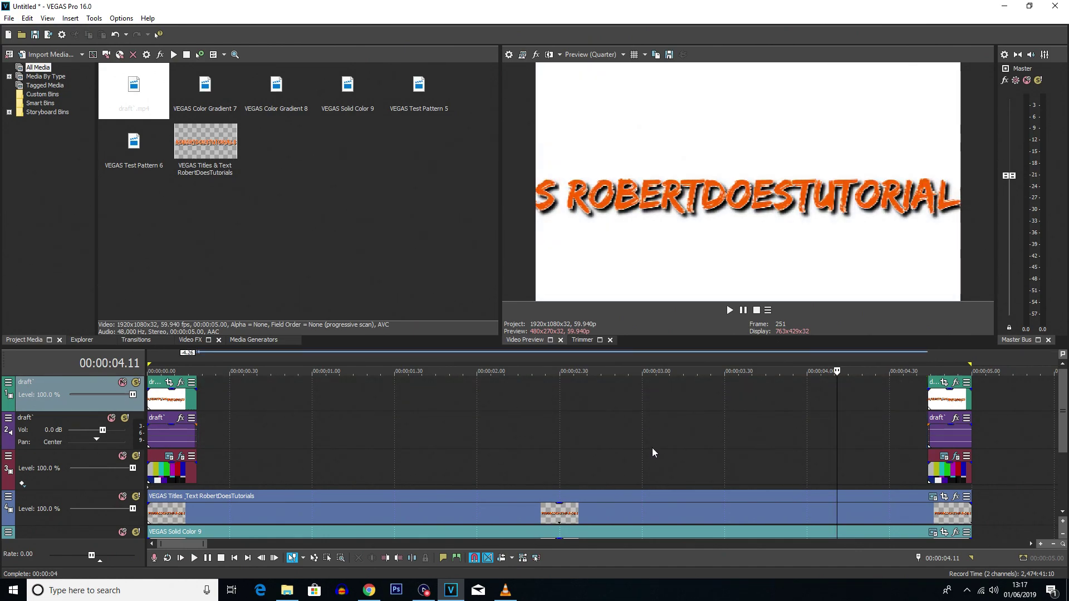
Step: Delete the track holding the two test pattern events beneath the rendered draft clips
click(164, 410)
click(174, 402)
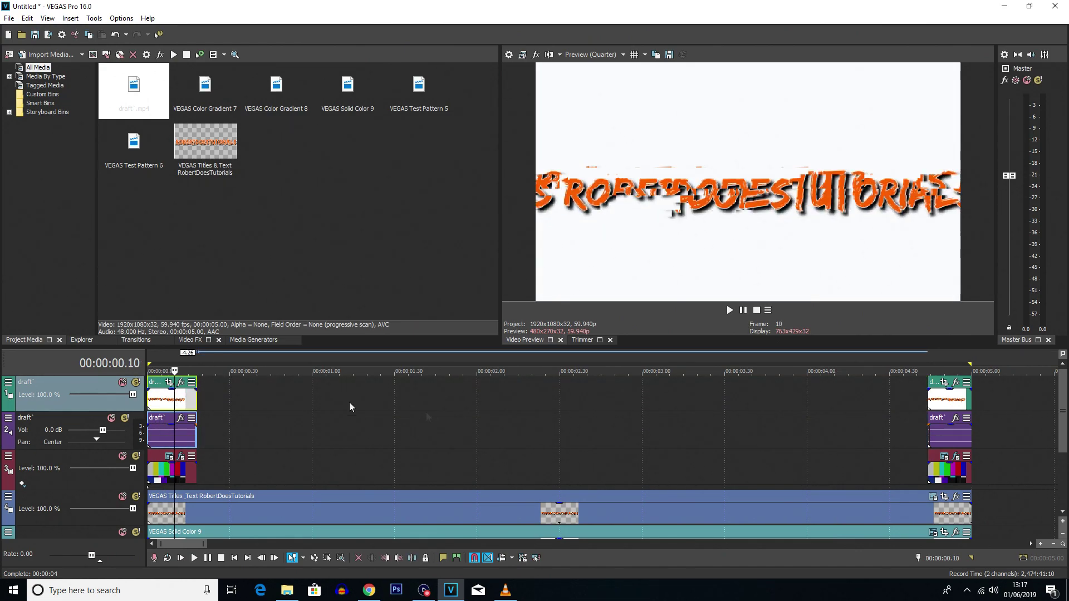
click(945, 408)
click(953, 477)
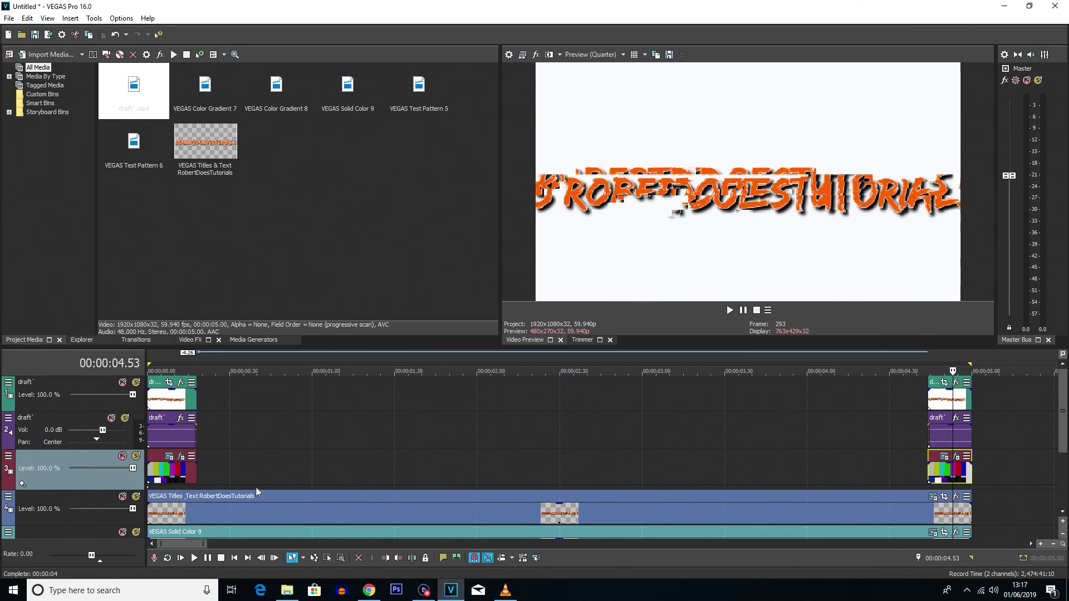
click(168, 478)
key(ctrl+z)
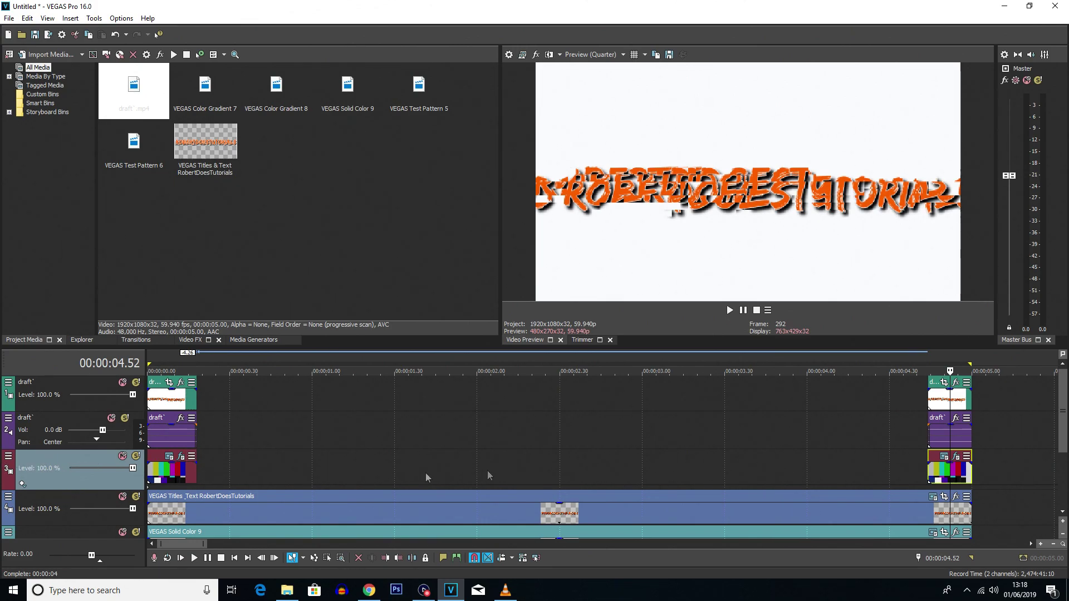
right_click(38, 458)
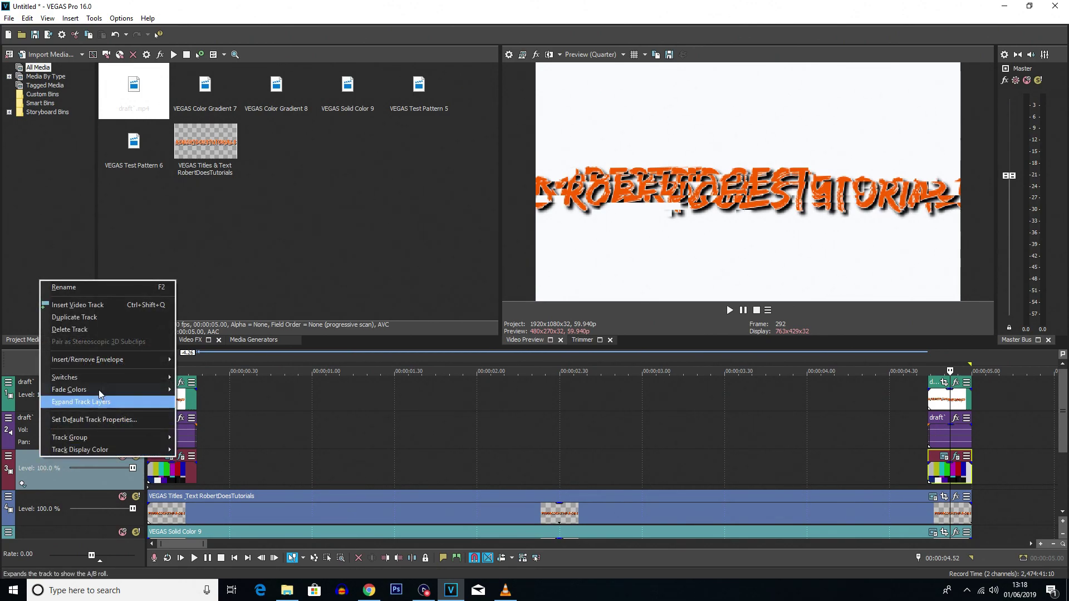
click(96, 328)
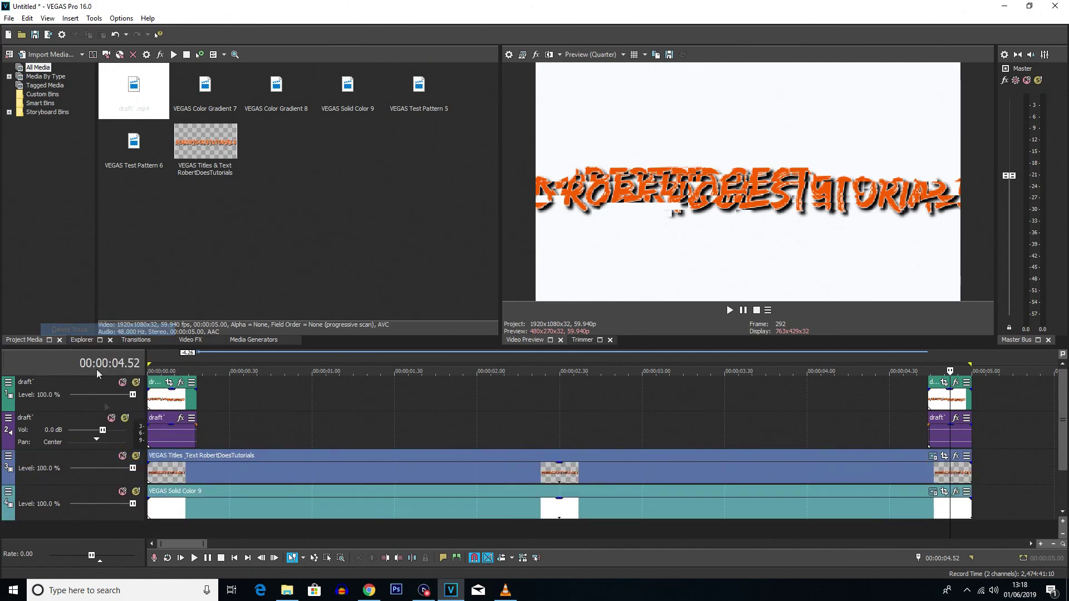
Step: Play the intro to check the opening glitch and the plain title between the two rendered glitch clips
click(155, 437)
key(space)
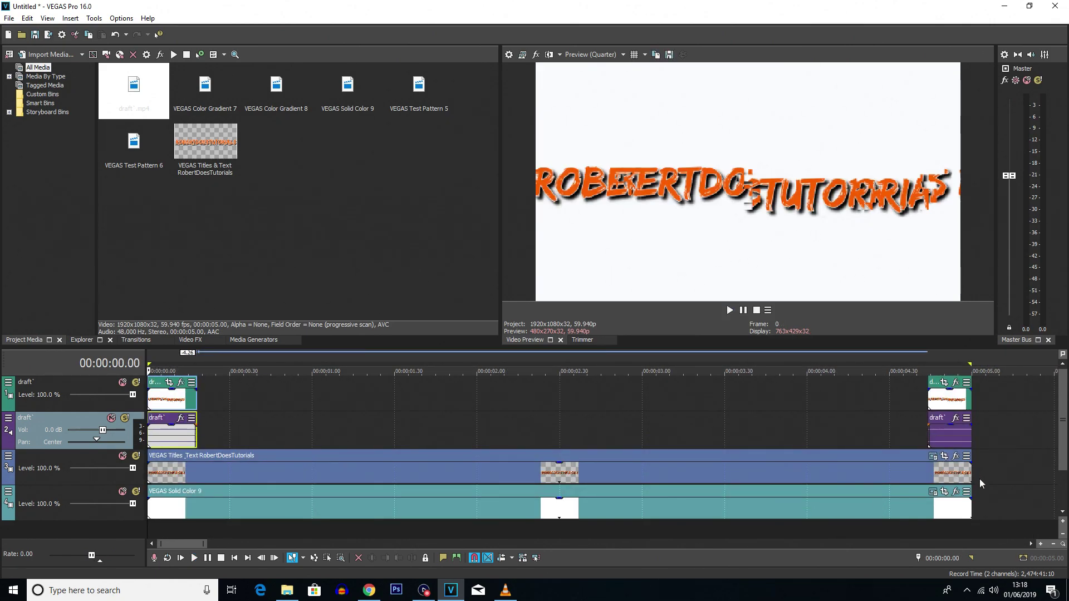
click(774, 397)
click(325, 398)
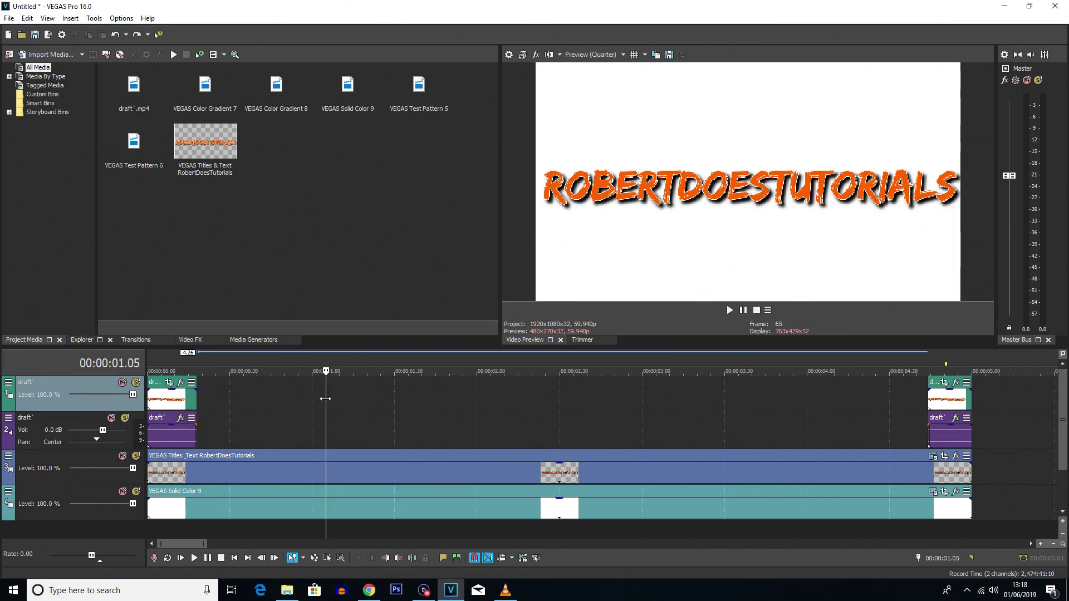
click(700, 413)
click(383, 421)
key(space)
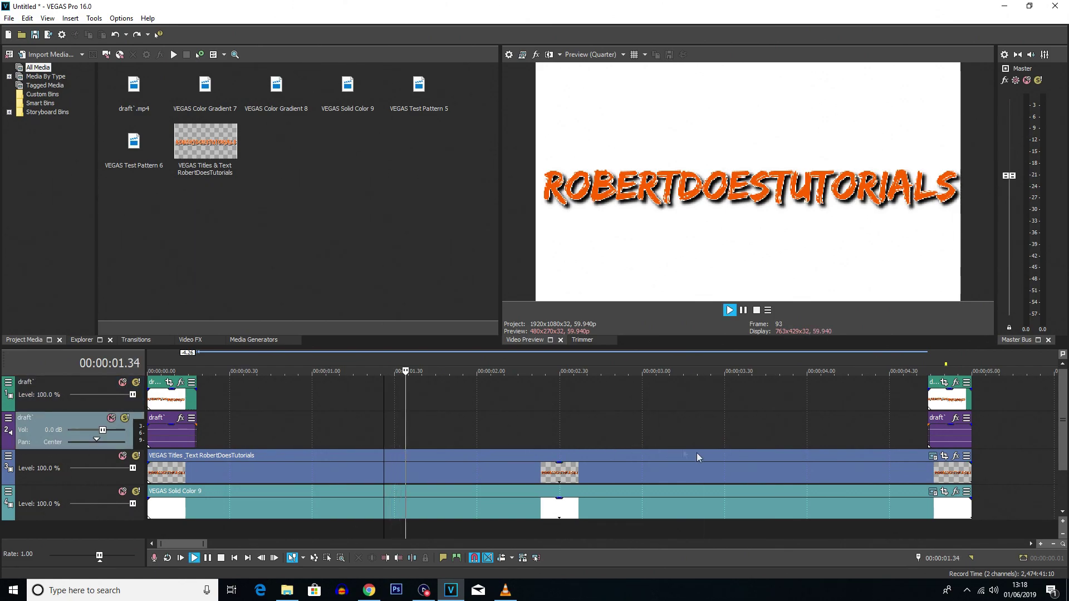
key(space)
Step: Trim the title and white background to end just past 00:00:03.30, move the closing glitch clips to that end, and preview them
drag(969, 470, 727, 470)
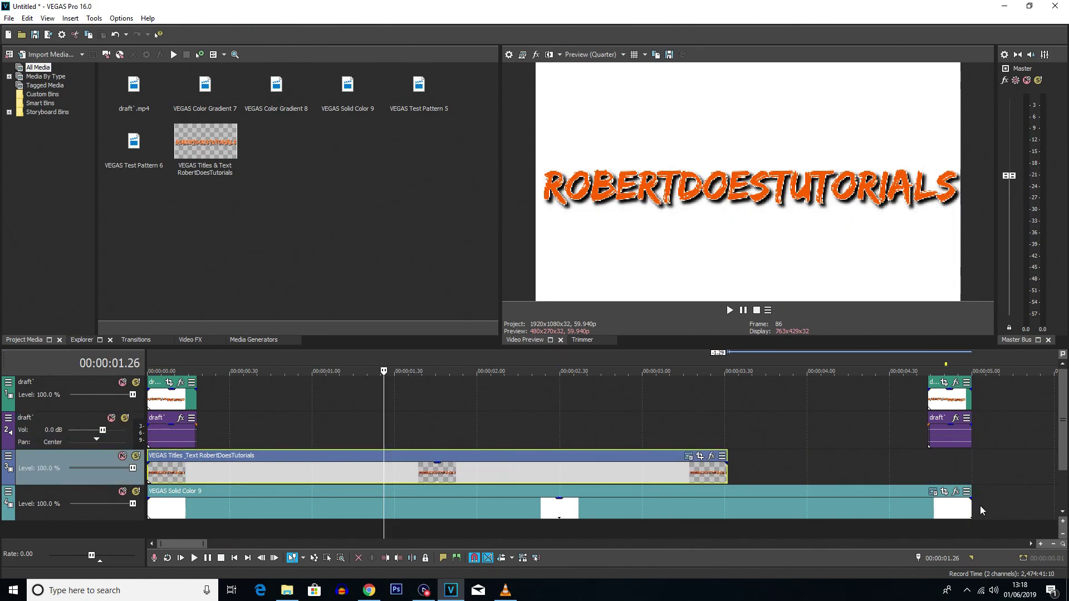
drag(970, 507, 727, 506)
drag(954, 418, 706, 401)
click(699, 404)
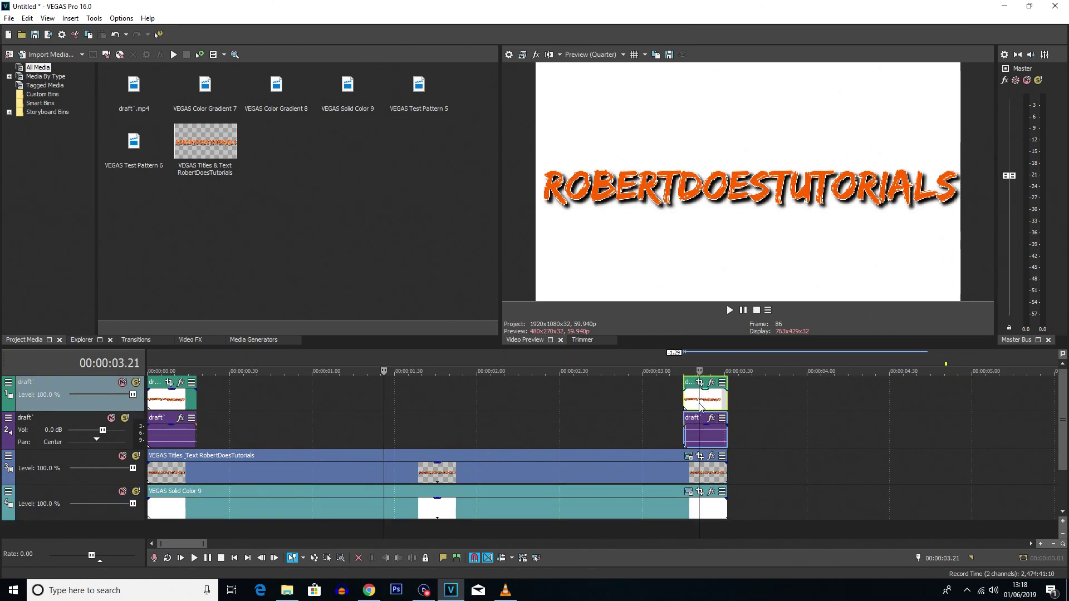
click(667, 416)
key(space)
key(space)
Step: Try moving the closing glitch clips near the middle of the title and preview the result
drag(717, 429, 465, 426)
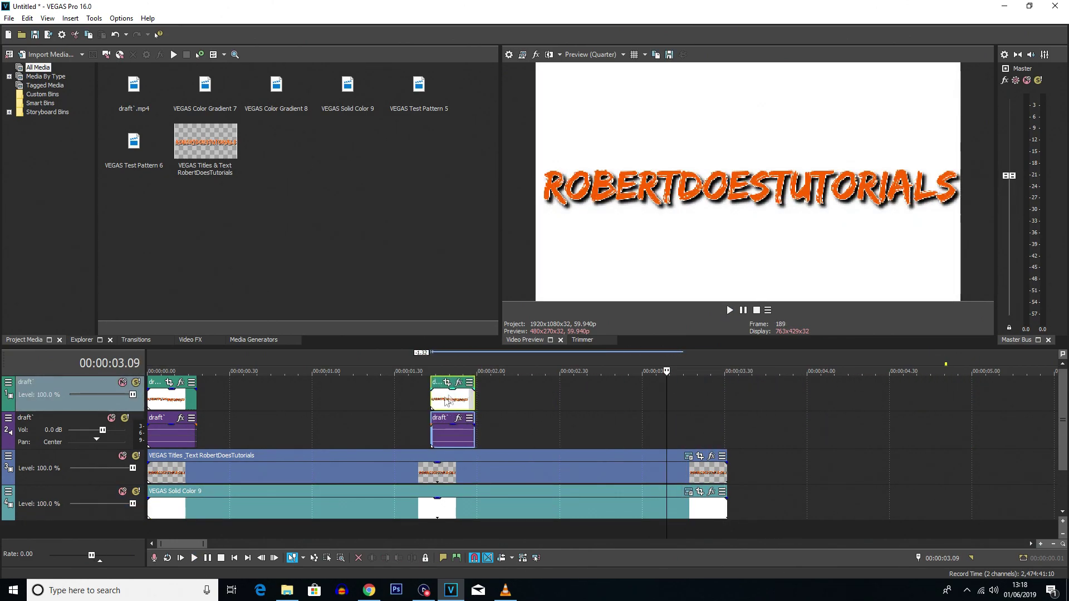
click(386, 414)
key(space)
key(space)
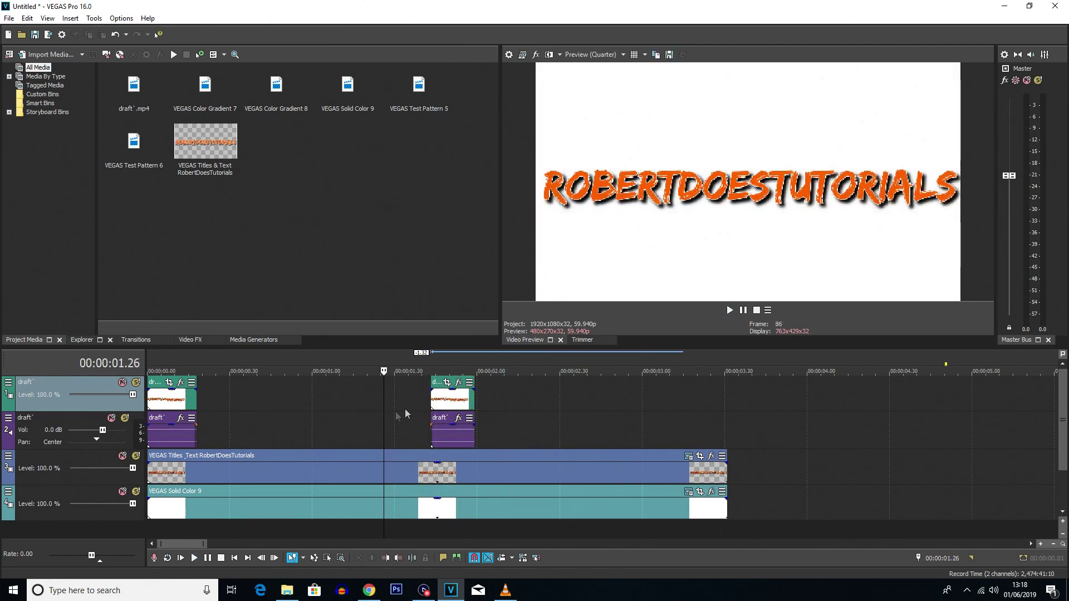
Step: Copy the glitch clip from the middle of the title and paste it at 00:00:02.20 and near 00:00:03.00
click(455, 407)
key(ctrl+c)
click(534, 401)
key(ctrl+v)
click(658, 401)
key(ctrl+v)
Step: Shorten the first middle glitch clip by 10 frames from its end and play back the repeated glitches
click(366, 411)
key(space)
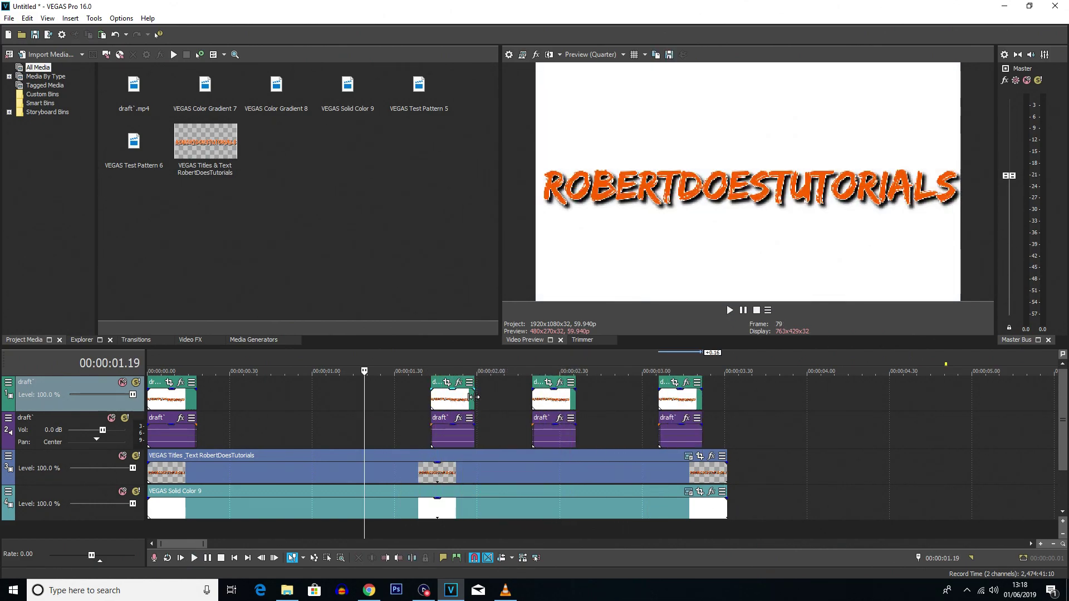
drag(473, 412, 446, 413)
key(space)
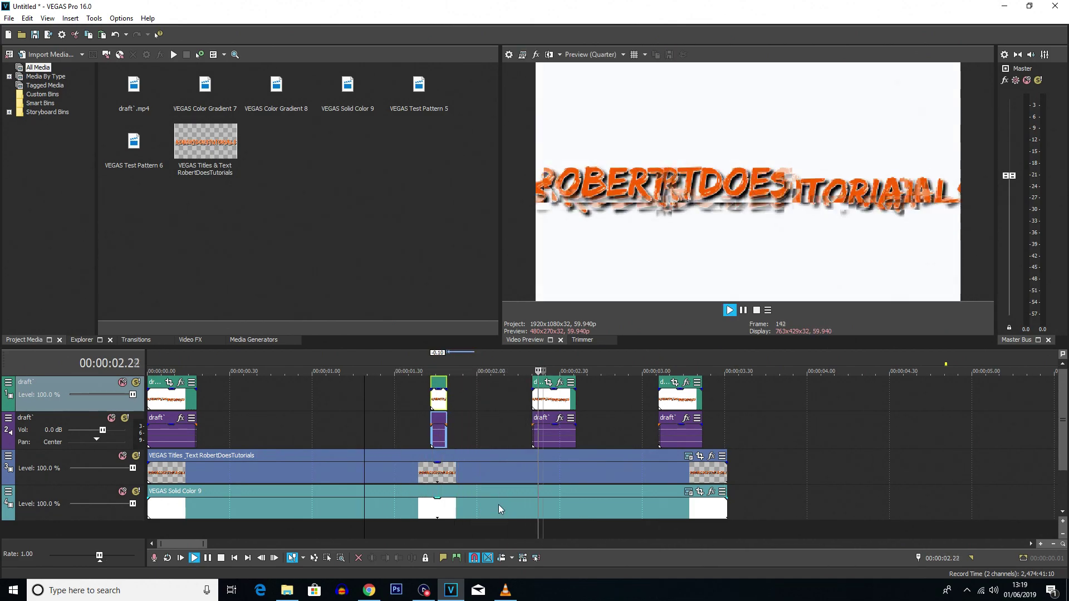
key(space)
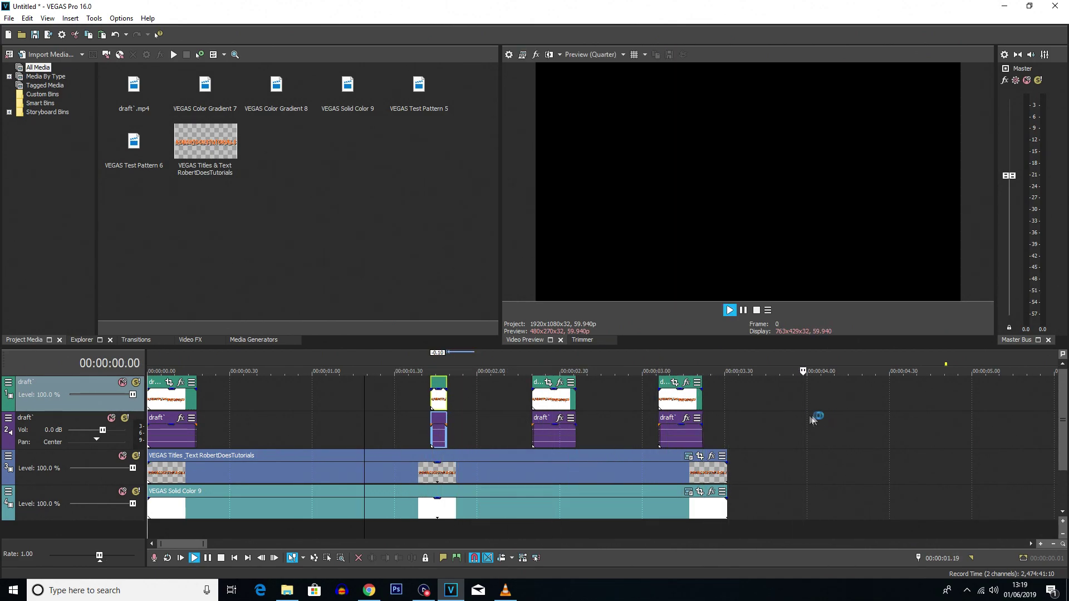
Step: Undo the trim, the pasted glitch copies and the move so the closing glitch sits at the title's end
key(ctrl+z)
key(ctrl+z)
key(ctrl+z)
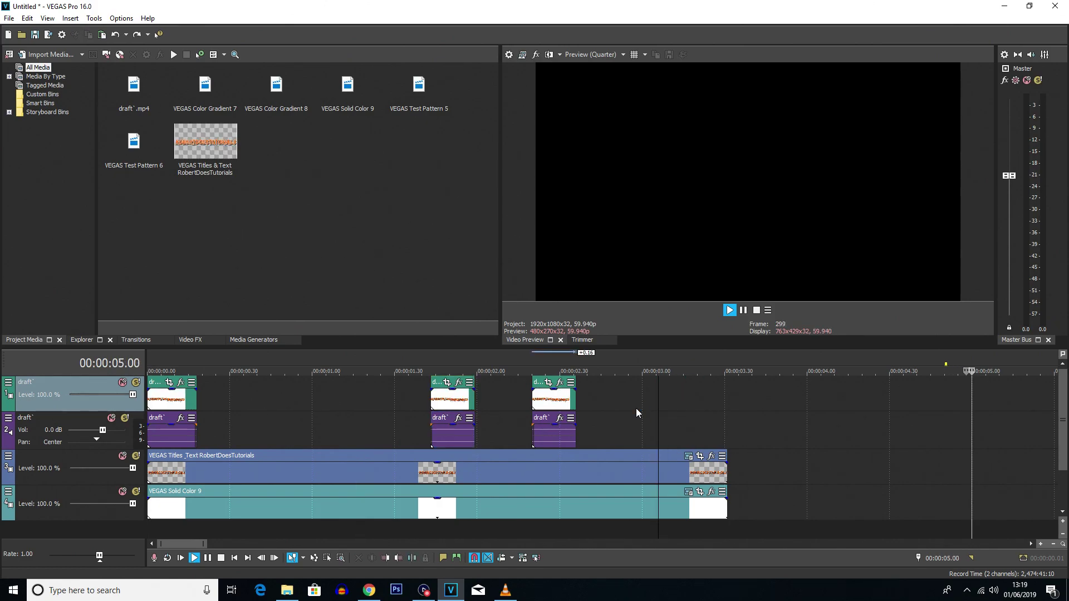
key(space)
key(ctrl+z)
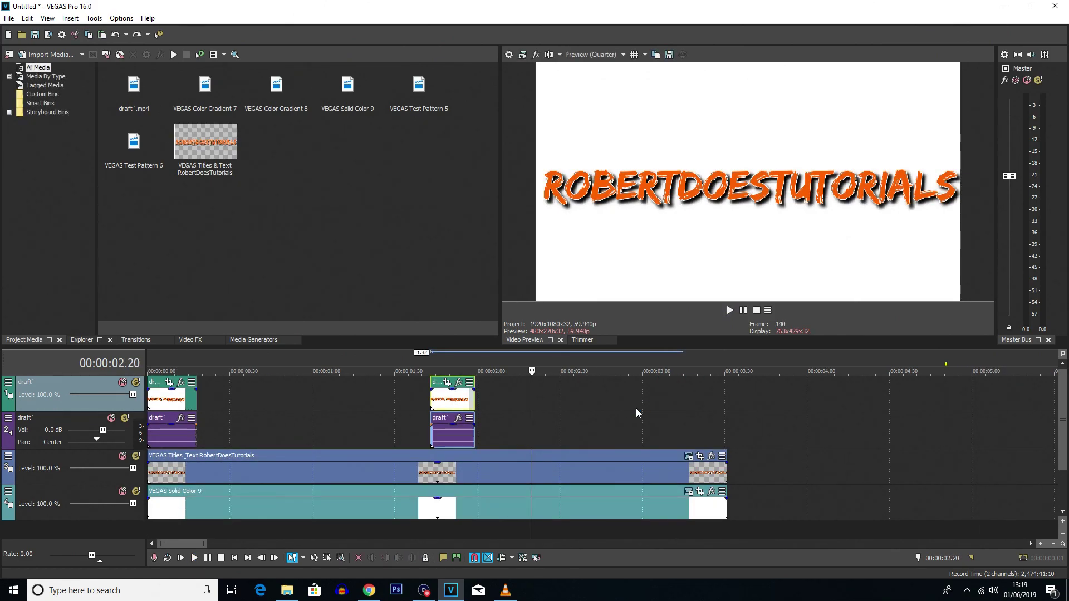
key(ctrl+z)
Step: Play the timeline from 00:00:02.36 to check the title leading into the closing glitch
key(space)
key(space)
click(575, 392)
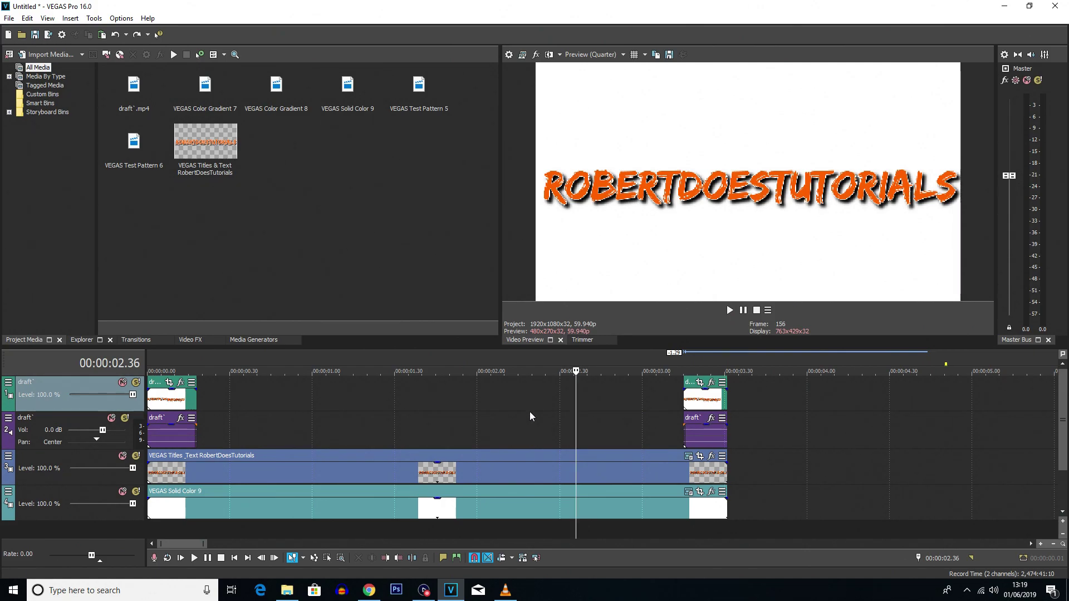
key(space)
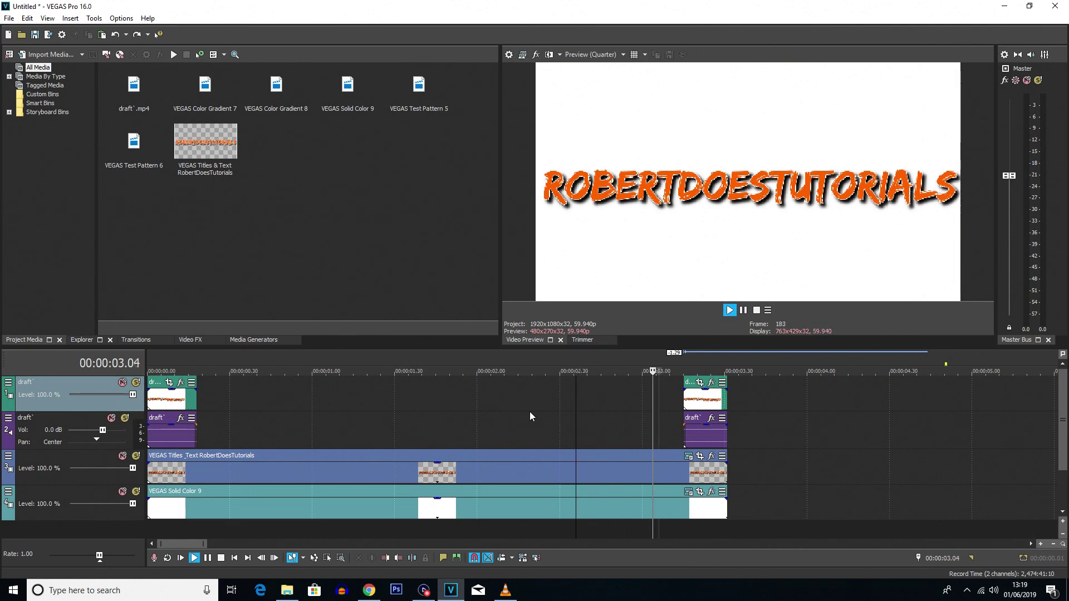
key(space)
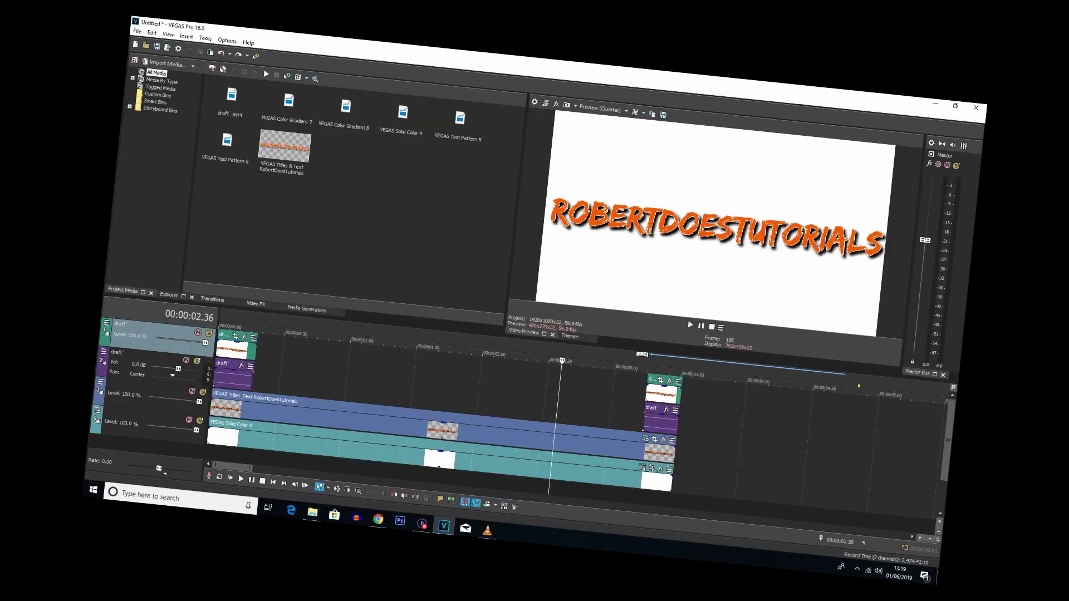
Step: Switch to the browser and download Glitch Sound FX.mp4 from the MEGA page
key(alt+Tab)
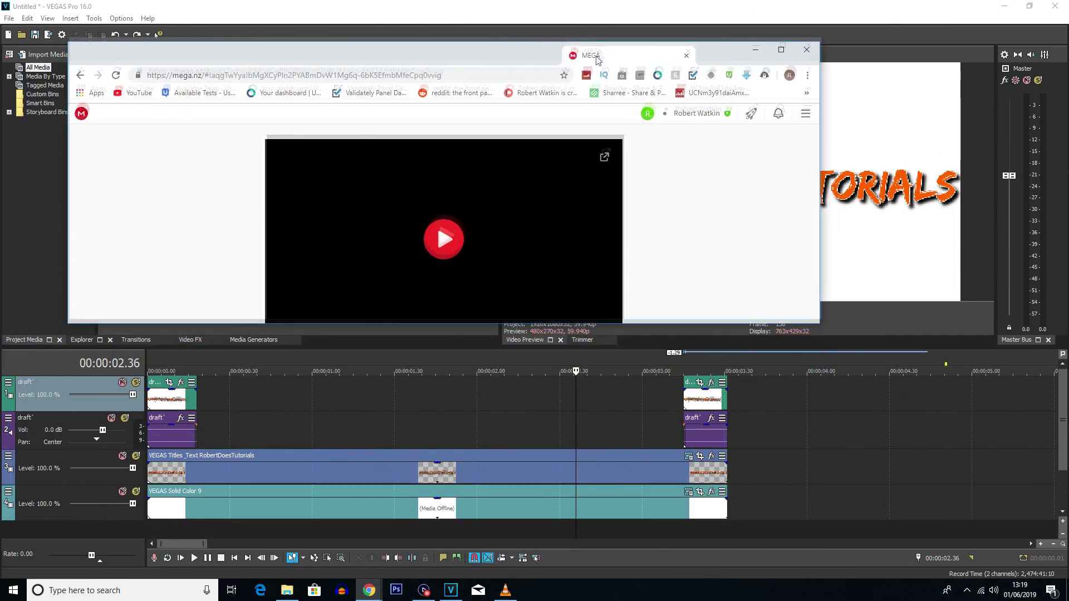
drag(577, 28, 576, 4)
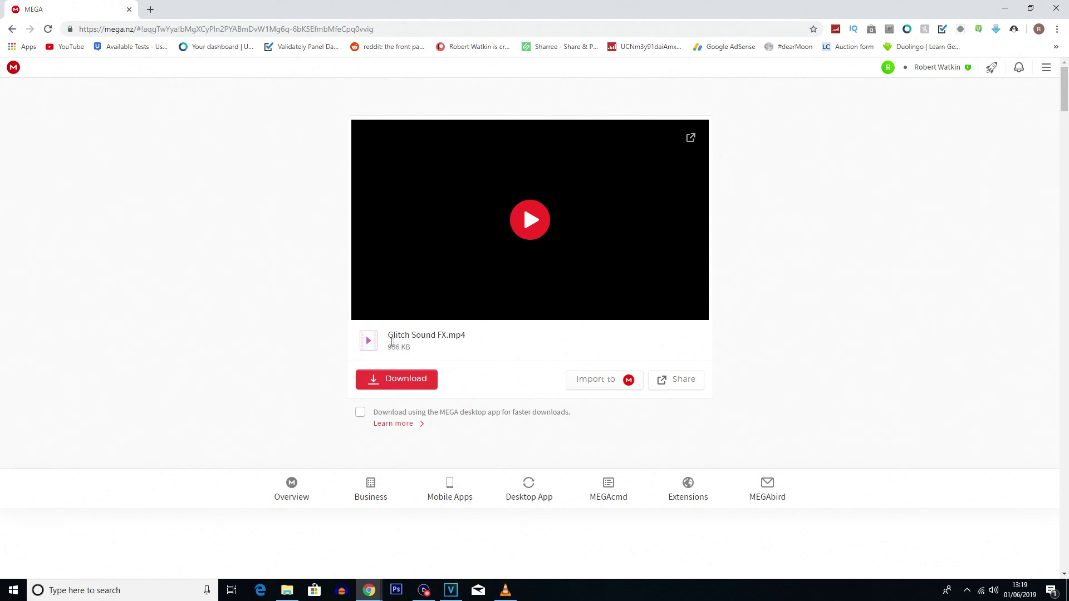
click(417, 383)
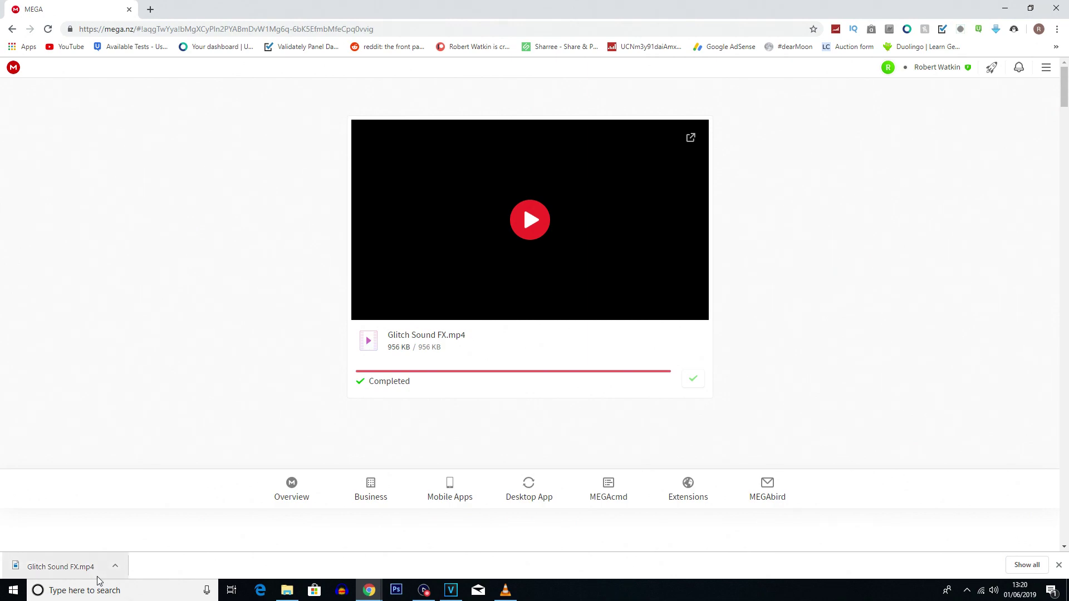
Step: Switch back to VEGAS Pro, import Glitch Sound FX.mp4 into the project media and place it on a new audio track at the timeline's start
mouse_move(425, 6)
mouse_down()
mouse_move(410, 10)
mouse_move(436, 4)
mouse_up()
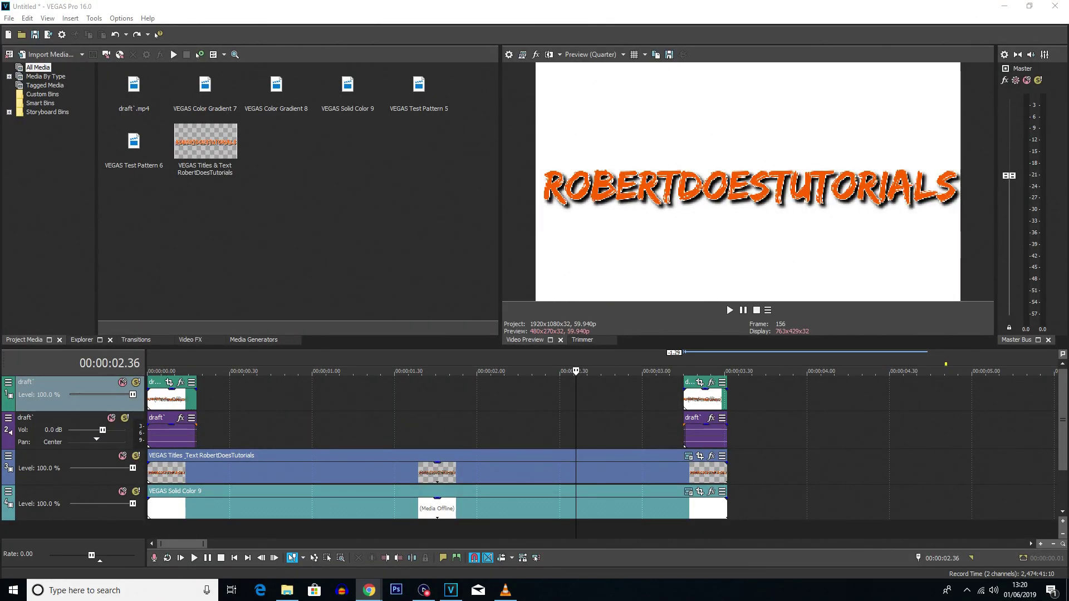
drag(347, 229, 339, 239)
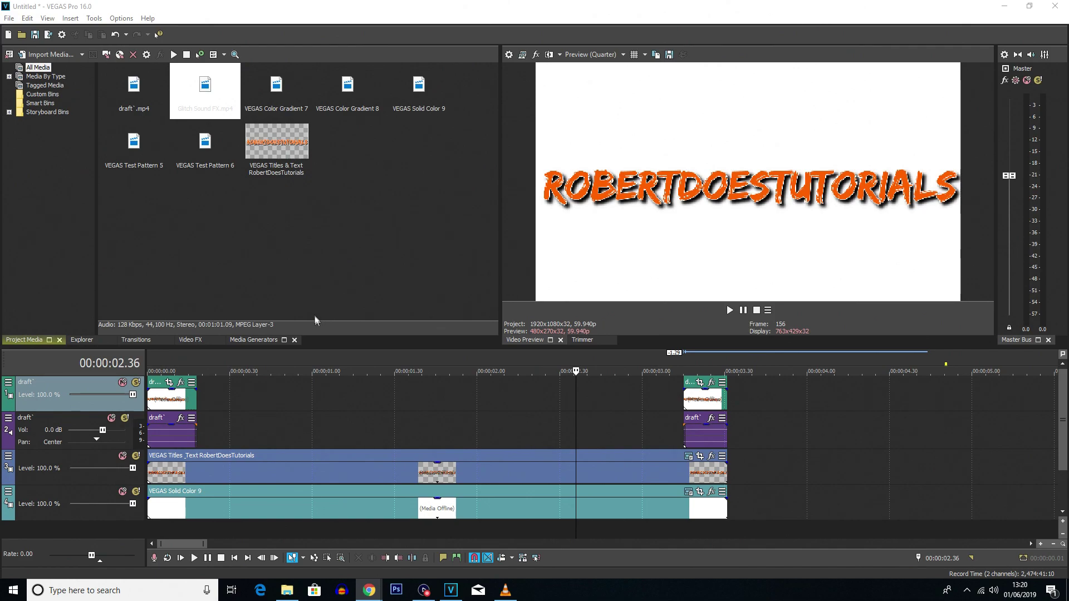
drag(199, 84, 196, 108)
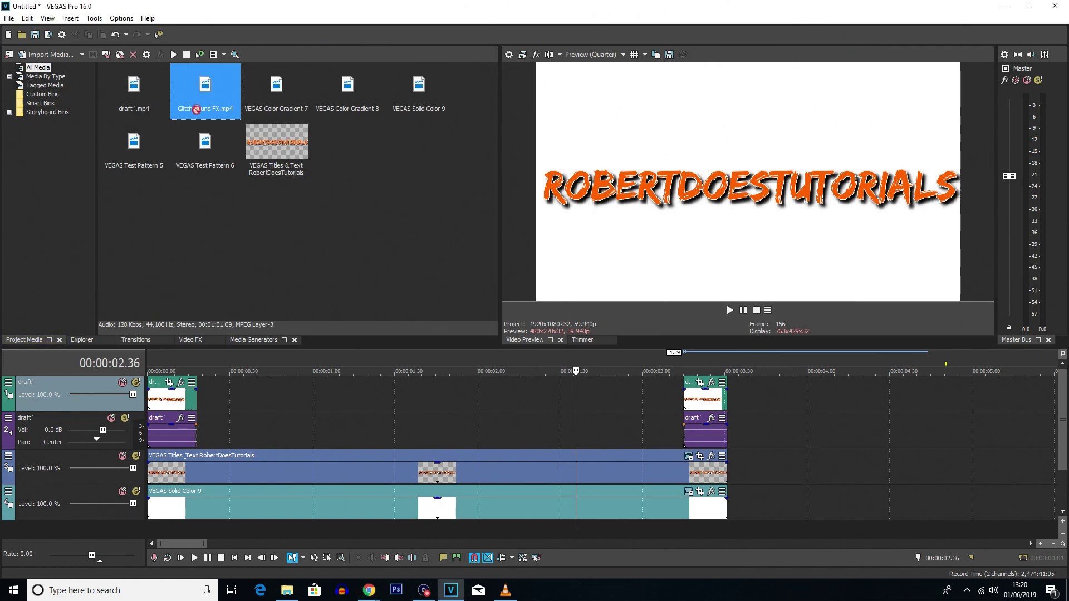
drag(198, 297, 149, 528)
Step: Examine the Glitch Sound FX waveform along the timeline for separate glitch sounds
click(186, 503)
scroll(184, 503, down, 5)
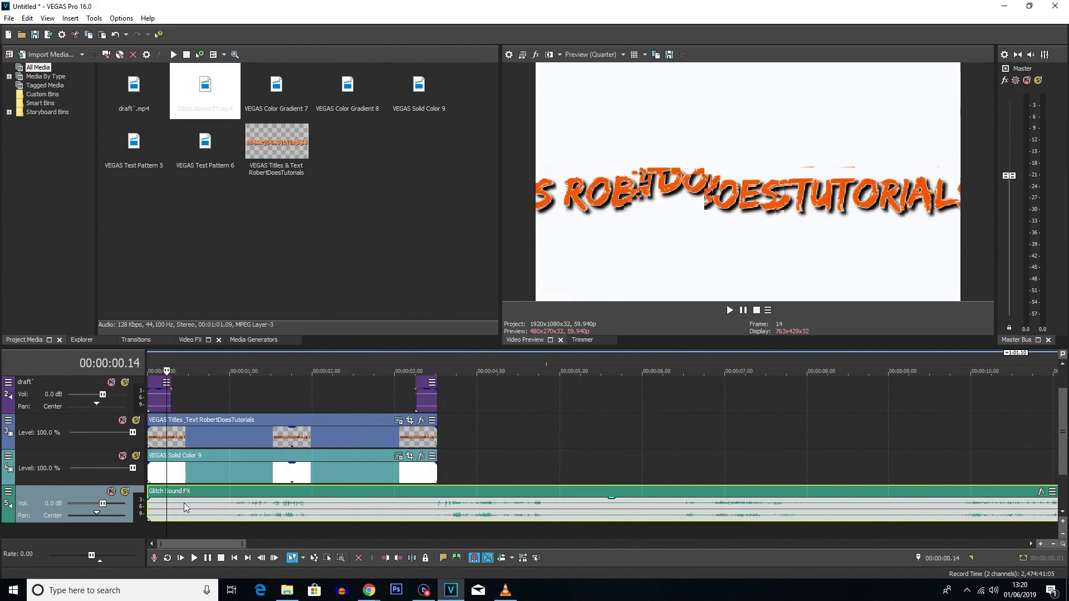
scroll(187, 509, down, 2)
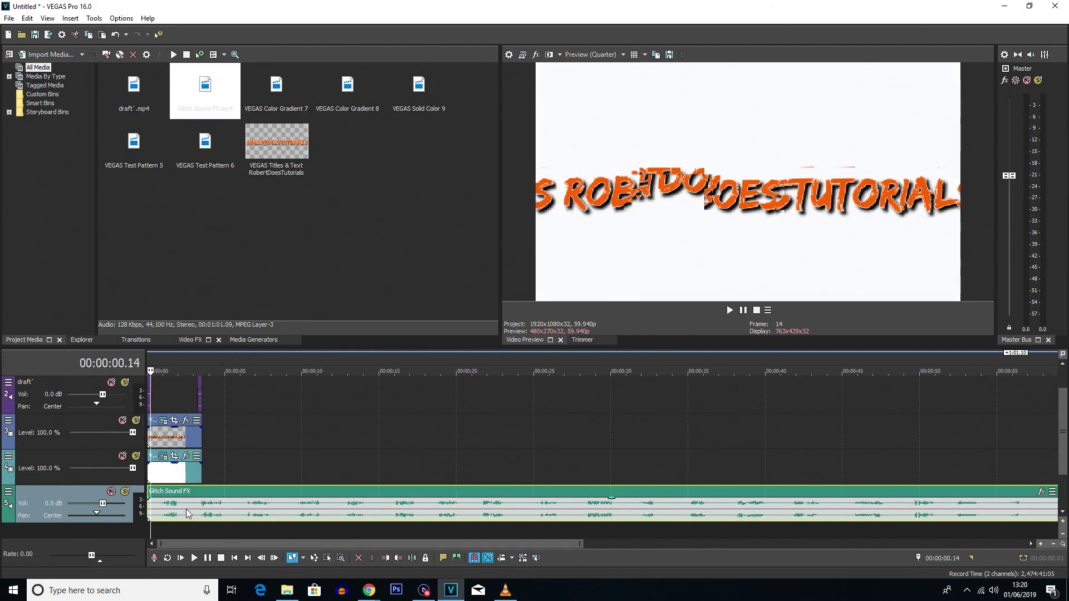
scroll(195, 510, up, 5)
click(213, 507)
click(255, 509)
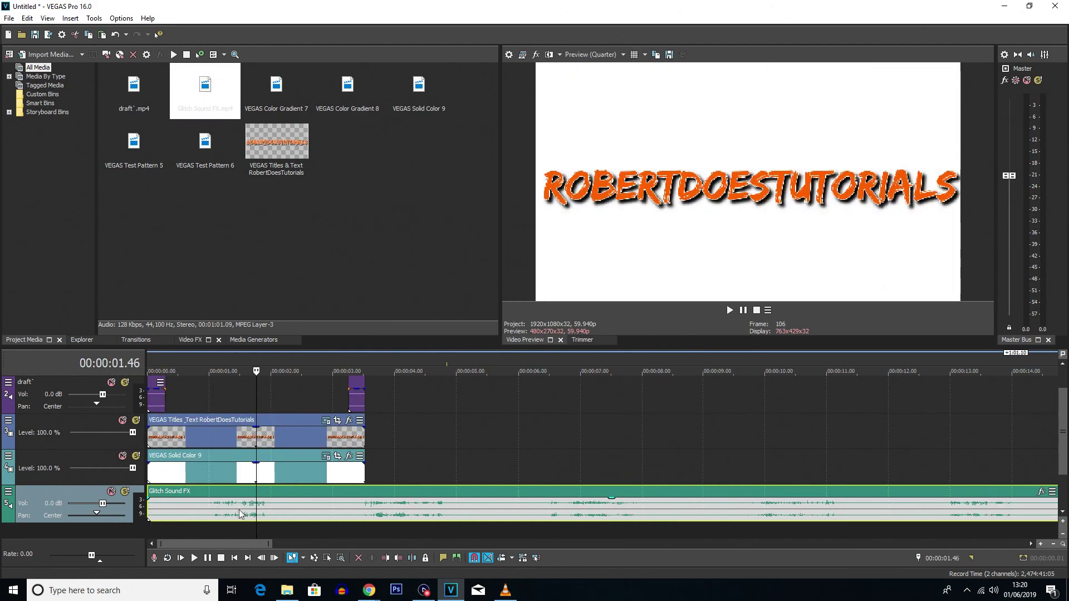
click(238, 510)
click(260, 509)
click(408, 509)
click(382, 510)
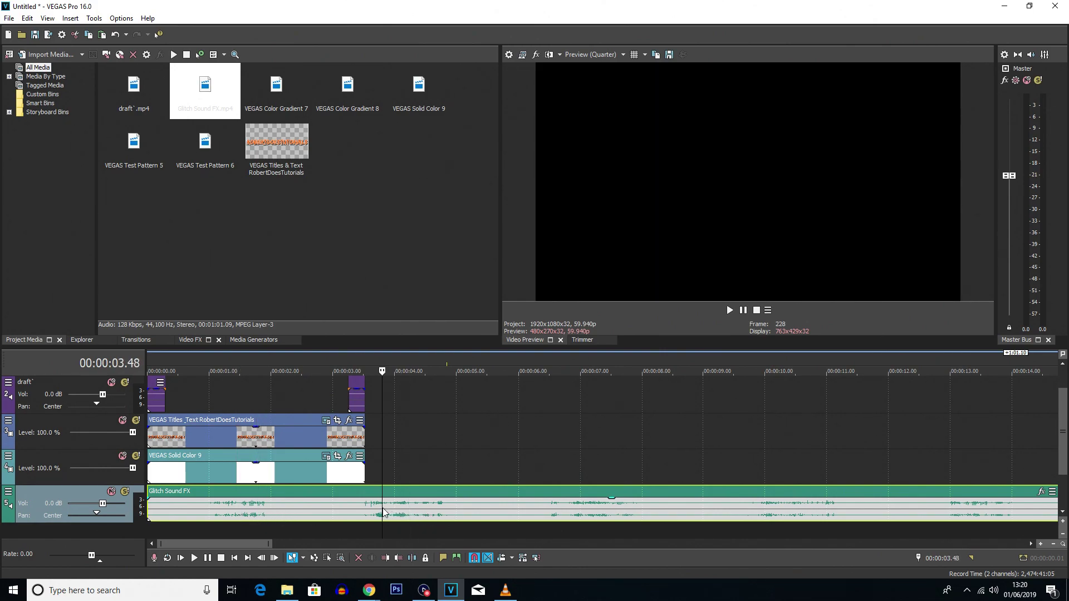
click(572, 517)
click(764, 517)
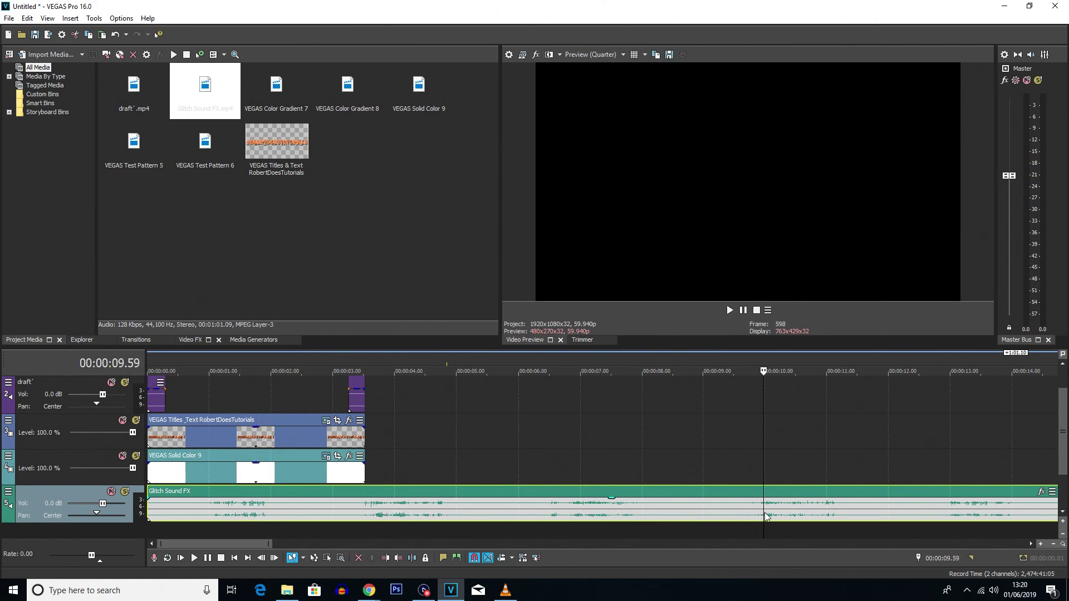
scroll(622, 532, down, 2)
click(556, 513)
click(640, 509)
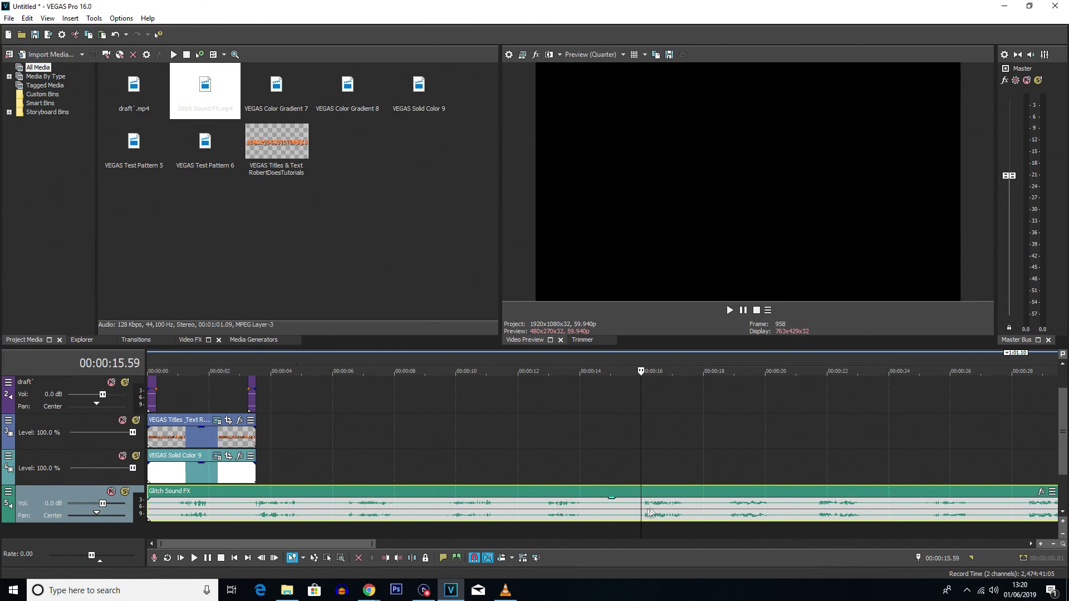
click(733, 521)
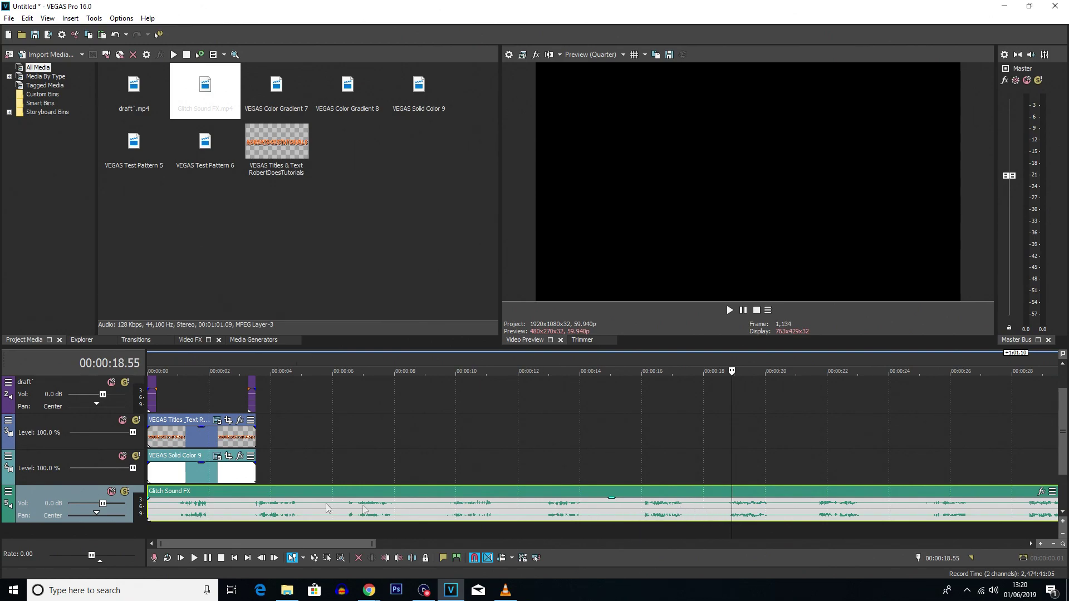
Step: Play the Glitch Sound FX from several points up to 00:00:13.26 to audition the different glitch sounds
click(166, 513)
key(space)
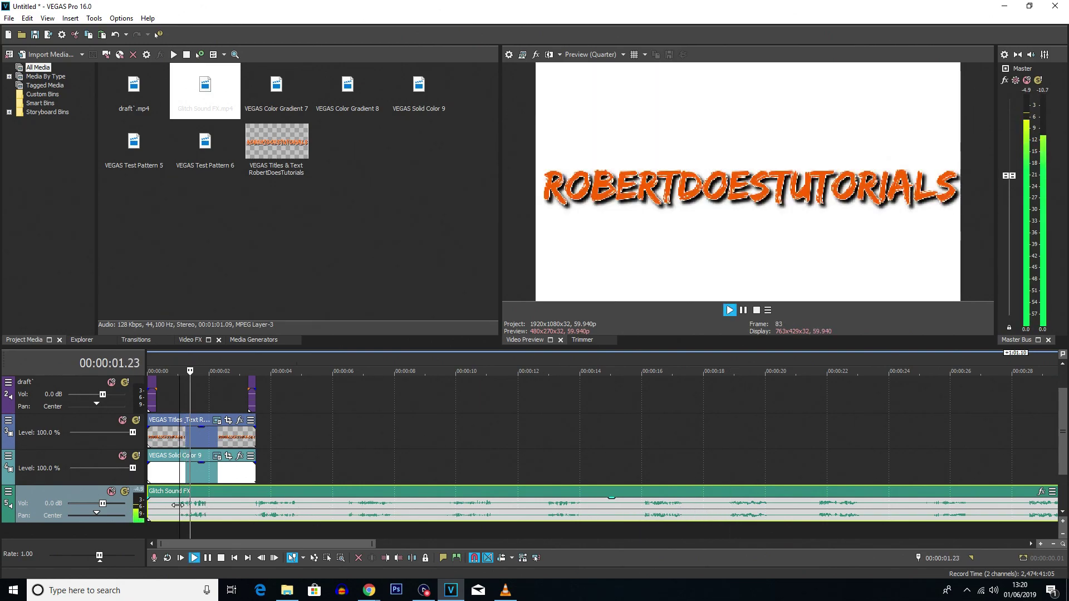
click(263, 514)
key(space)
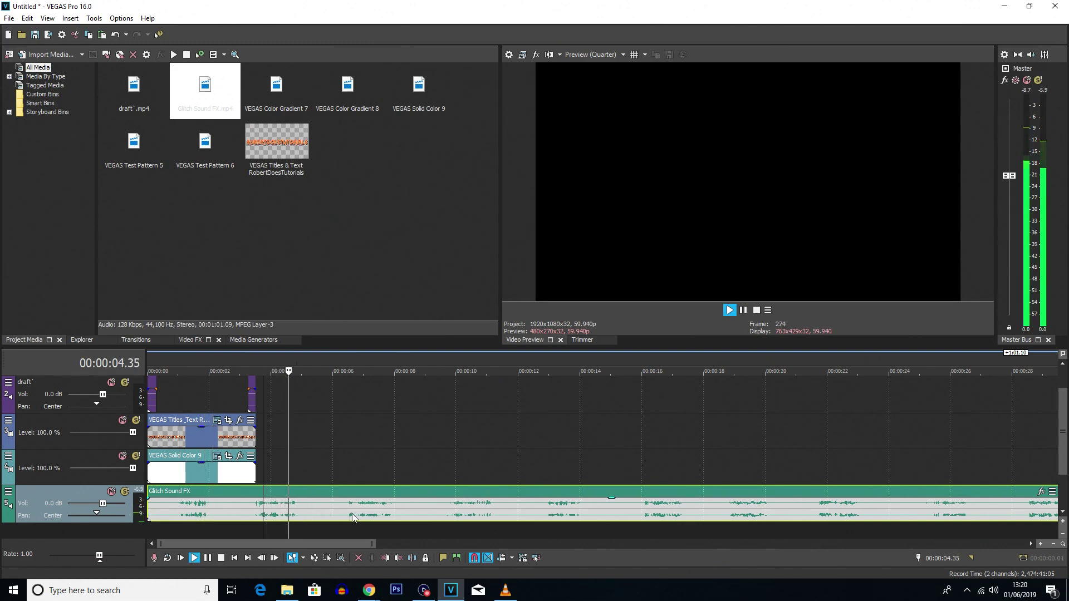
click(463, 501)
scroll(466, 507, down, 2)
click(424, 510)
key(space)
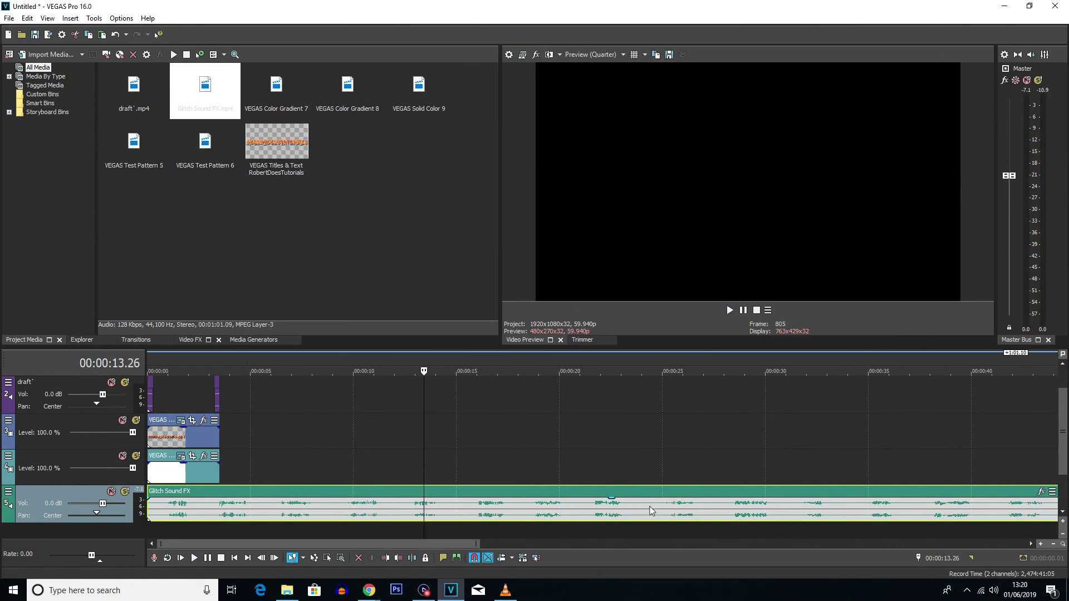
Step: Audition the glitch sound at 00:00:31.43 and isolate it by splitting the audio there and about one second after
click(801, 513)
key(space)
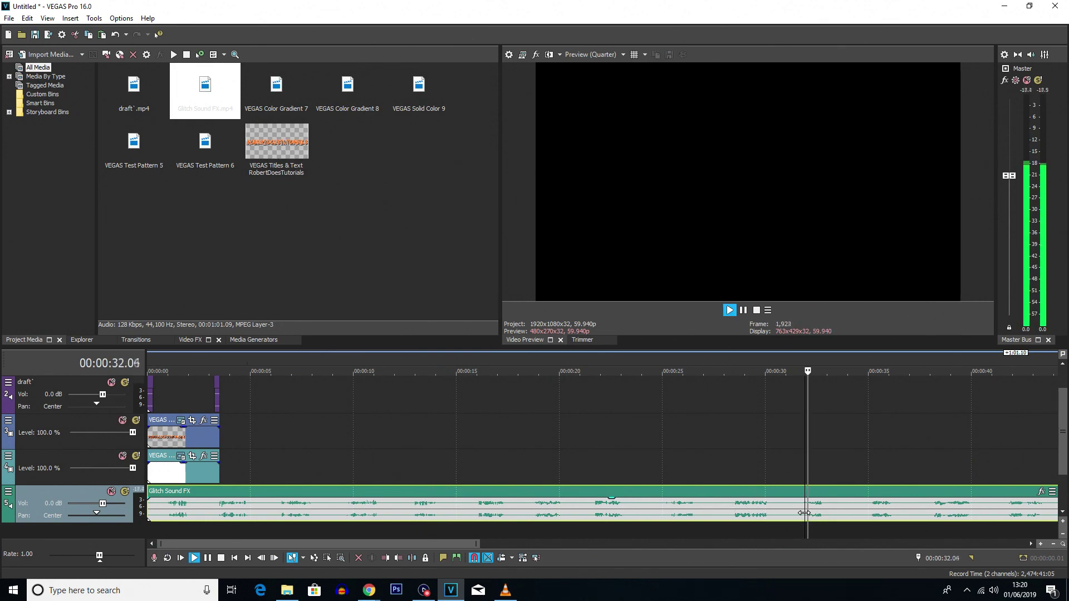
key(space)
key(s)
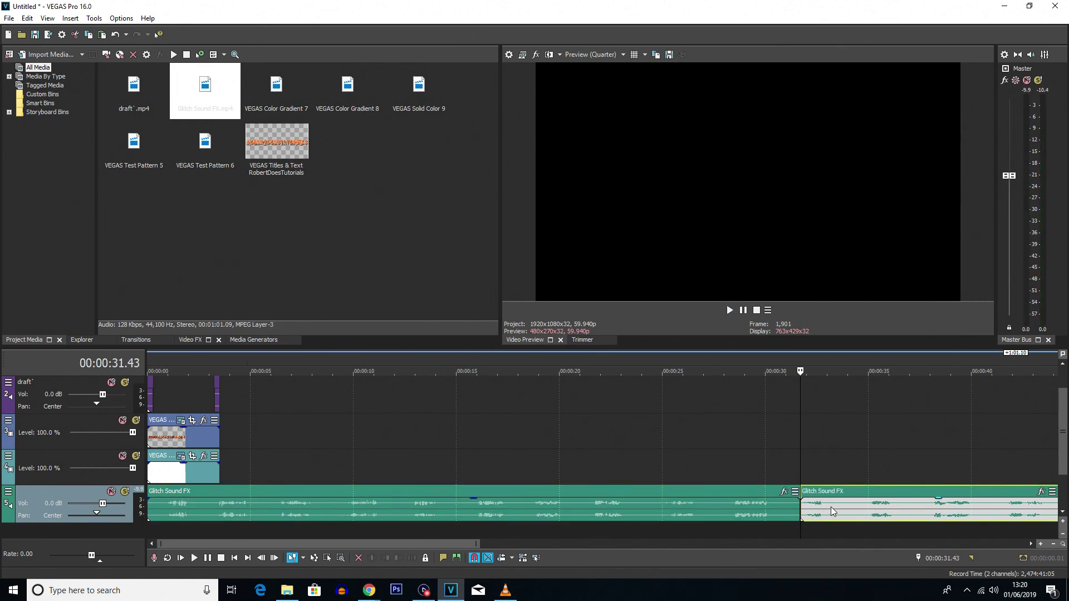
click(825, 506)
key(s)
Step: Isolate a second glitch sound by splitting the audio at 00:00:49.26 and just under two seconds after
scroll(825, 507, right, 10)
click(527, 512)
key(s)
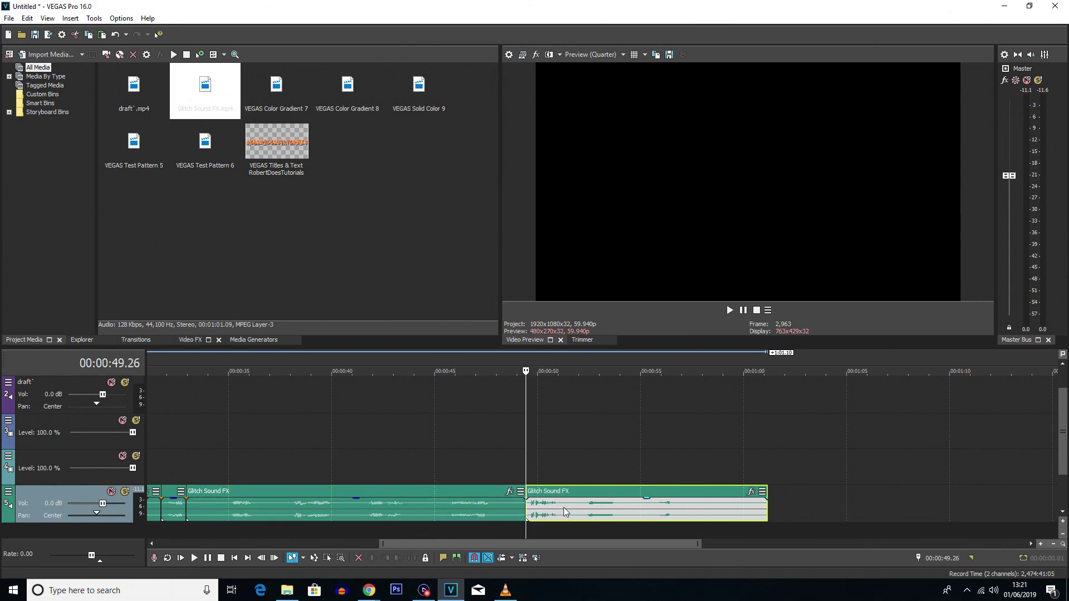
click(563, 506)
key(s)
Step: Delete the unwanted Glitch Sound FX sections before, between and after the two isolated sounds
scroll(487, 505, down, 3)
click(499, 506)
key(Delete)
click(340, 513)
key(Delete)
click(624, 507)
key(Delete)
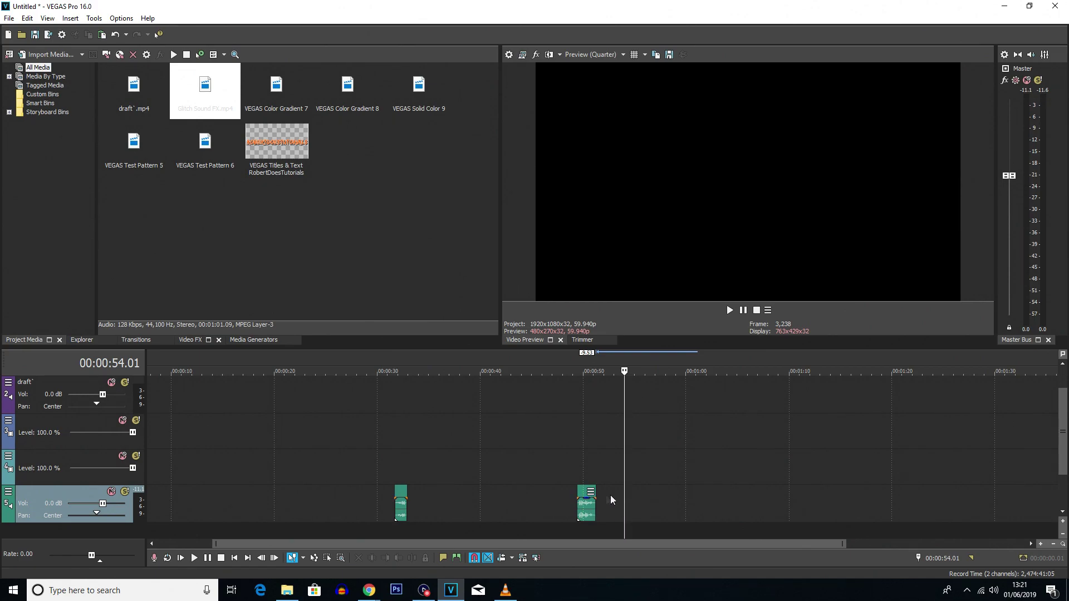
Step: Move the first isolated sound to the timeline's start and the second to about 00:00:02.40, under the closing glitch
key(d)
drag(618, 500, 365, 526)
key(d)
key(d)
drag(584, 508, 337, 491)
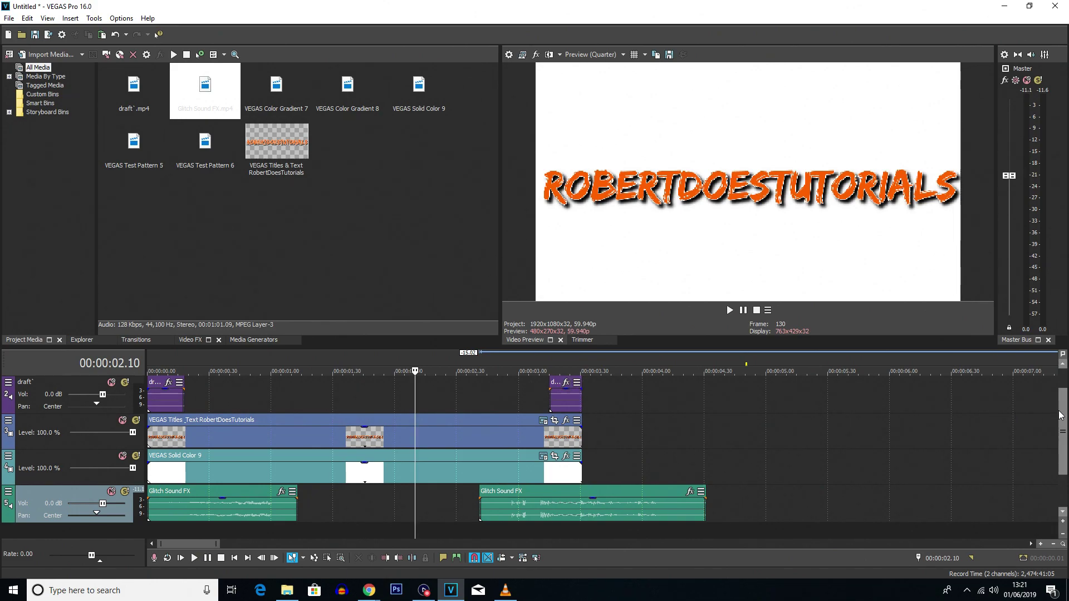
Step: Select all glitch, title and solid colour events and shift them together to start at 00:00:00.42
drag(1062, 431, 1062, 412)
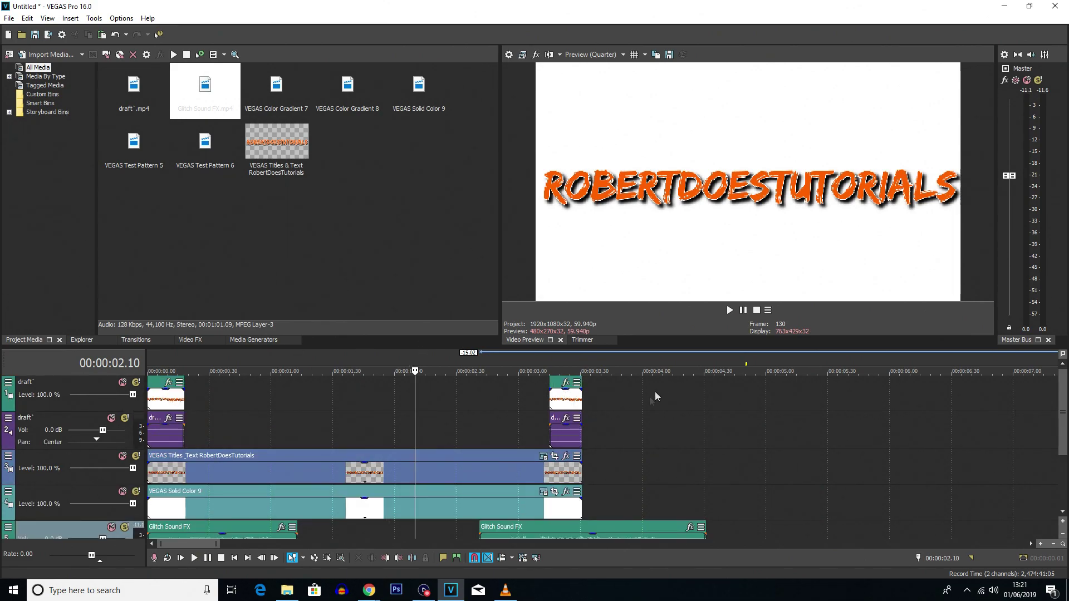
key(d)
key(d)
drag(623, 391, 170, 503)
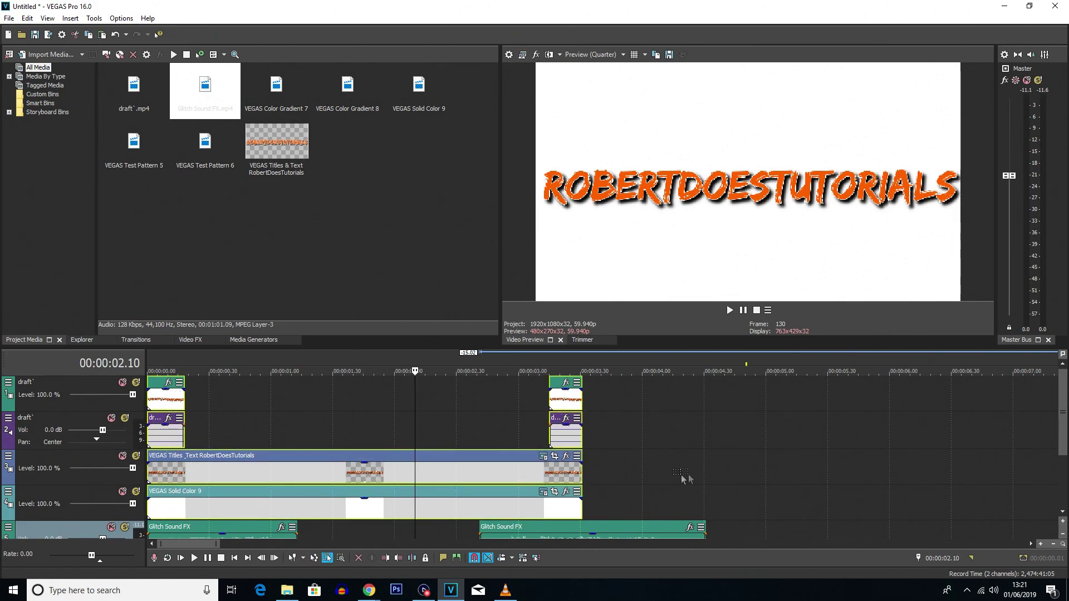
key(ctrl+d)
drag(349, 474, 435, 474)
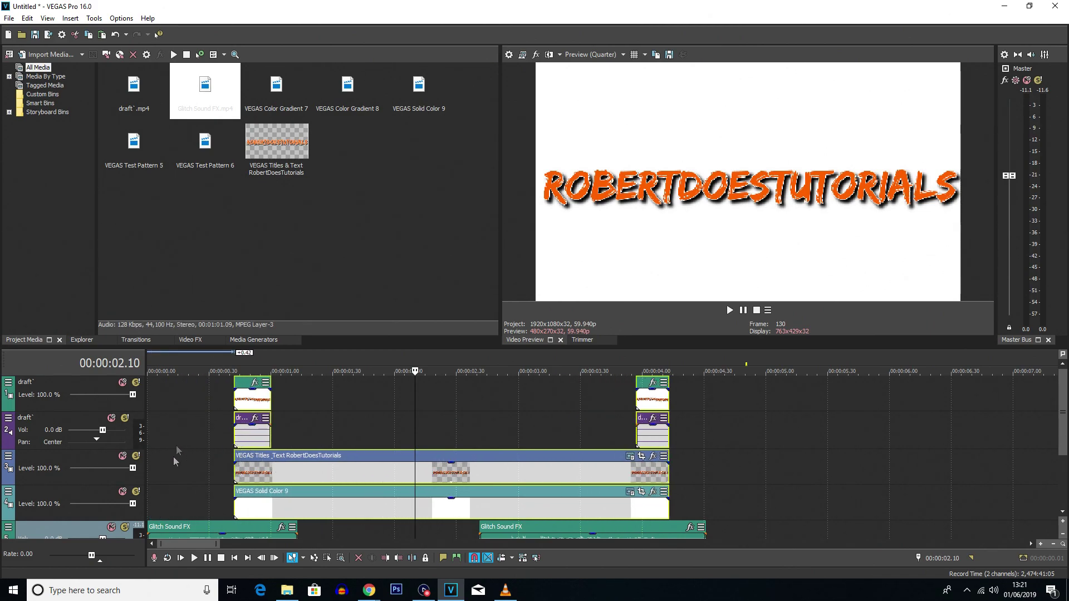
Step: Play the opening from 00:00:00.10 and 00:00:00.42 to compare the first glitch sound with the shifted title
scroll(1060, 438, down, 1)
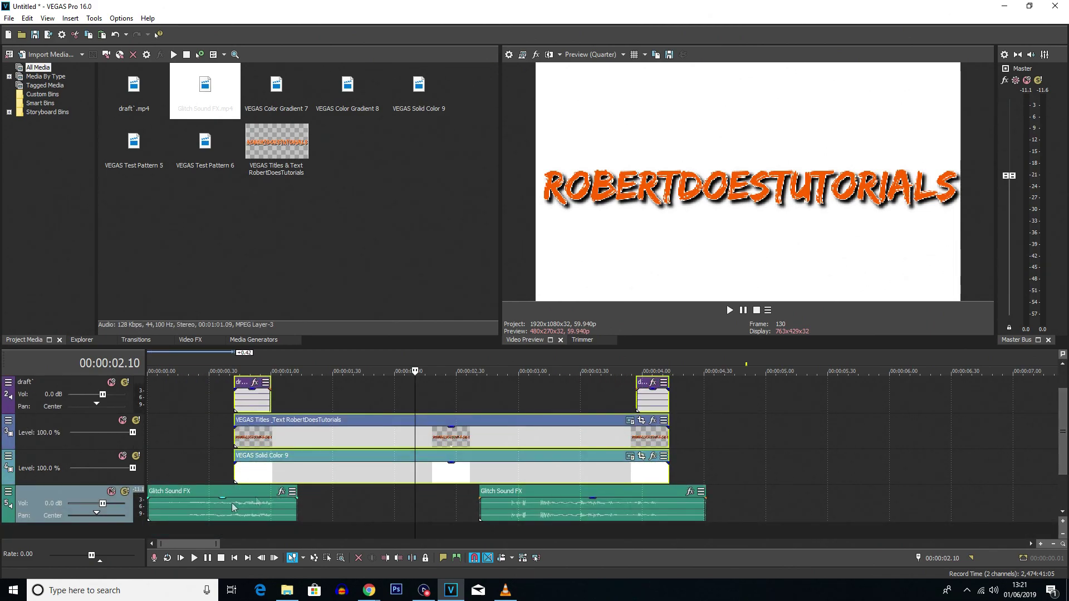
click(168, 446)
key(space)
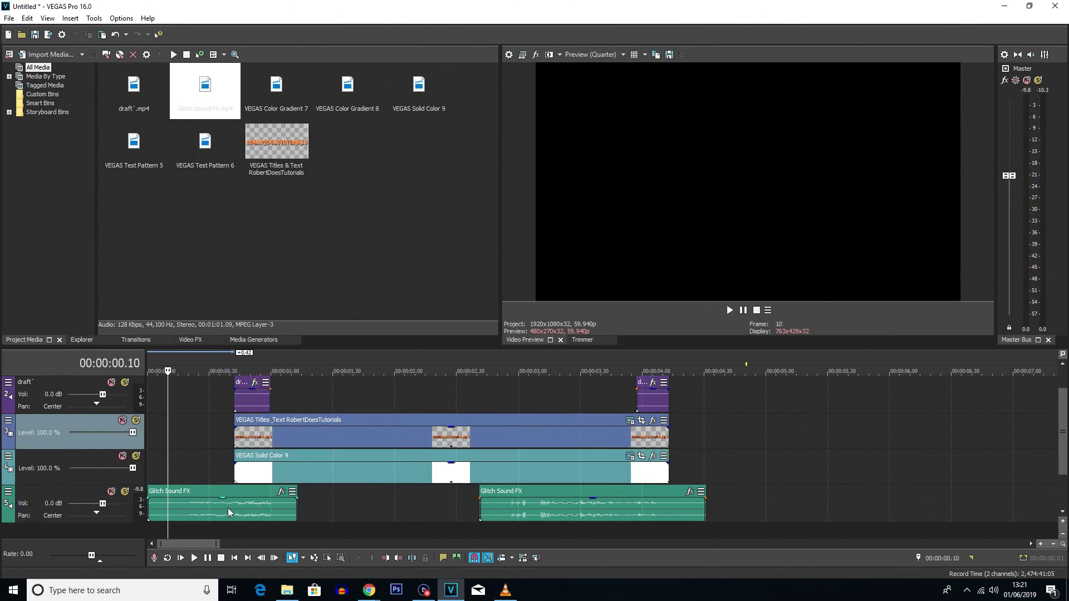
click(228, 508)
key(space)
scroll(400, 519, up, 2)
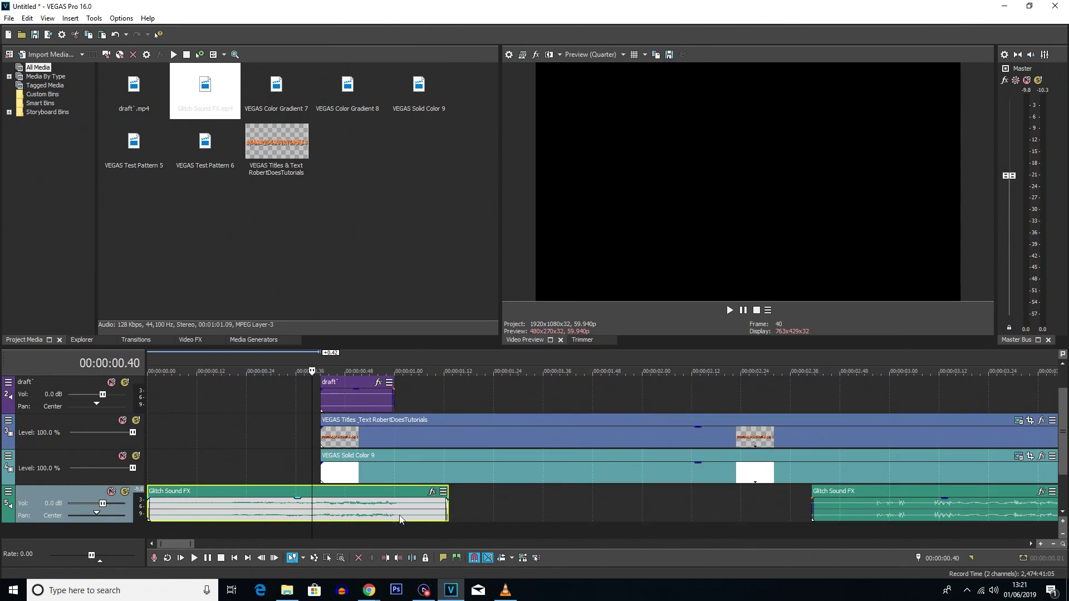
click(325, 503)
key(Left)
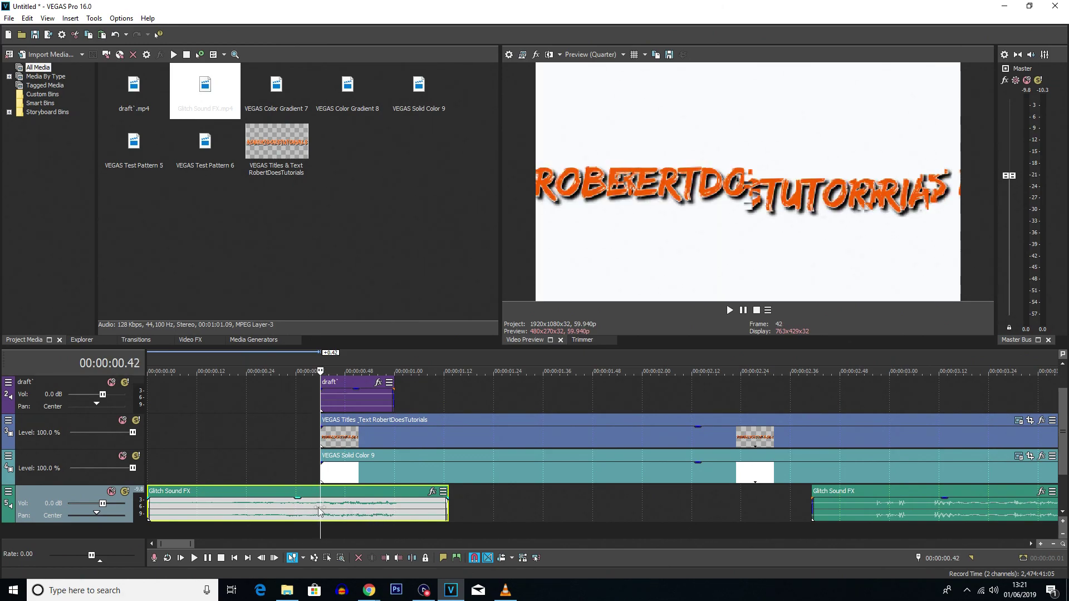
key(space)
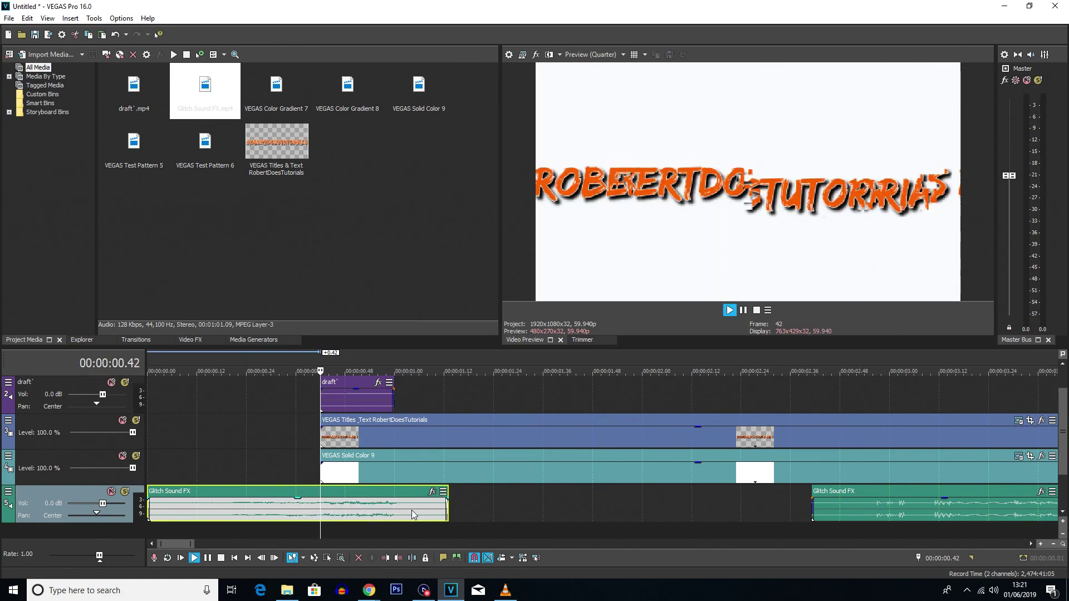
Step: Copy the opening glitch clip, paste it at 00:00:01.00 directly after the original, and trim the copy's end by about 9 frames
key(ctrl+z)
click(350, 397)
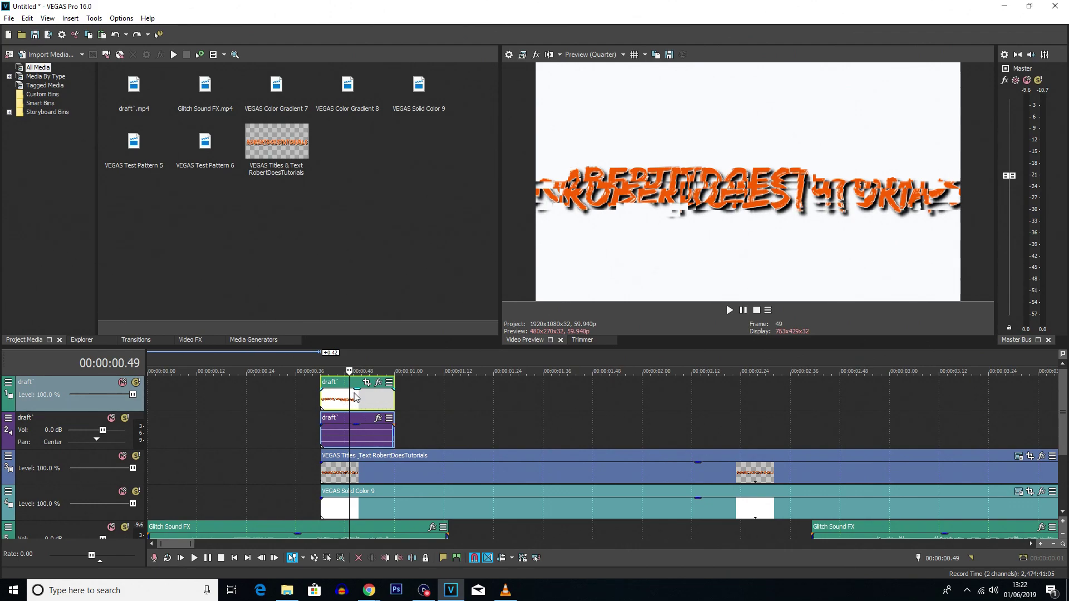
click(386, 404)
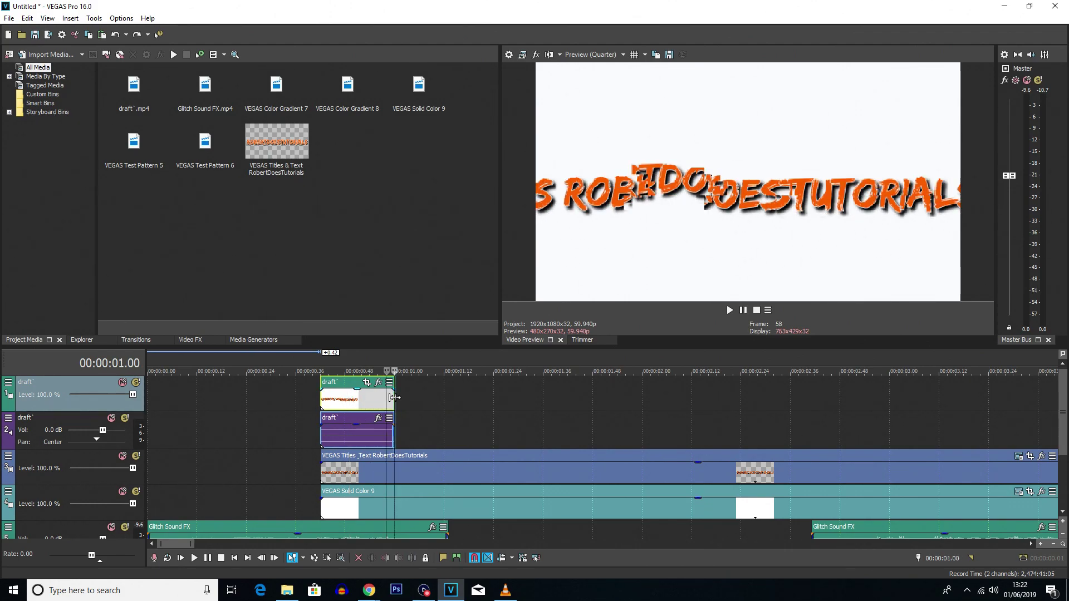
key(ctrl+v)
click(299, 404)
key(space)
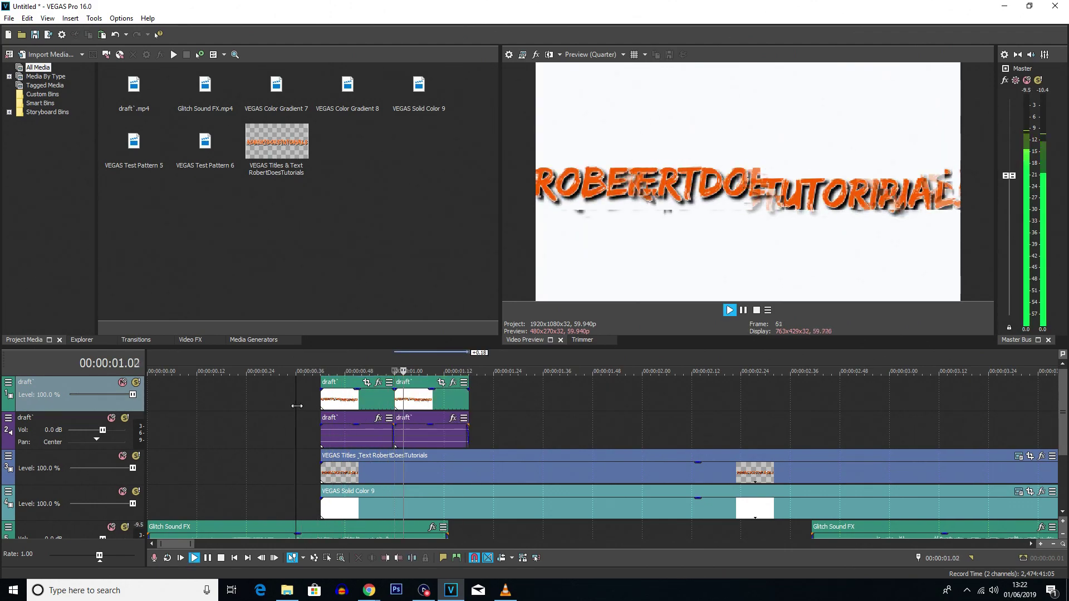
key(space)
drag(468, 408, 424, 445)
Step: Move the first glitch sound to start at 00:00:00.09, enlarge the timeline area and play back the opening
drag(366, 527, 404, 525)
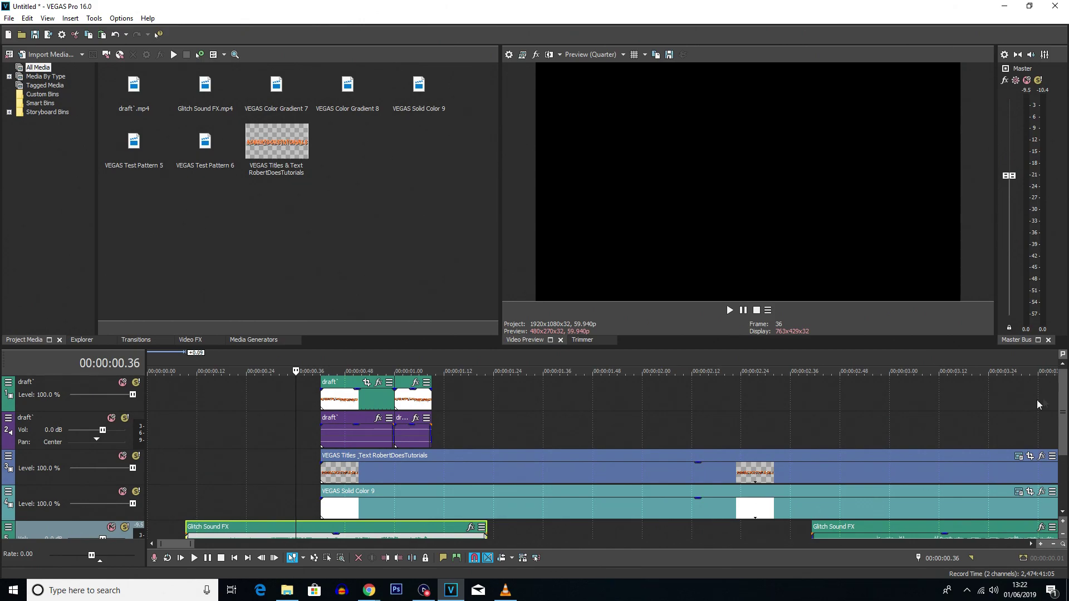
mouse_move(1062, 401)
mouse_down()
mouse_move(1062, 418)
mouse_move(1062, 400)
mouse_up()
drag(674, 345, 661, 280)
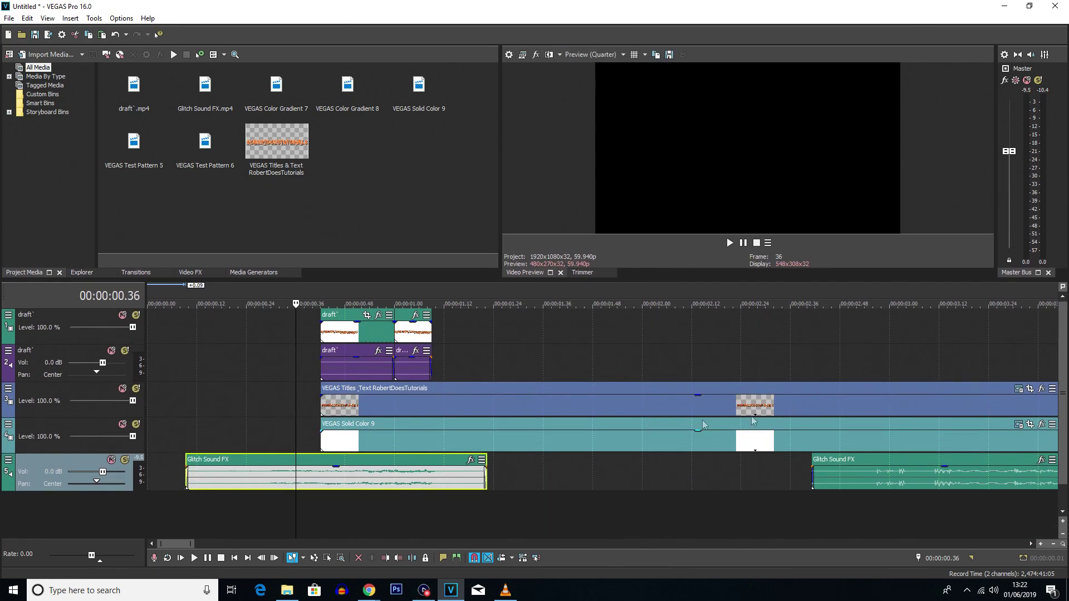
click(267, 504)
key(space)
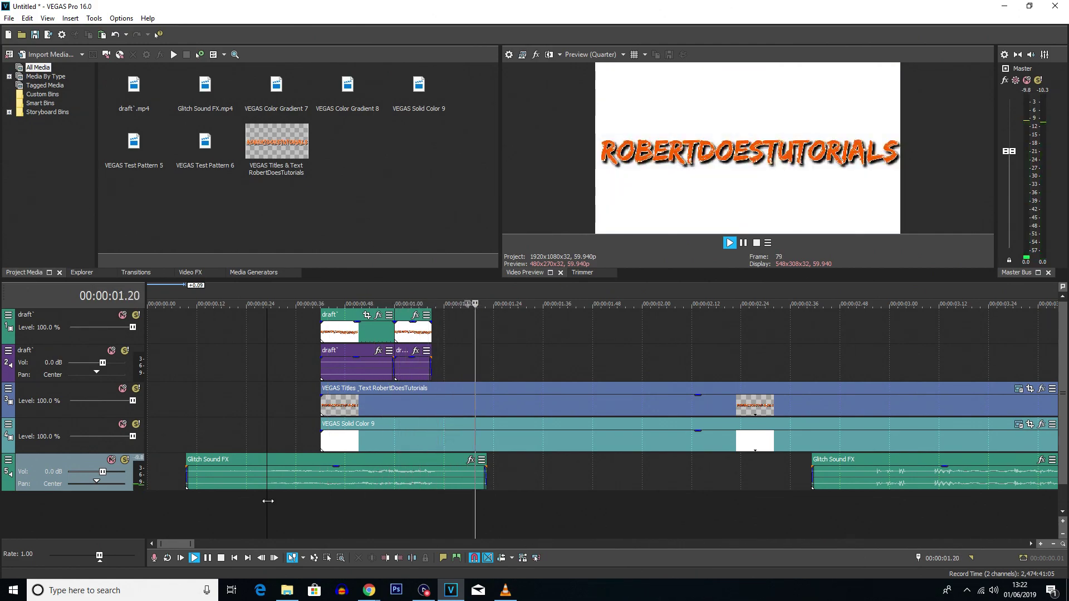
Step: Play the opening and trim the end of the first glitch sound by about 9 frames
key(space)
key(space)
drag(485, 473, 467, 473)
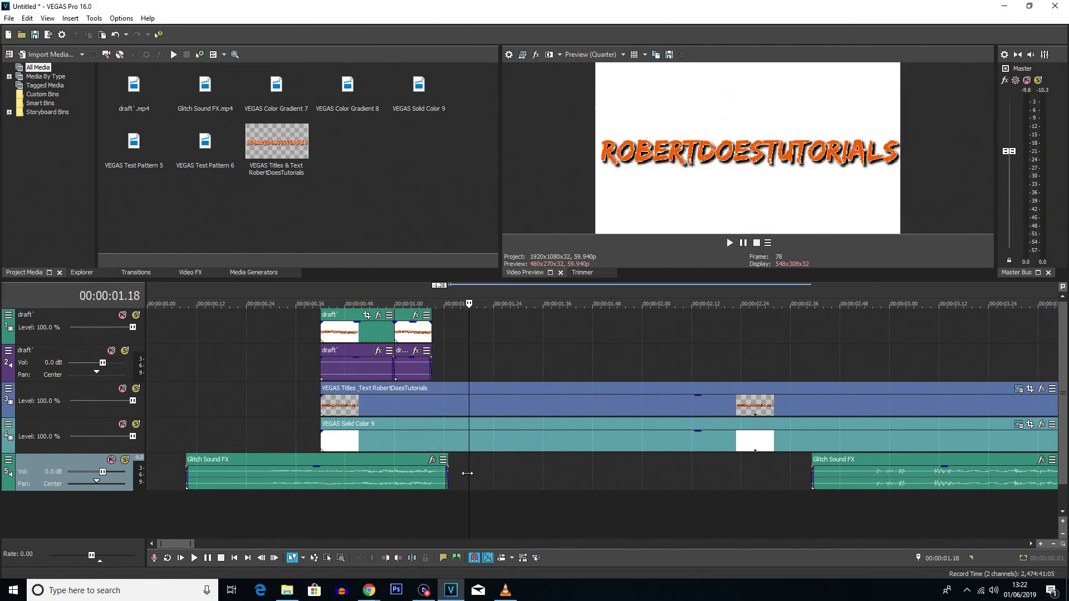
click(217, 496)
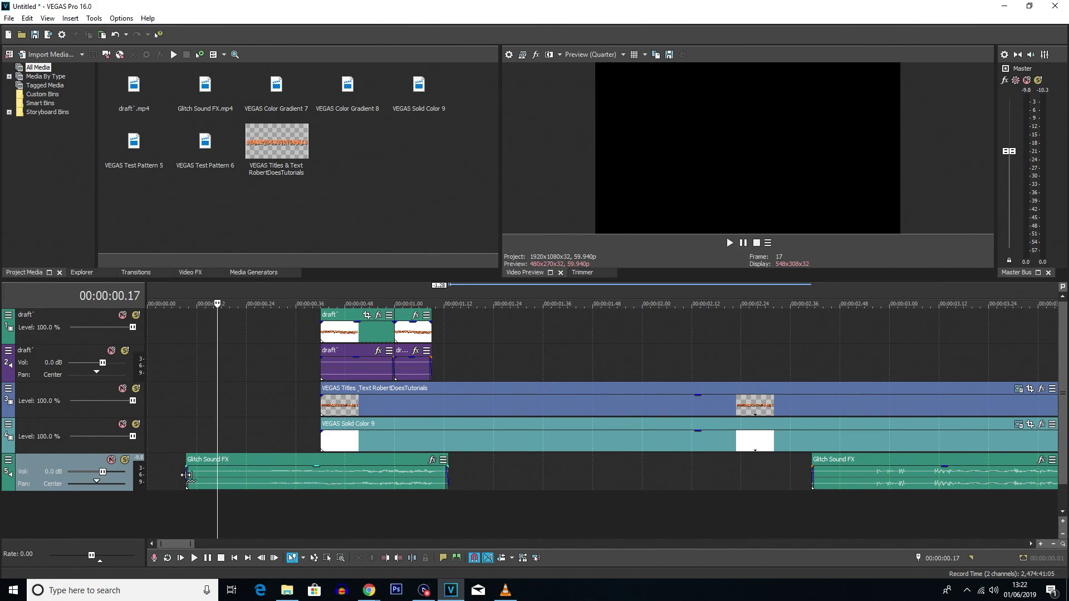
Step: Time-compress the first glitch sound to 158.5% speed, shift it to start at about 00:00:00.35, and play it with the opening glitches
drag(185, 475, 281, 472)
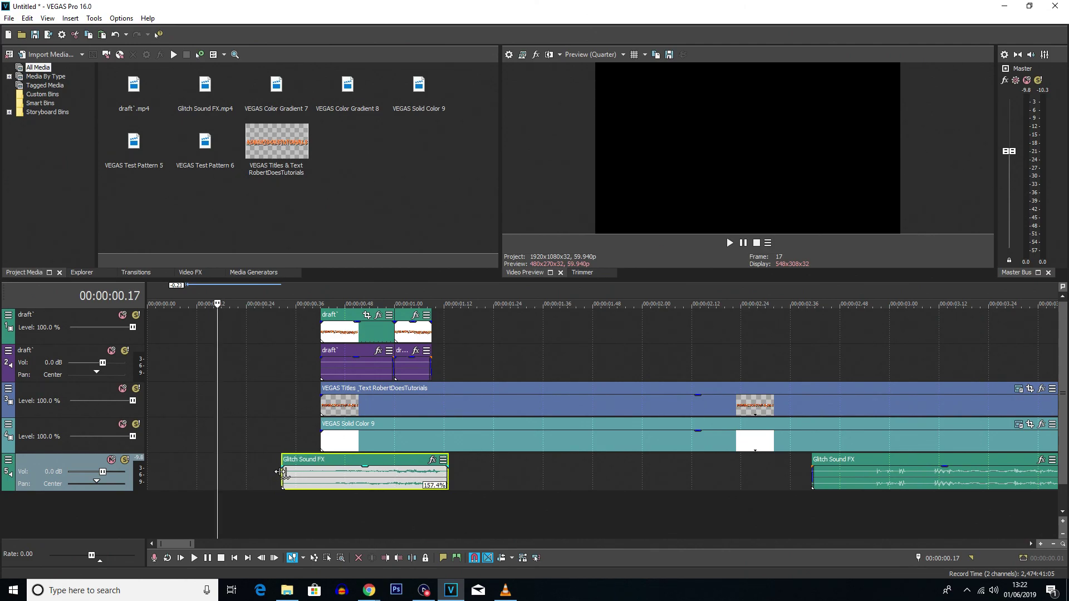
click(258, 501)
key(space)
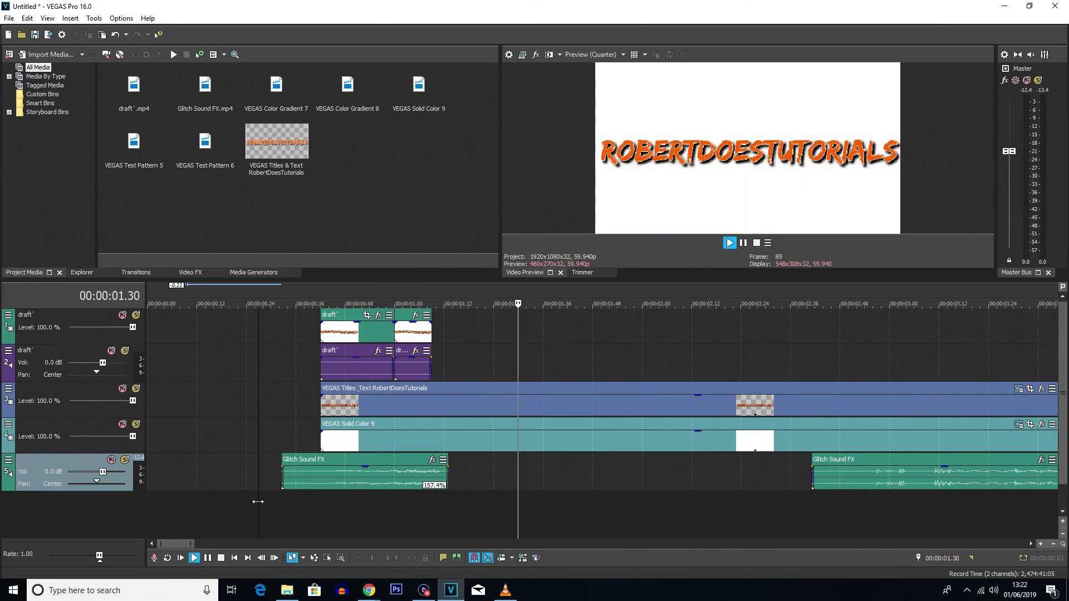
key(space)
drag(304, 473, 314, 473)
drag(453, 476, 457, 476)
key(space)
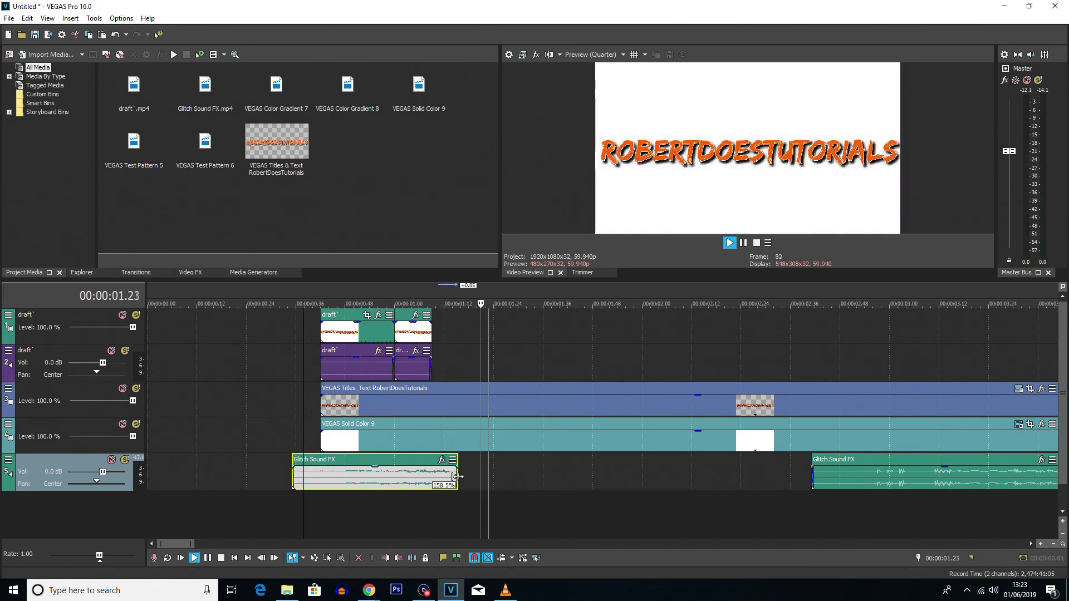
key(space)
Step: Move the second glitch sound to start at about 00:00:02.58, ahead of the closing glitch clip
scroll(640, 496, down, 2)
click(727, 482)
drag(710, 487, 757, 486)
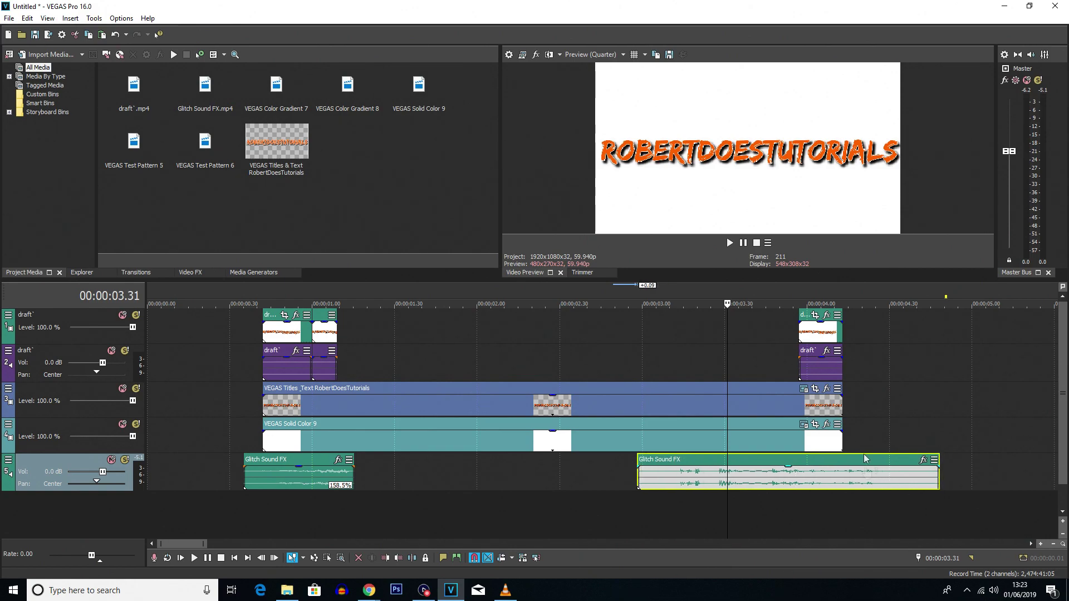
Step: Copy the closing glitch clip, paste it earlier above the second sound, and trim it to run from about 00:00:03.13 to 00:00:03.24
click(815, 337)
key(ctrl+c)
click(671, 333)
key(ctrl+v)
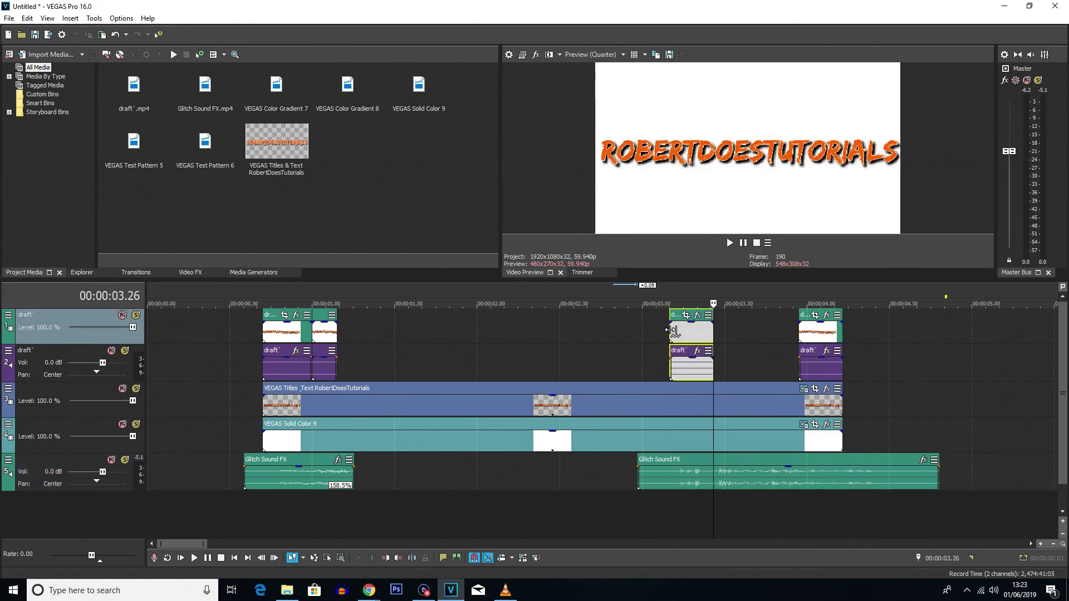
drag(711, 334, 700, 334)
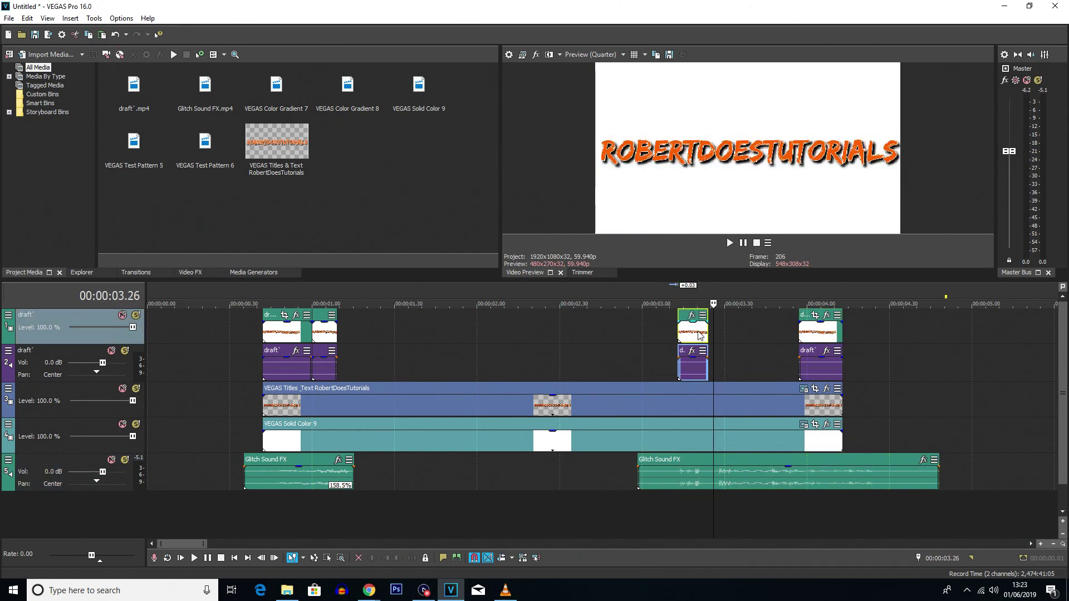
Step: Play the ending and add another short glitch copy starting at about 00:00:03.36, between the two closing glitch clips
click(663, 519)
key(space)
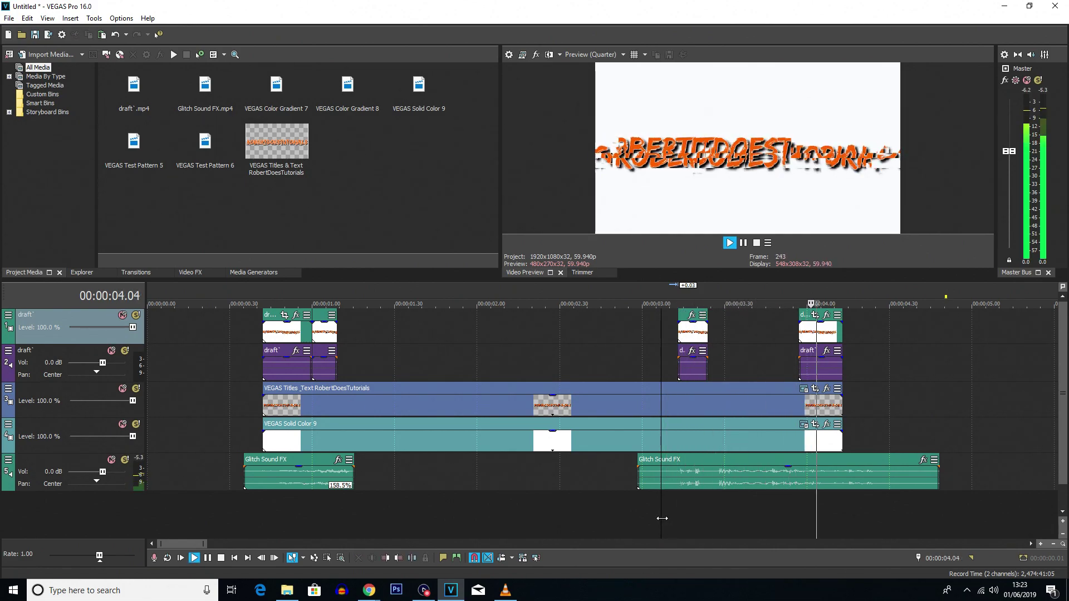
key(ctrl+v)
click(624, 521)
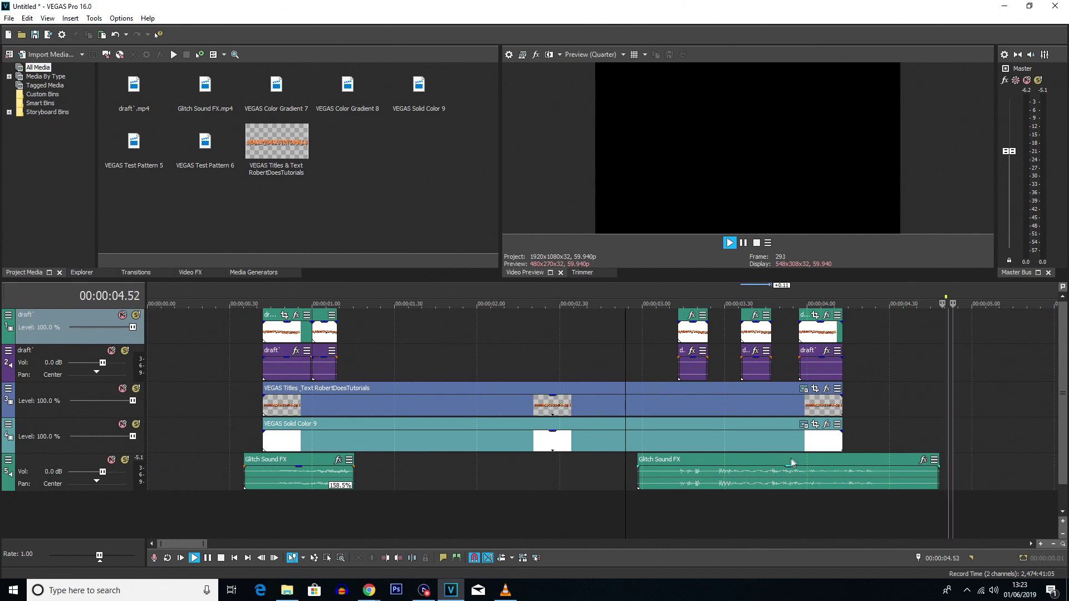
Step: Split the second glitch sound at the end of the first closing glitch clip and move its later part to the next clip's start
click(722, 483)
click(722, 483)
scroll(764, 473, up, 3)
mouse_move(651, 488)
mouse_down()
mouse_move(694, 489)
mouse_move(651, 491)
mouse_up()
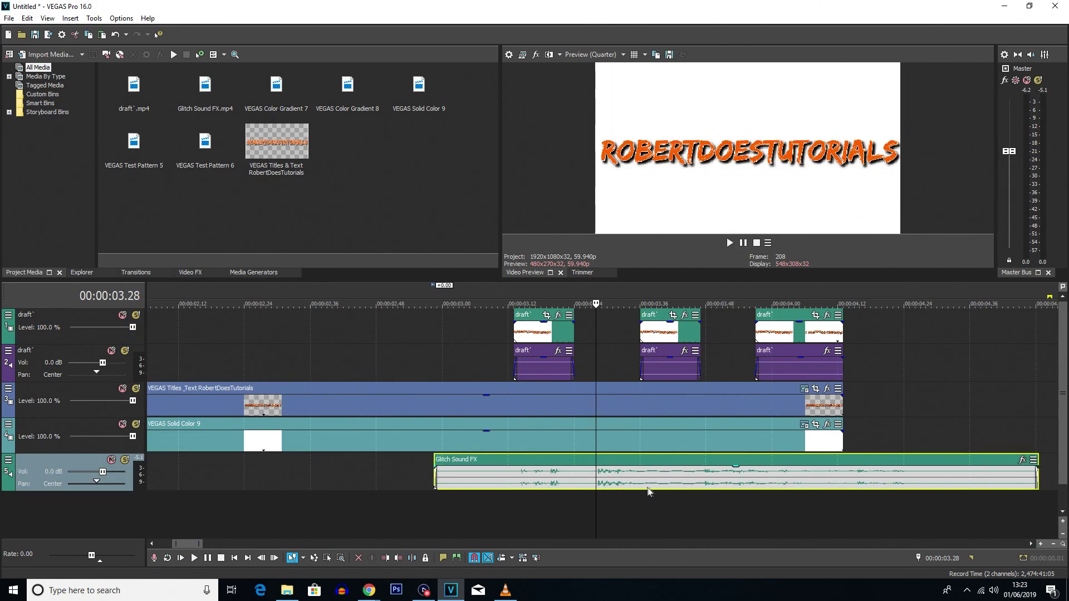
click(574, 484)
key(s)
drag(594, 483, 667, 482)
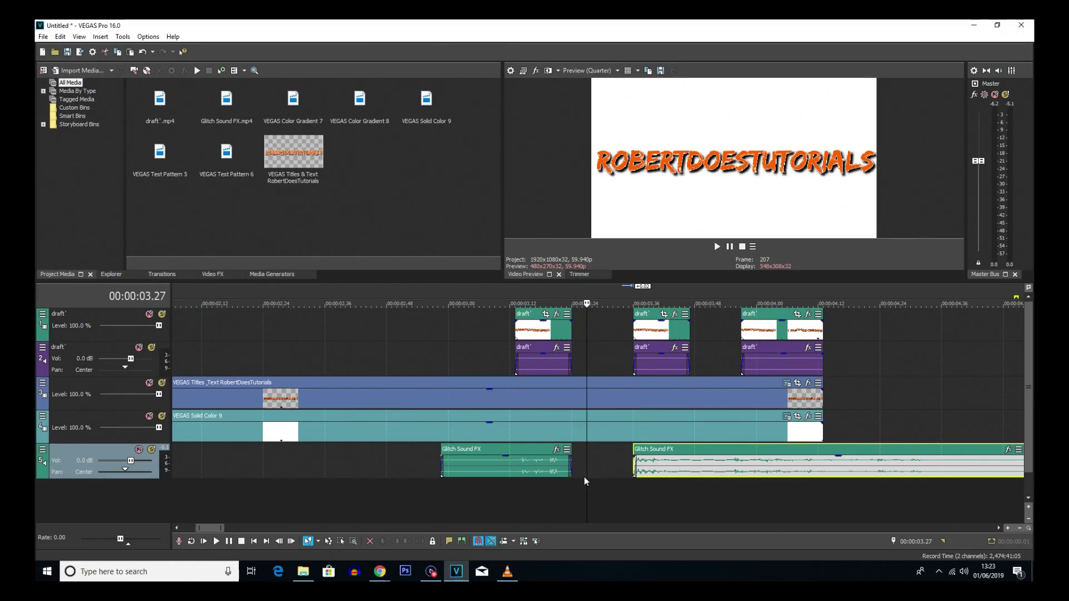
Step: Trim the end of the last glitch sound by about 15 frames
click(463, 490)
scroll(463, 490, down, 5)
scroll(684, 471, up, 3)
drag(757, 484, 727, 484)
Step: Play the whole intro from 00:00:00.19 to check the glitches against the sound effects
click(186, 503)
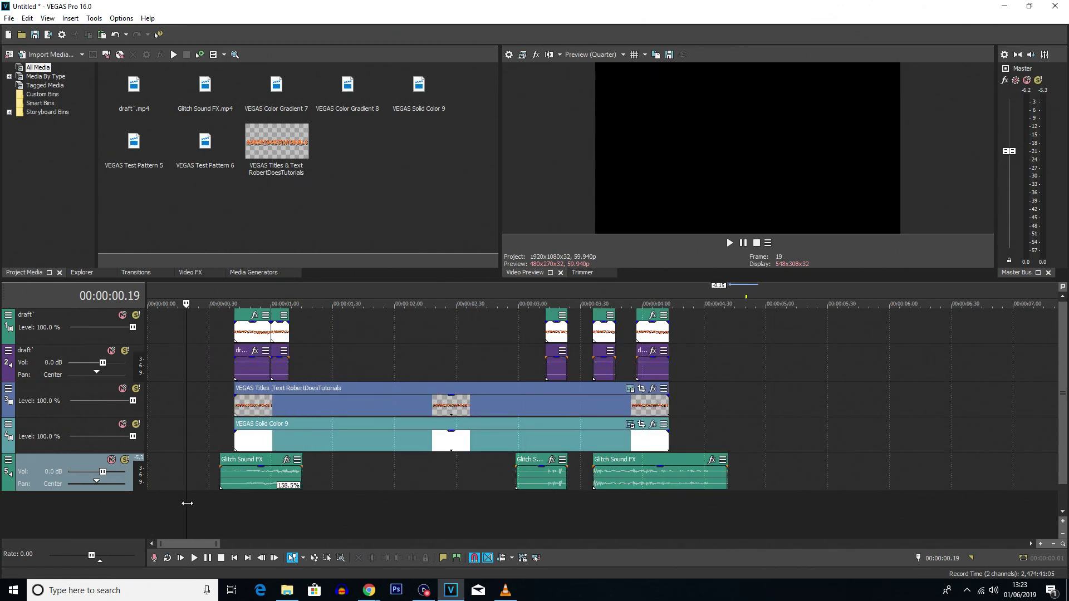
key(space)
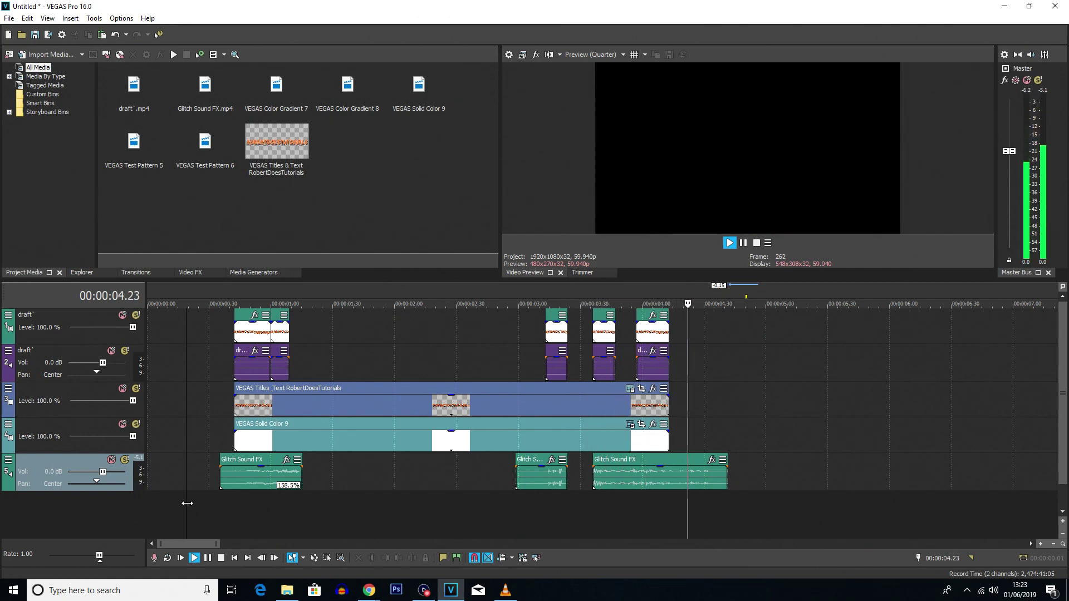
key(space)
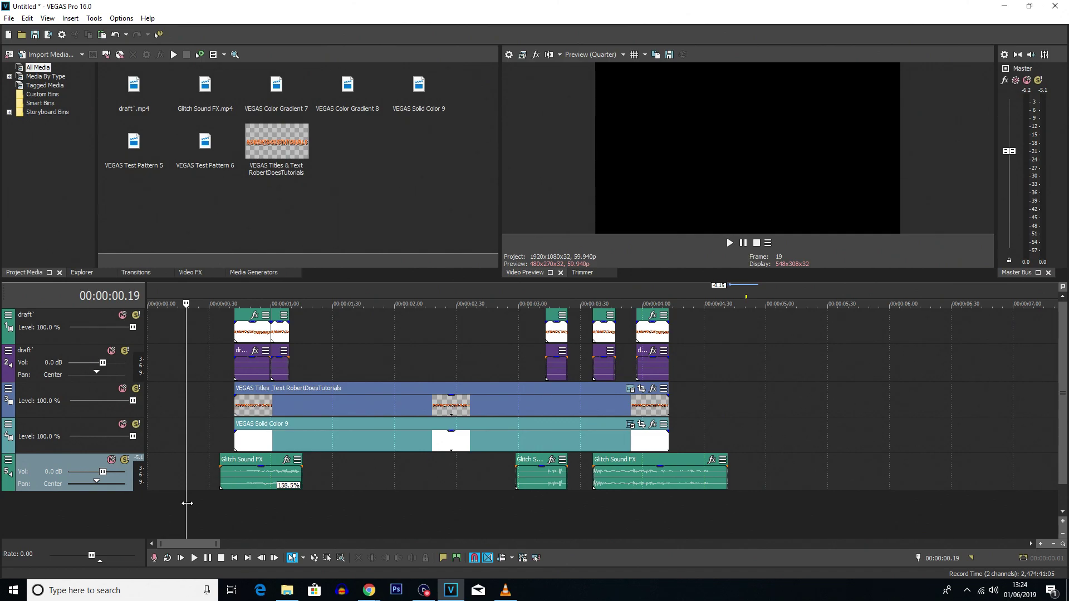
key(space)
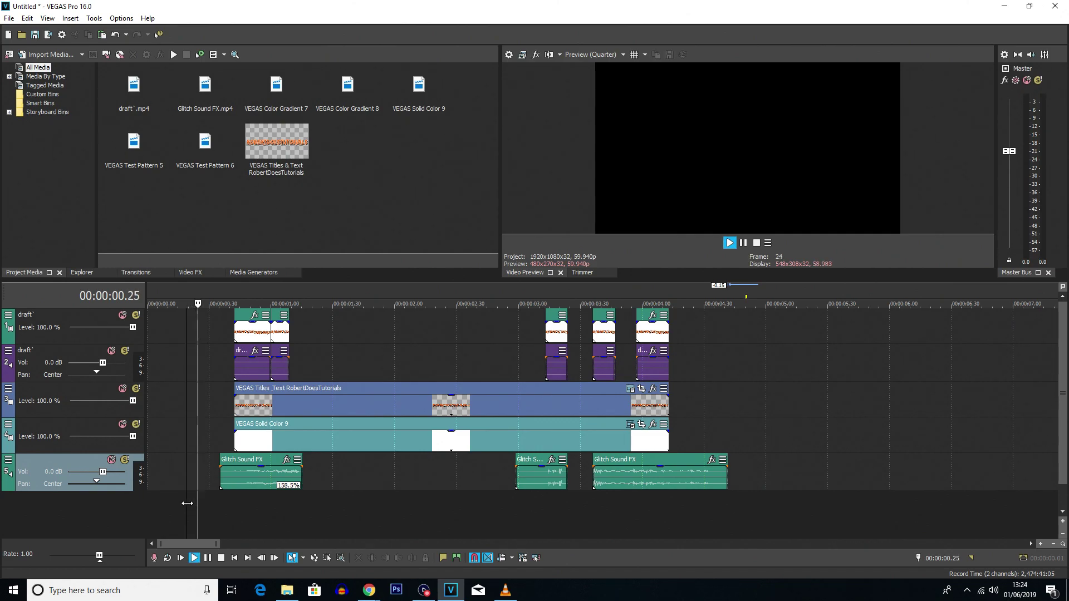
key(space)
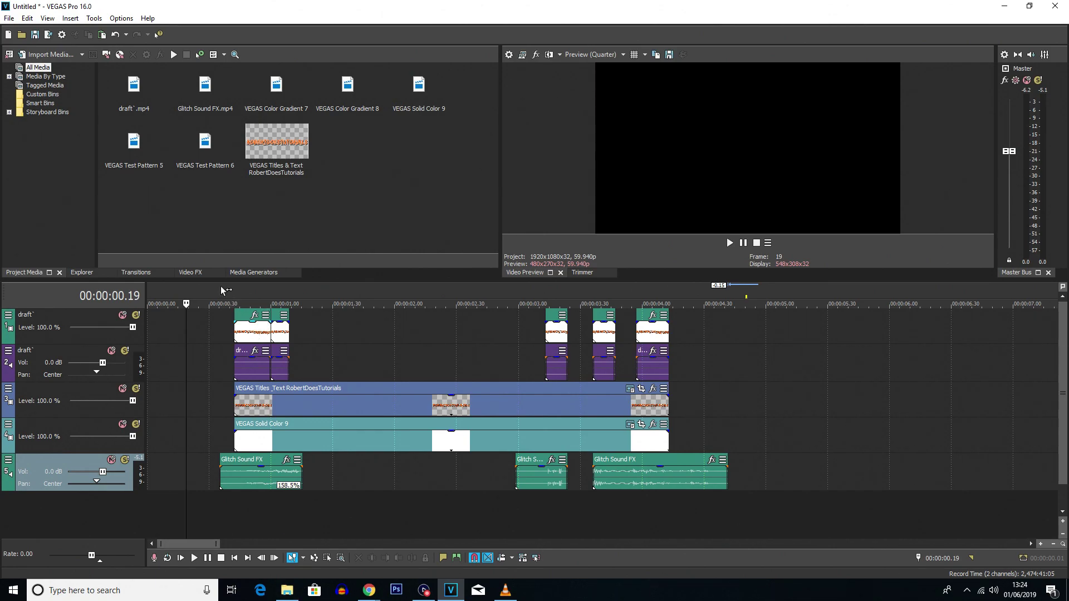
Step: Select the range 00:00:00.35 to 00:00:04.42 and render it to a new track as draft2 with Internet HD 1080p 59.94 fps (NVIDIA NVENC)
drag(221, 290, 728, 283)
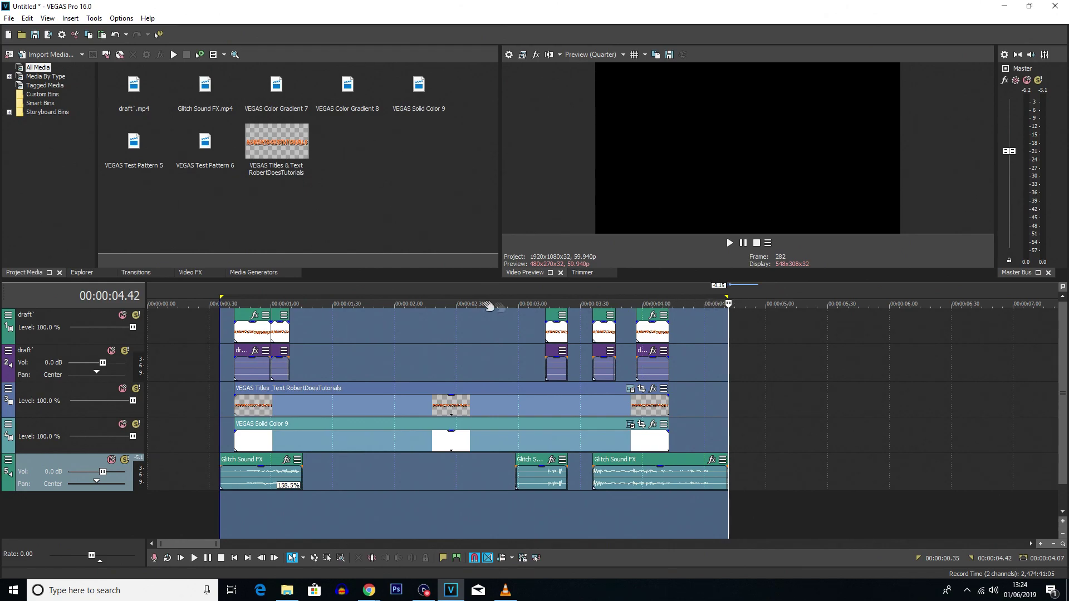
right_click(470, 296)
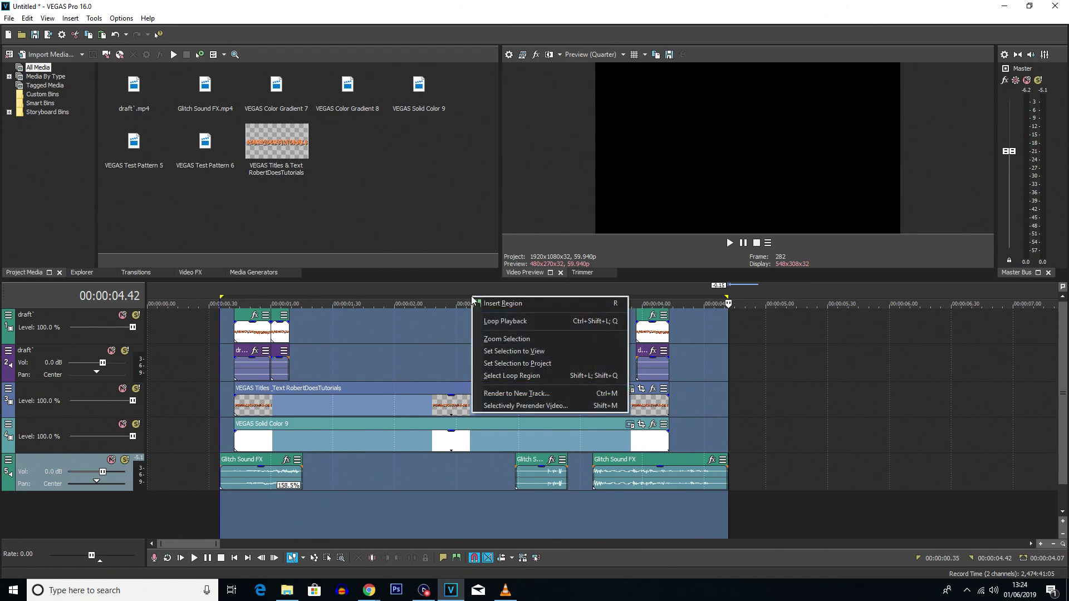
click(519, 399)
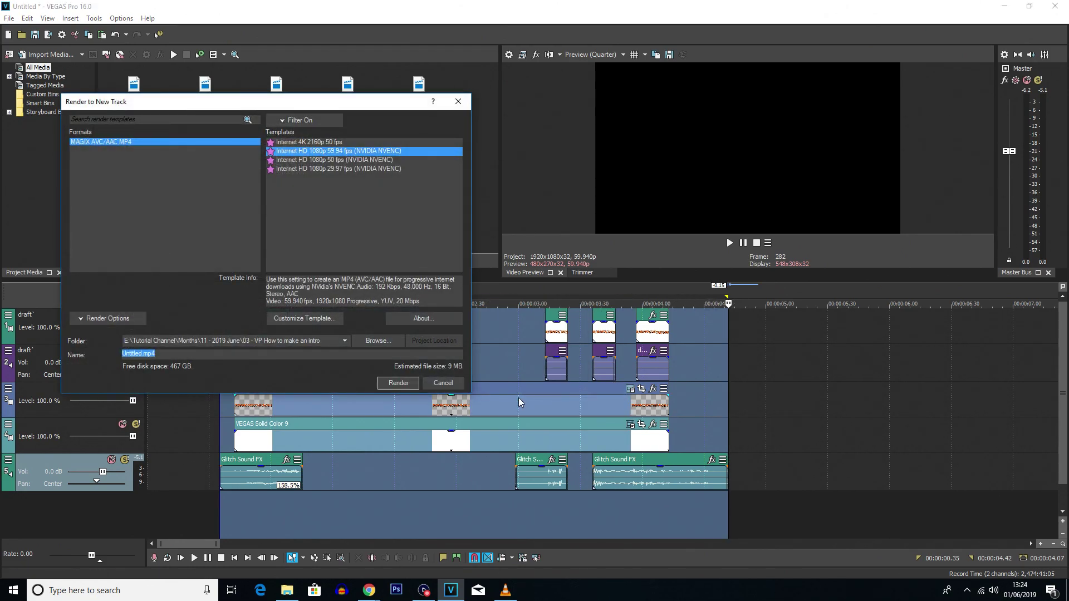
text(draft2)
click(387, 383)
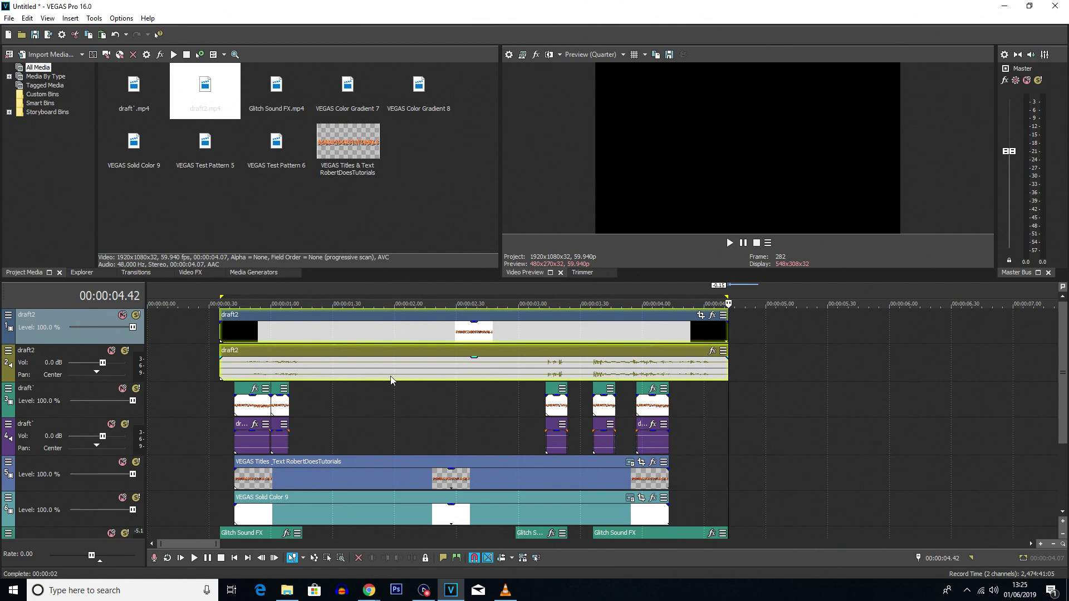
Step: Play the rendered draft2 clip from its start and check frames in its middle section
click(215, 339)
key(space)
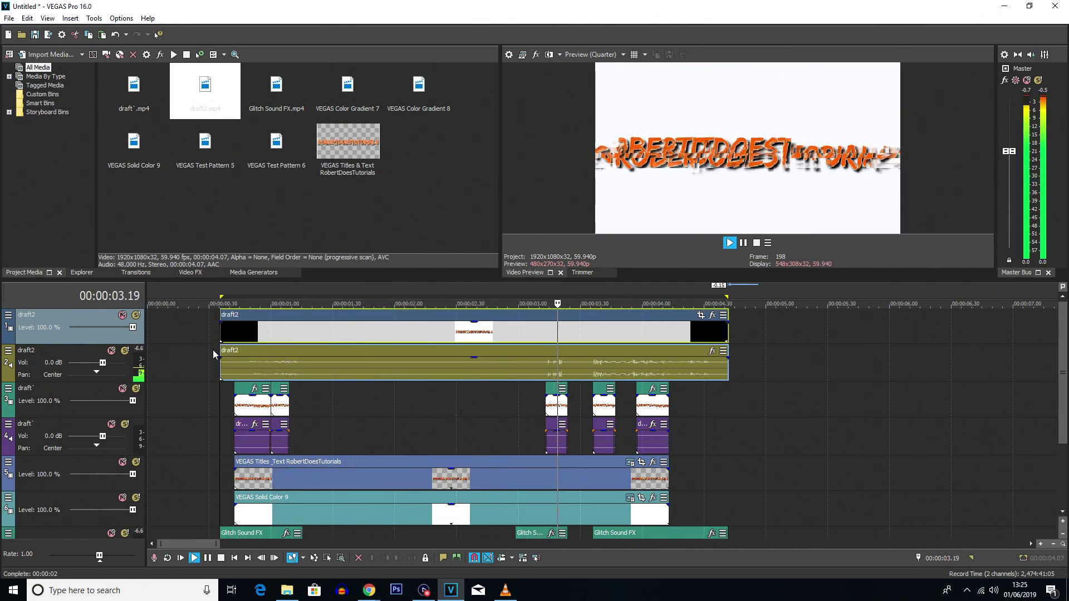
key(space)
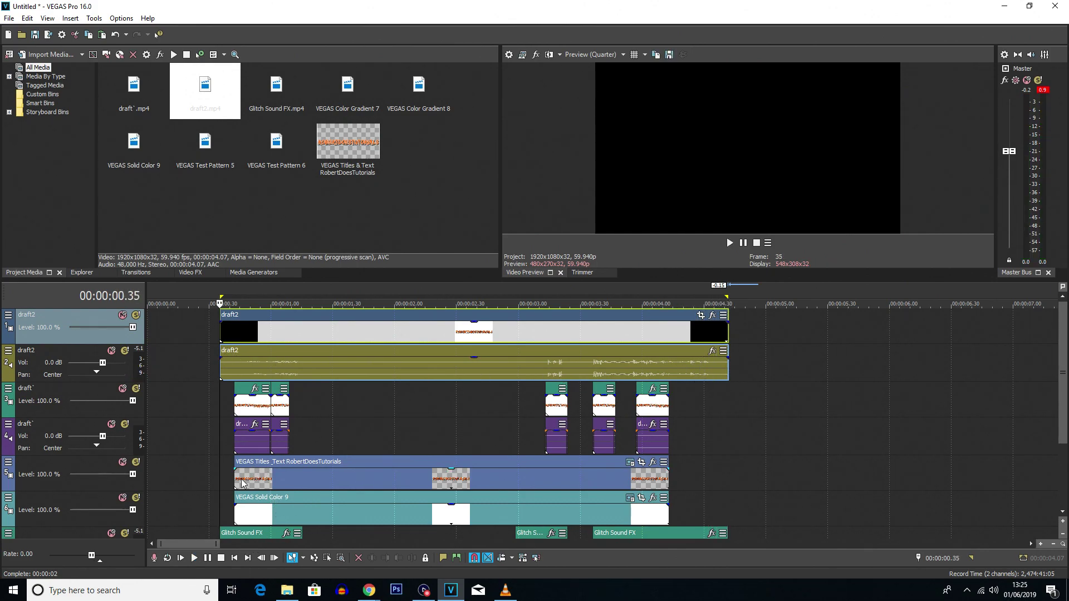
click(323, 335)
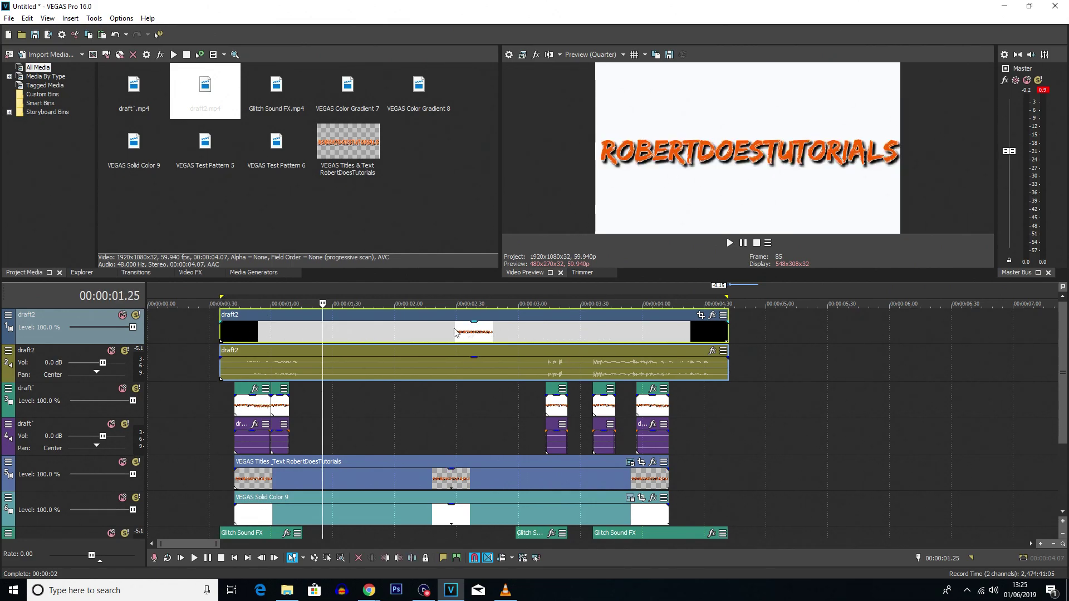
click(434, 333)
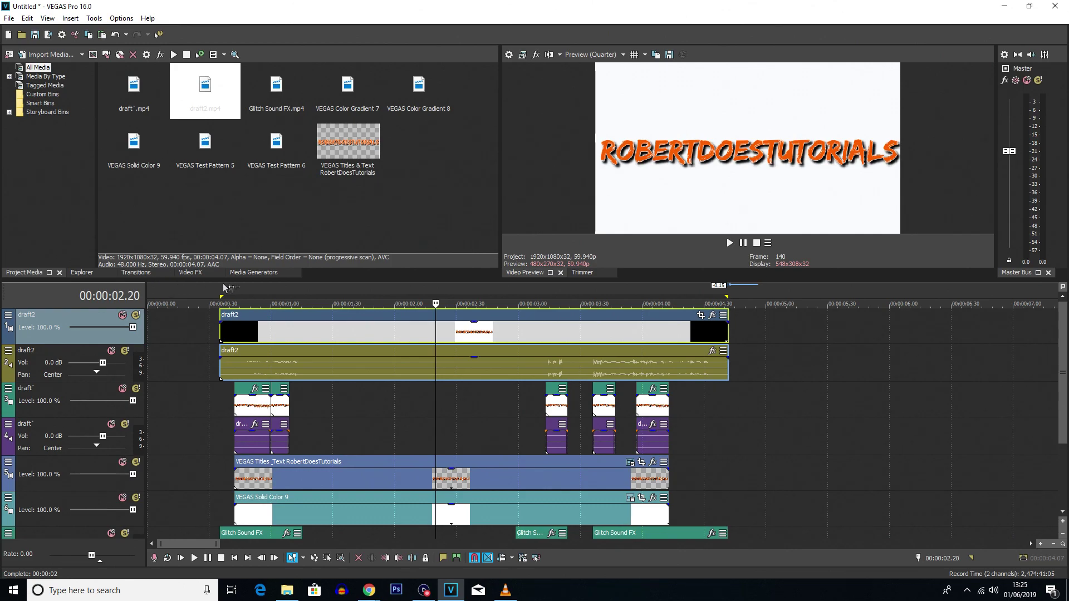
Step: Search the video effects for "shake" and apply the default S_Shake preset to the draft2 clip
click(201, 273)
click(56, 55)
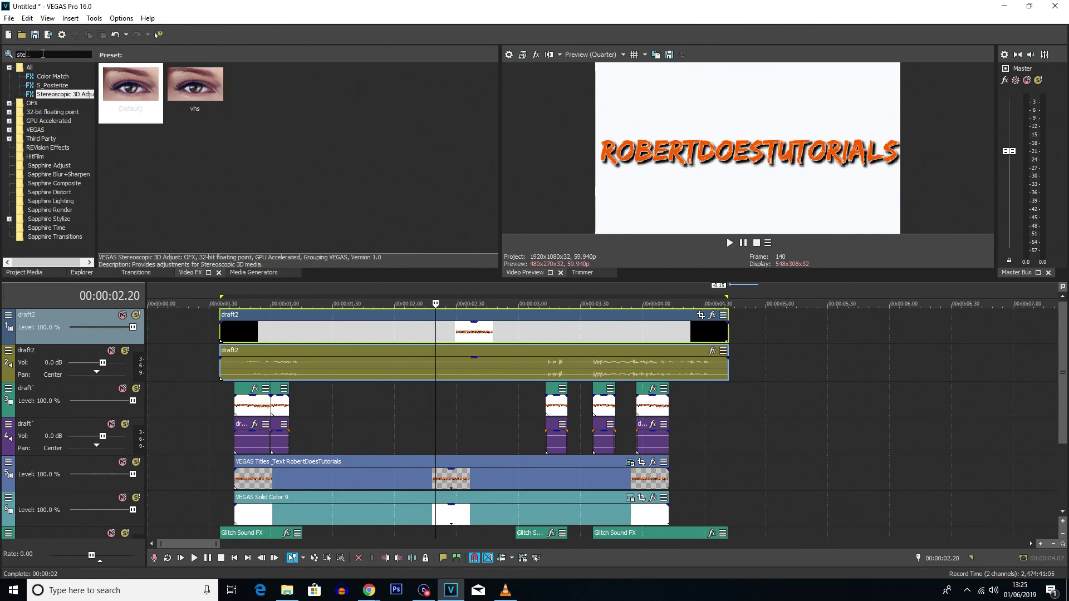
text(shake)
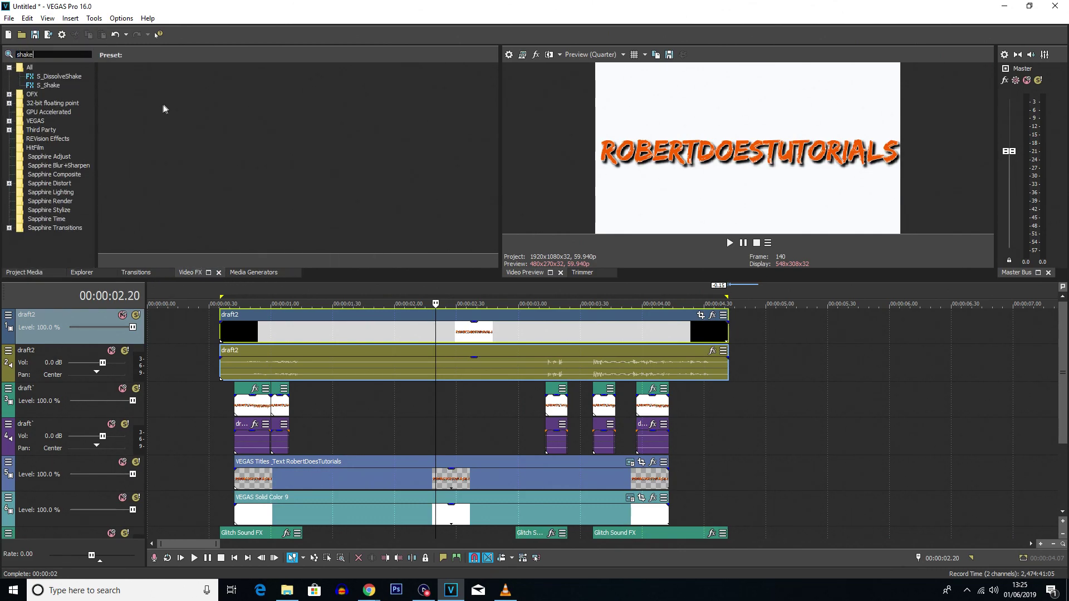
click(38, 87)
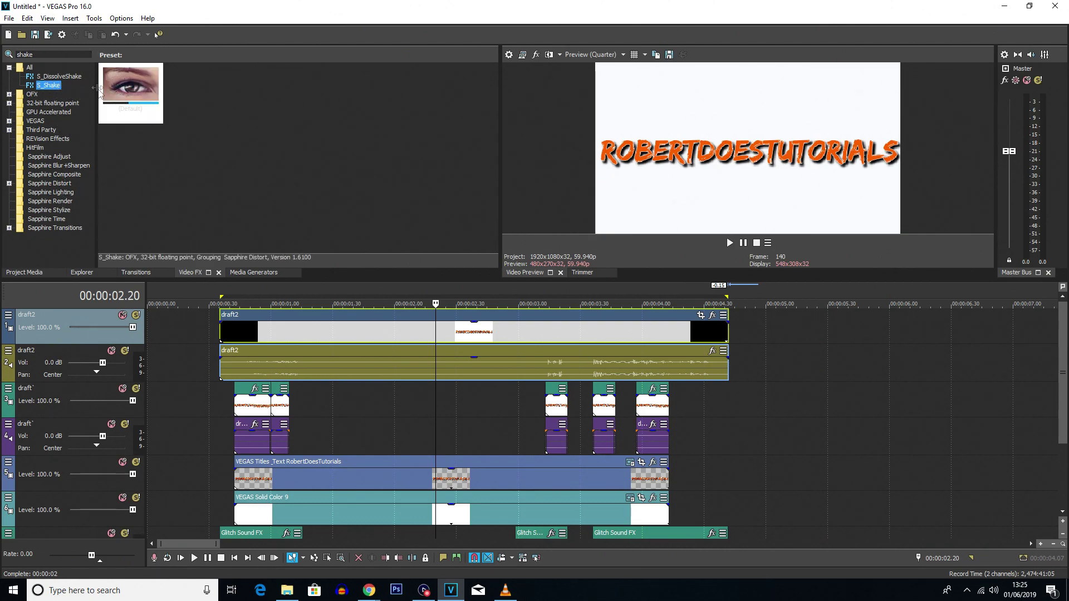
drag(133, 89, 377, 334)
key(space)
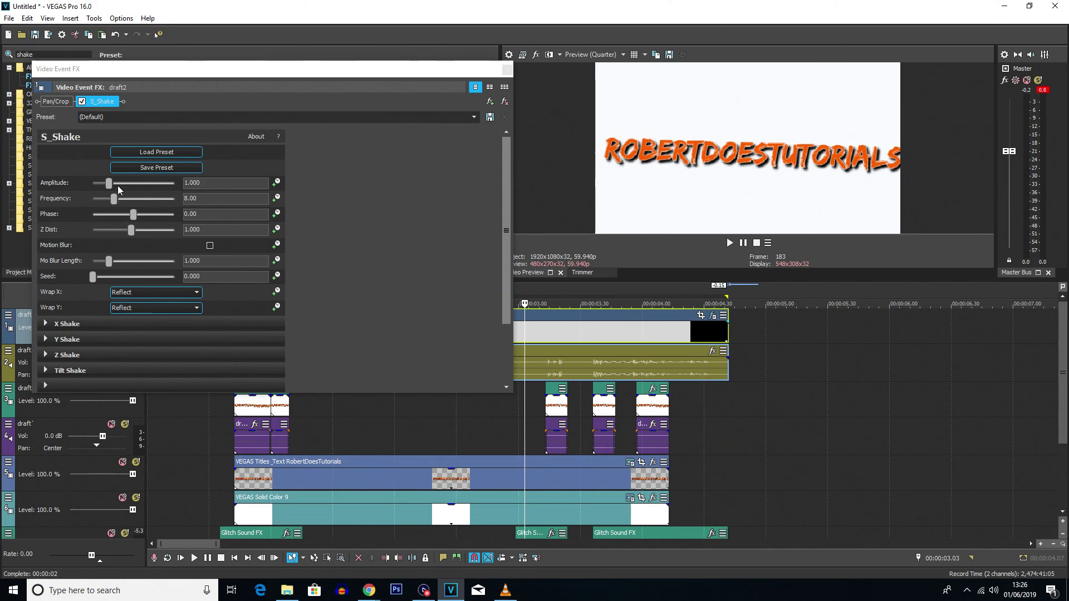
Step: Set the S_Shake amplitude to 0.374 and frequency to 0.91, and close the effect settings
drag(105, 185, 100, 186)
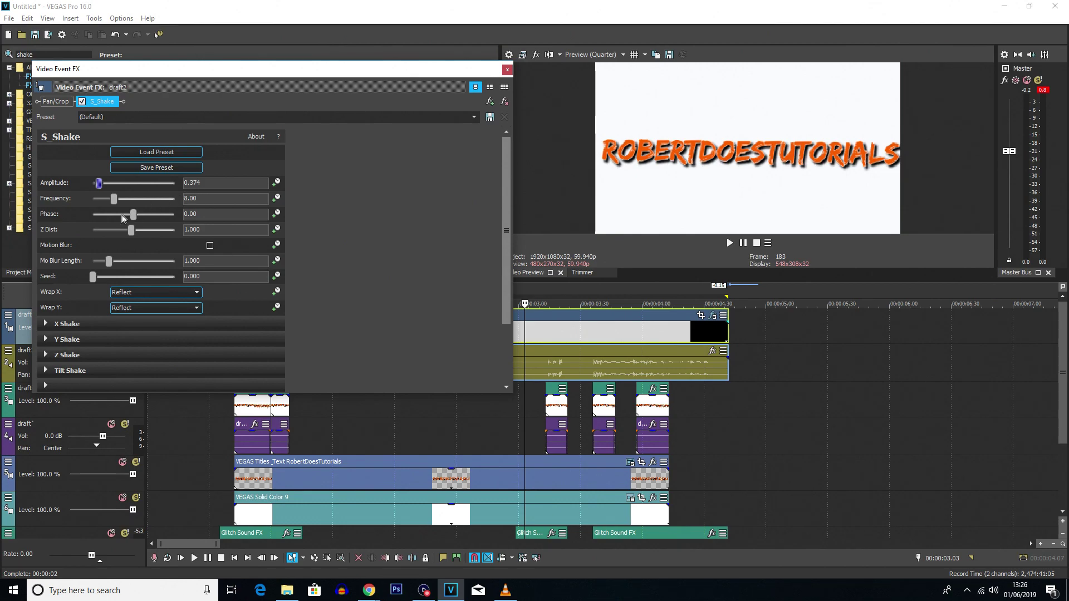
drag(114, 197, 95, 204)
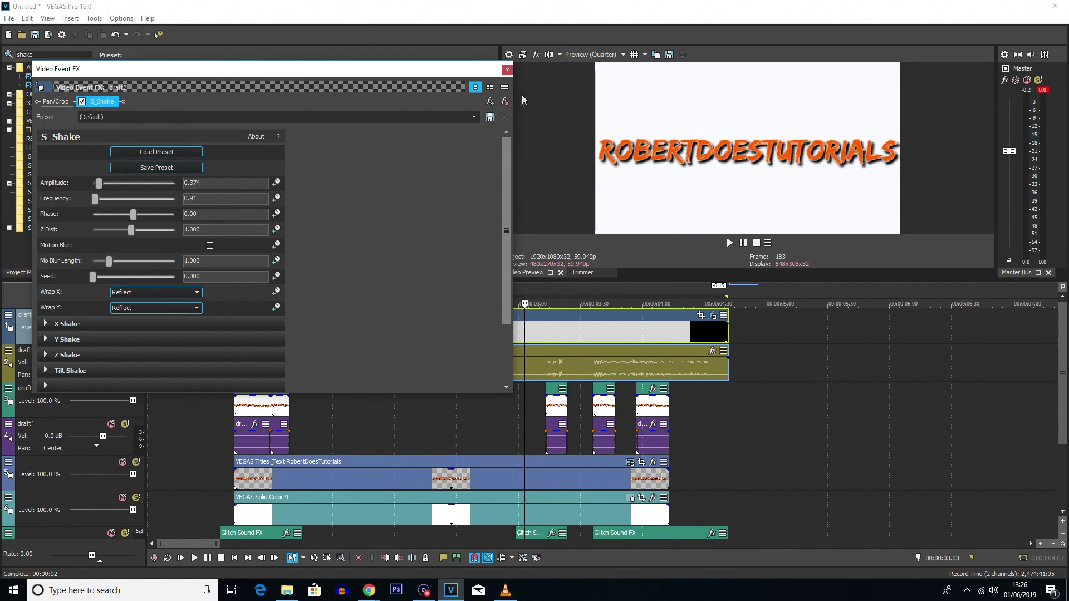
click(507, 69)
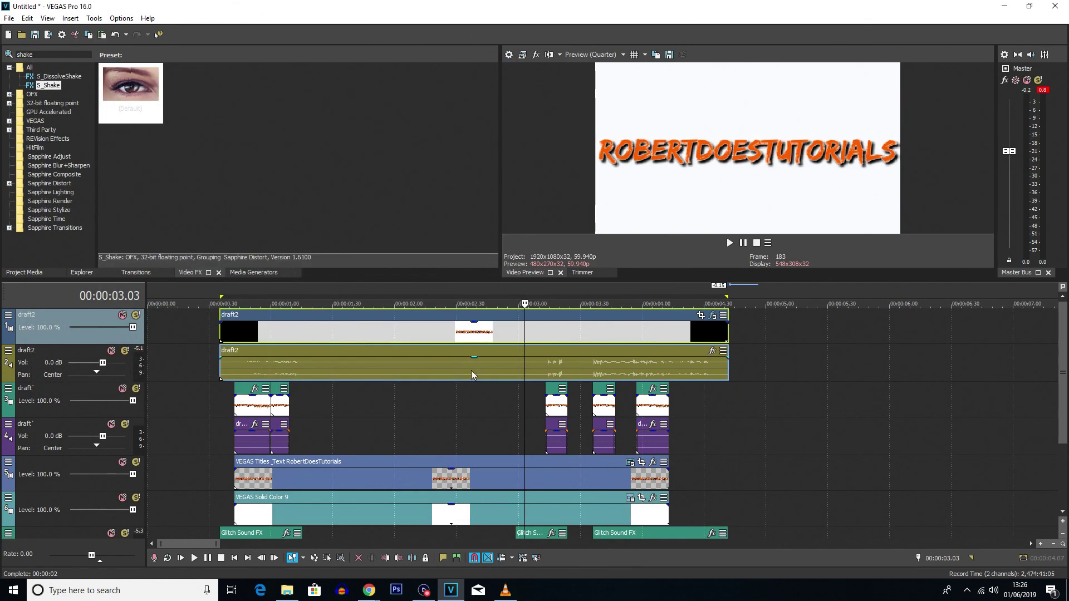
Step: Play the draft2 clip from just before its start and again from 00:00:01.34 to review the shake
click(206, 384)
key(space)
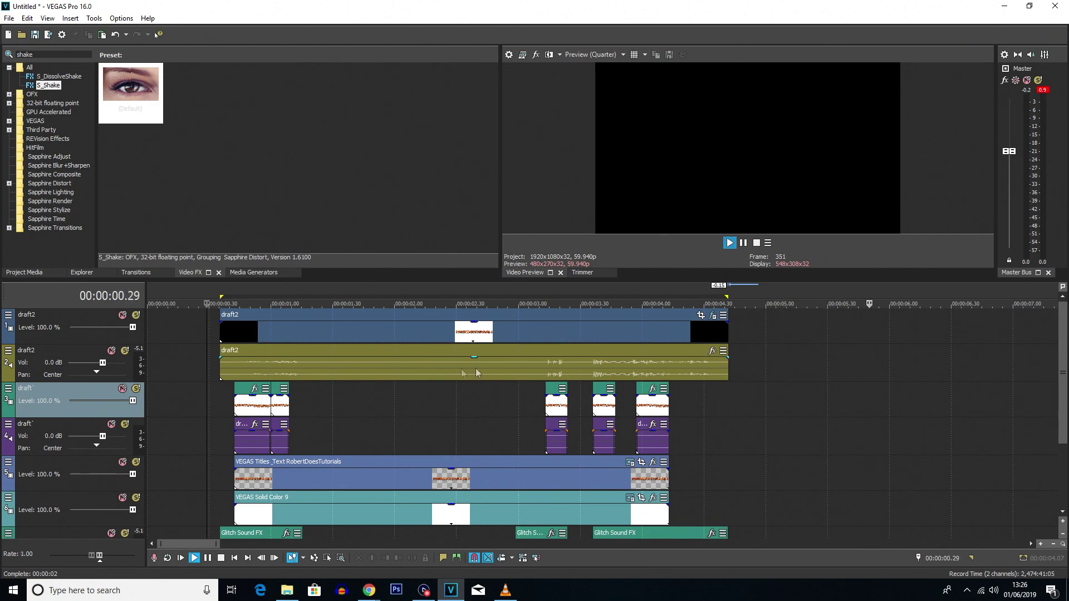
key(space)
click(340, 334)
click(339, 334)
key(space)
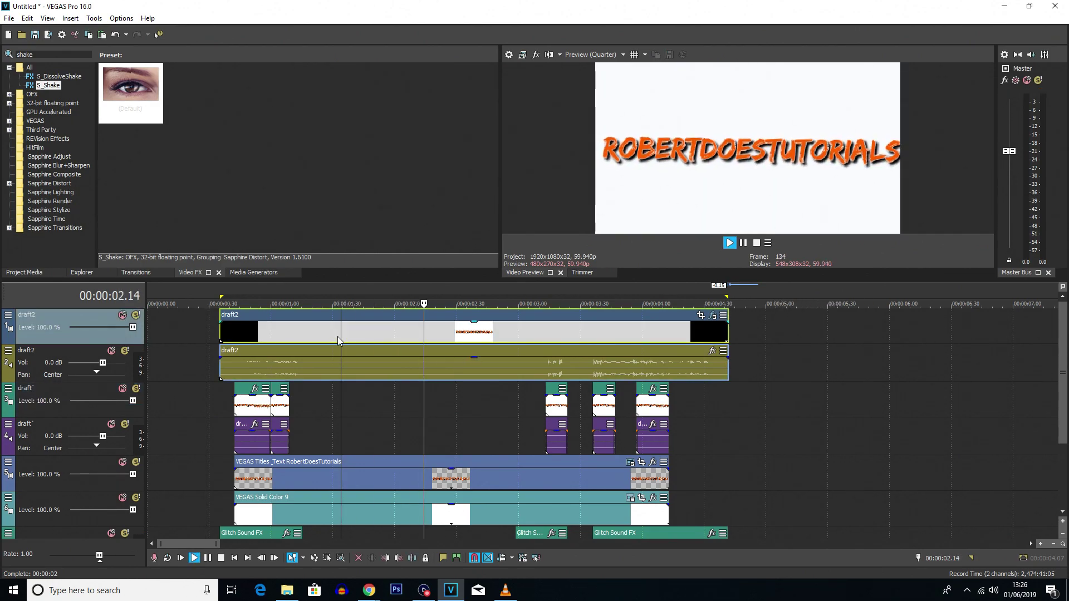
key(space)
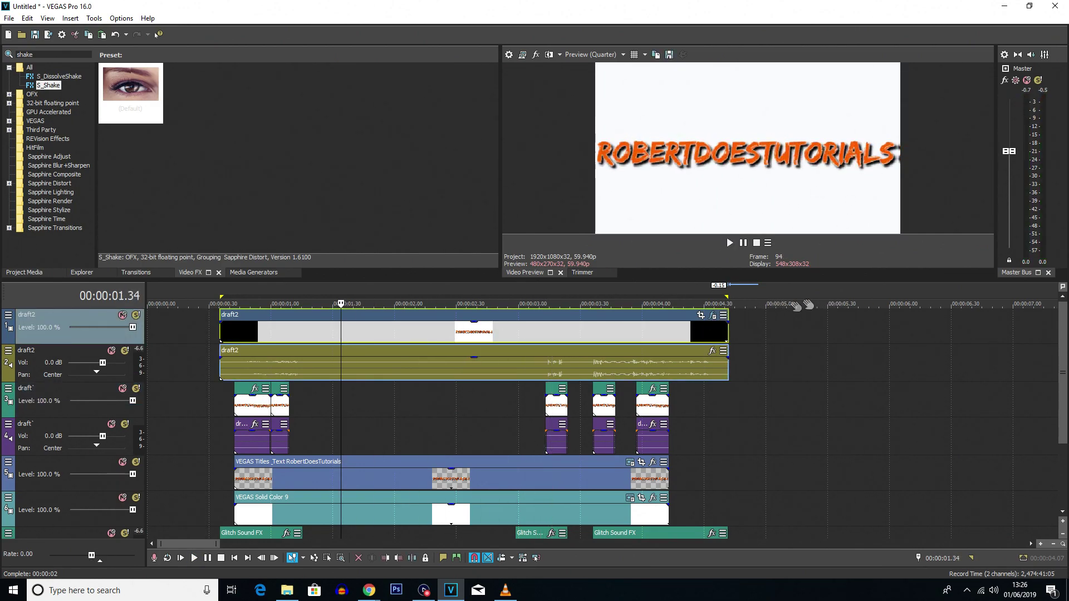
Step: Slightly adjust the S_Shake frequency on the draft2 clip, close the effect settings and play the clip through to its end
click(713, 315)
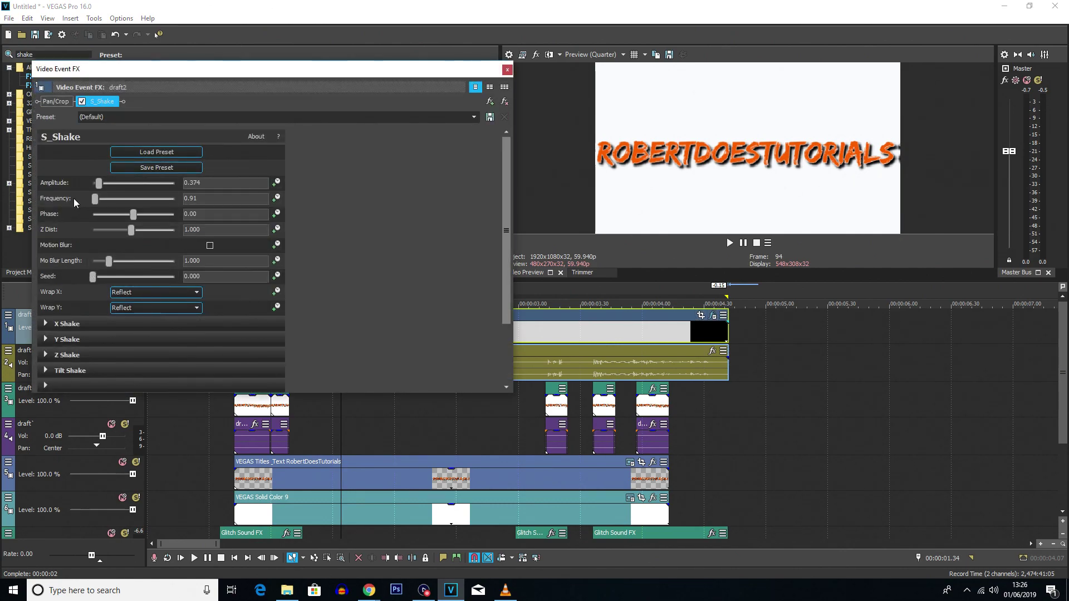
drag(92, 200, 94, 200)
click(507, 69)
key(space)
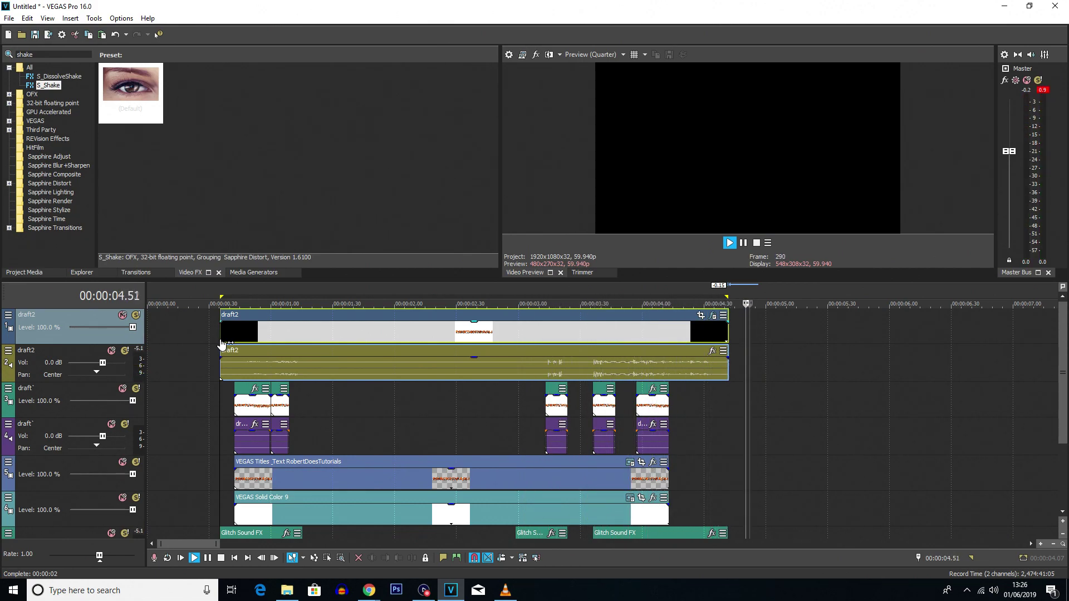
key(space)
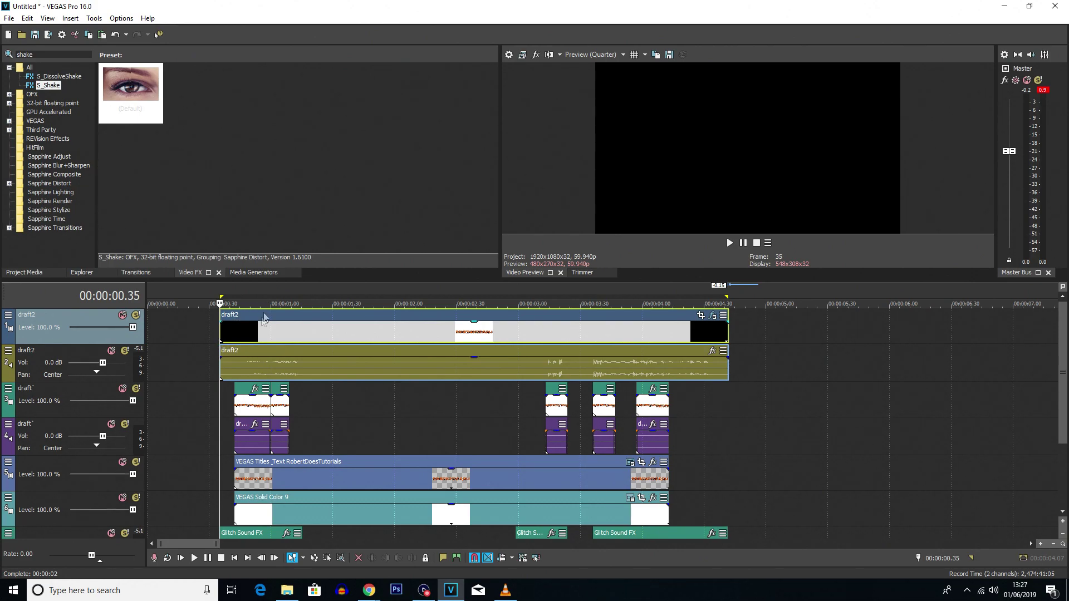
Step: Render the project as Intro.mp4 into the VIDEO MEDIA folder with the Internet HD 1080p 59.94 fps (NVIDIA NVENC) template
click(9, 18)
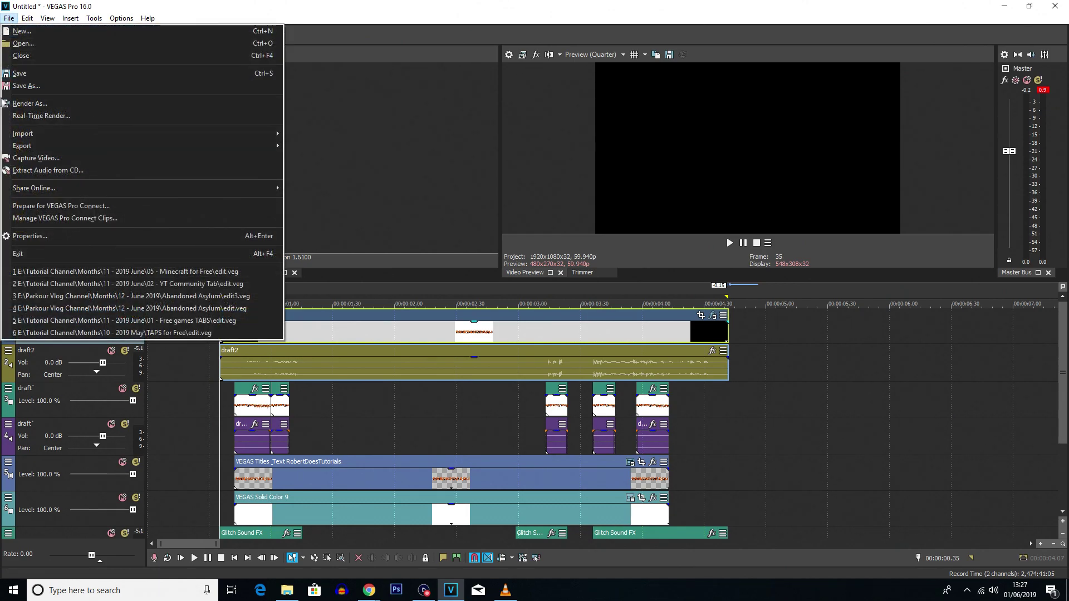
click(33, 103)
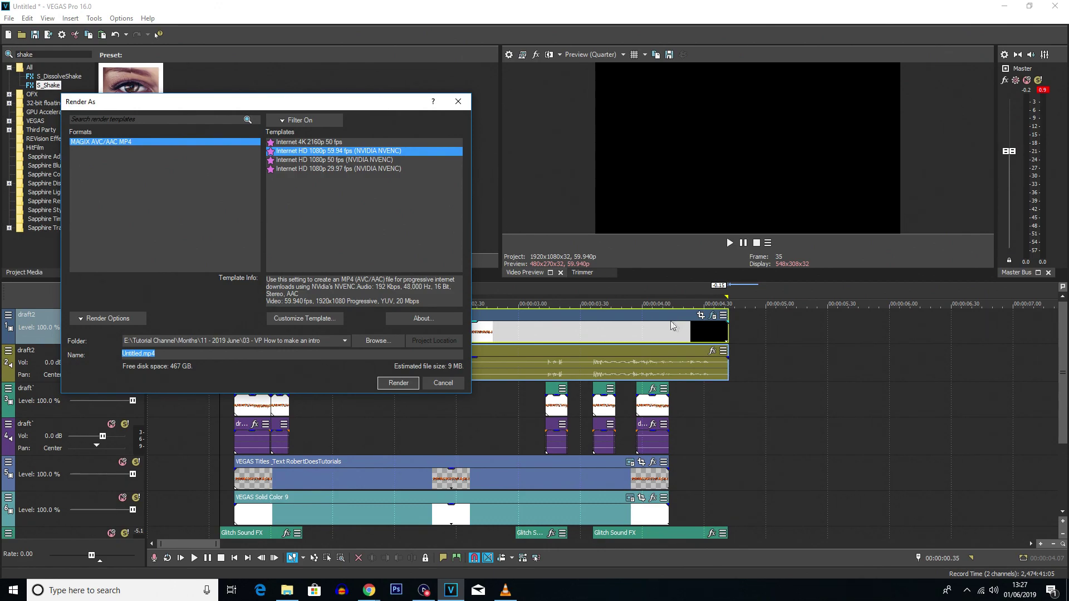
click(373, 340)
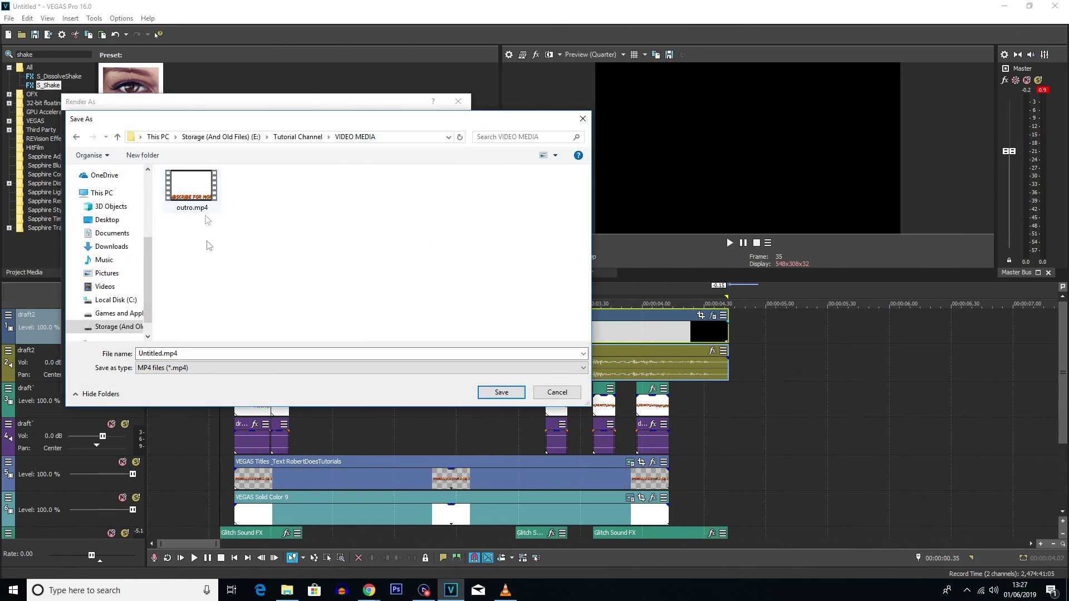
click(221, 353)
key(BackSpace)
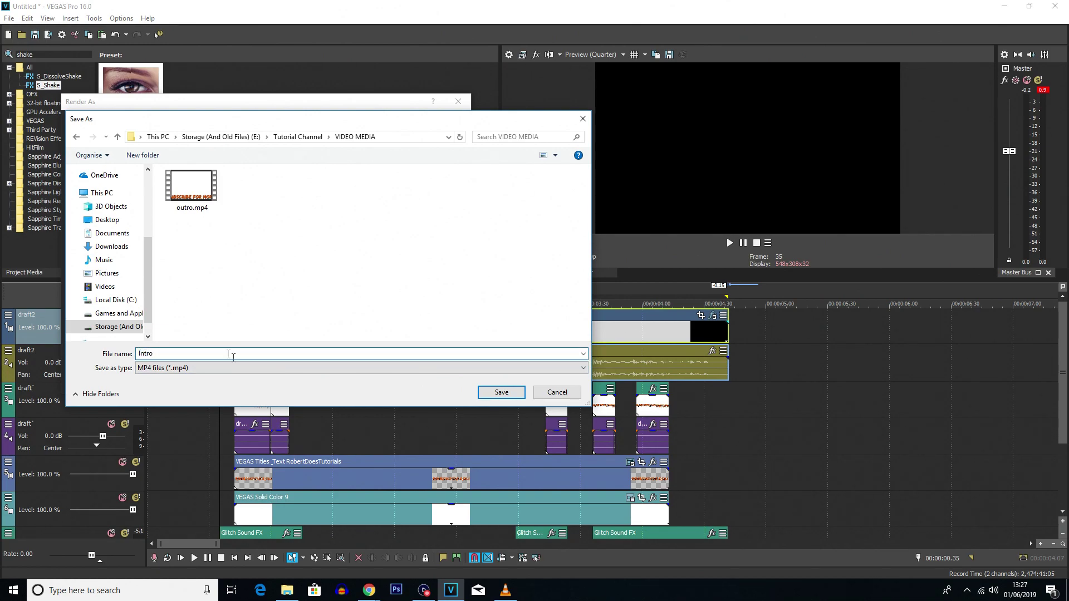
click(517, 397)
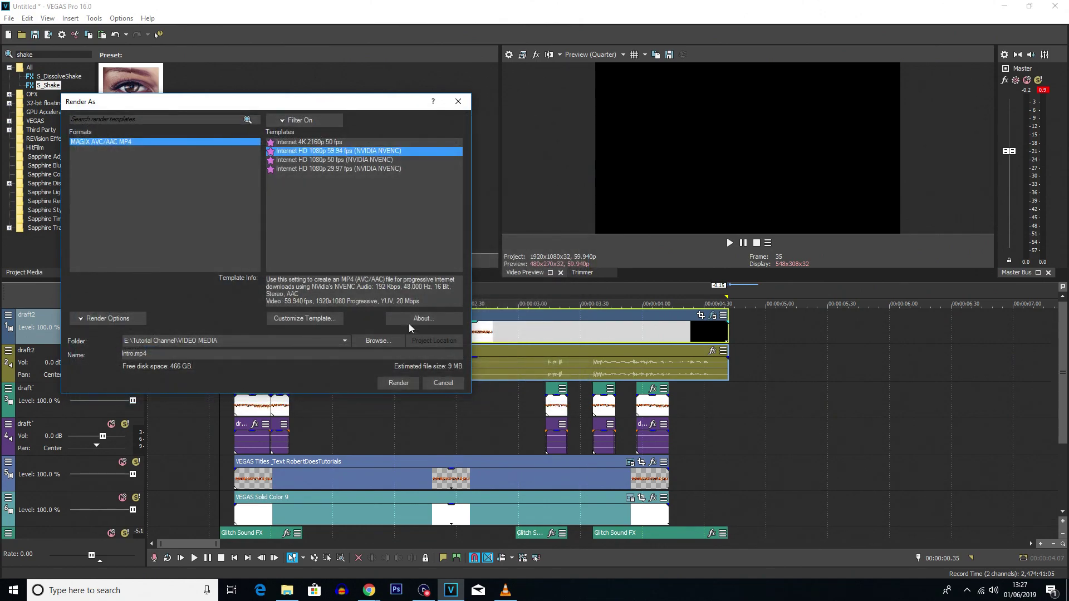
click(401, 382)
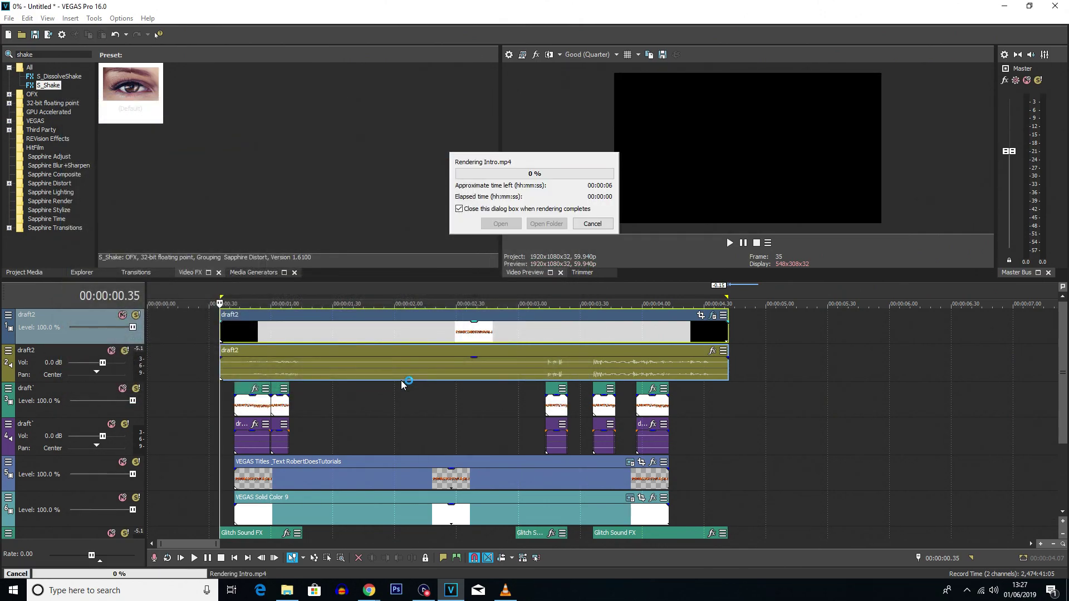